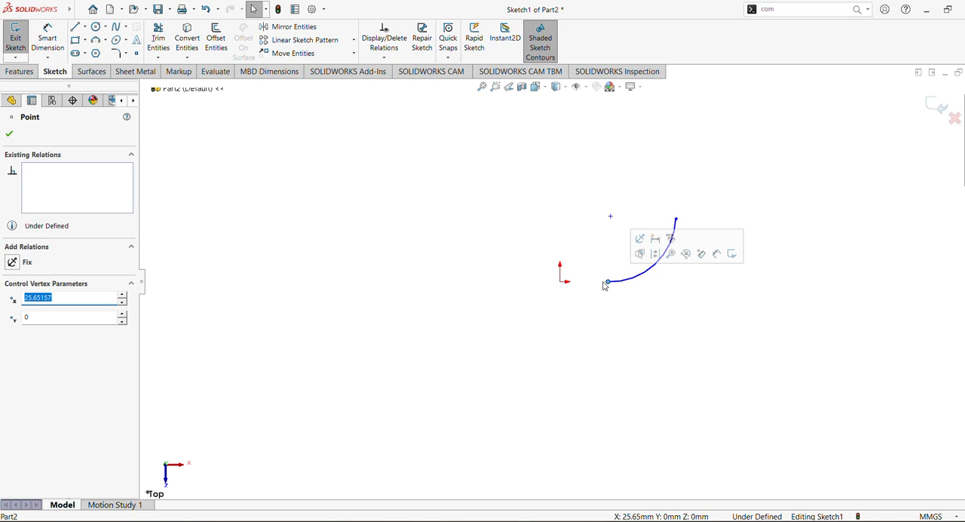
Make the arc's lower endpoint horizontal with the origin and align the arc's centre vertically with that endpoint
ctrl+click(561, 283)
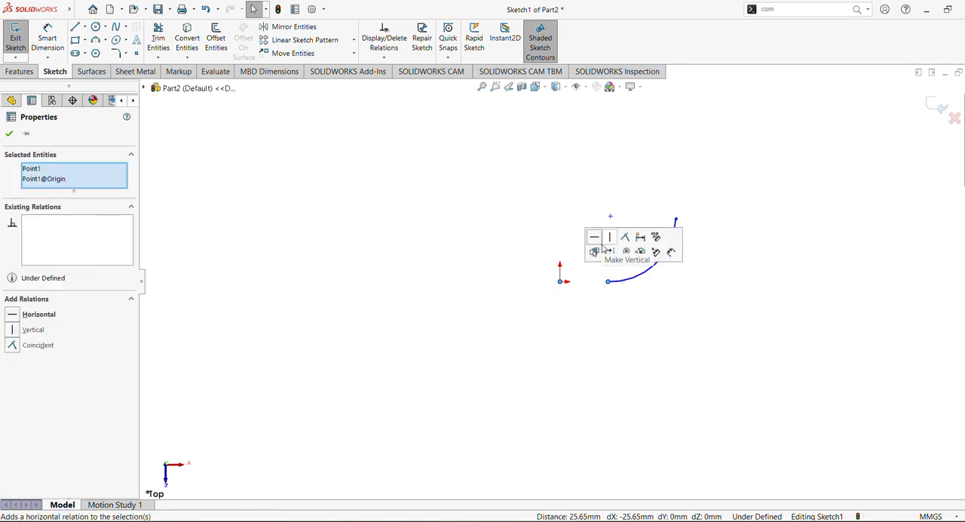
click(595, 238)
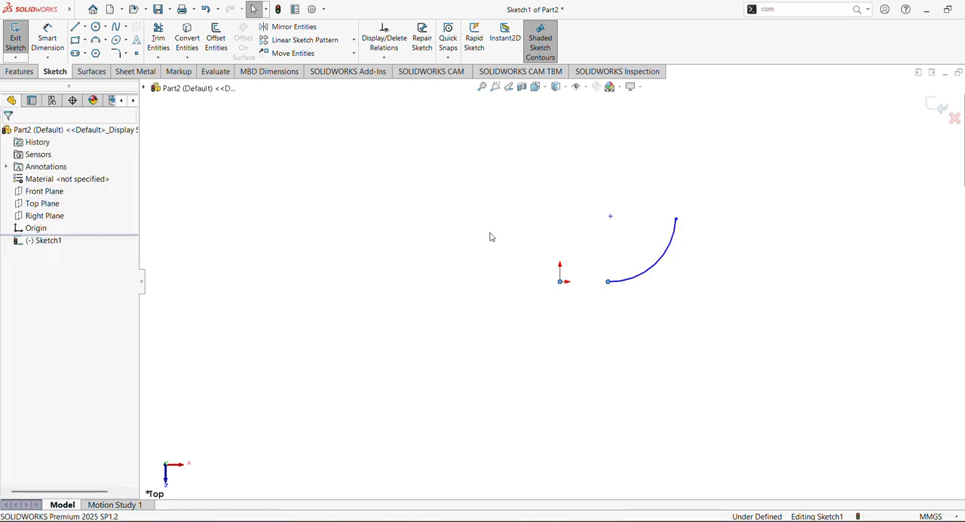
click(611, 217)
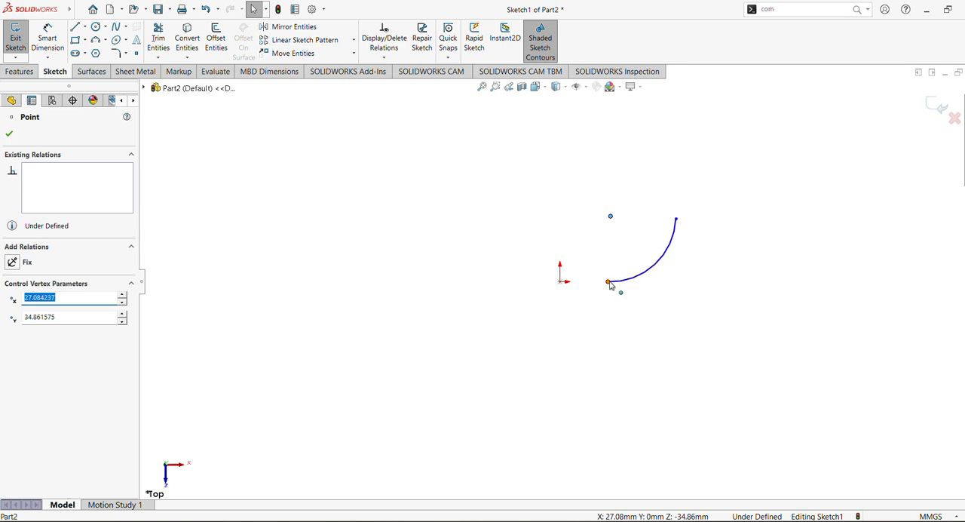
ctrl+click(608, 281)
click(658, 236)
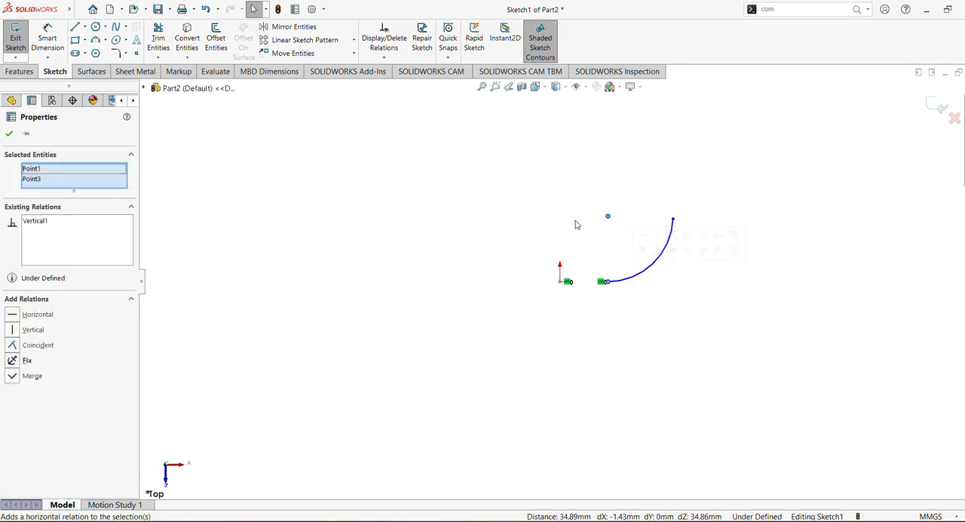
click(452, 197)
Extend the arc by moving its upper free endpoint to about X 55, Y 57 mm
drag(672, 218, 664, 175)
click(576, 188)
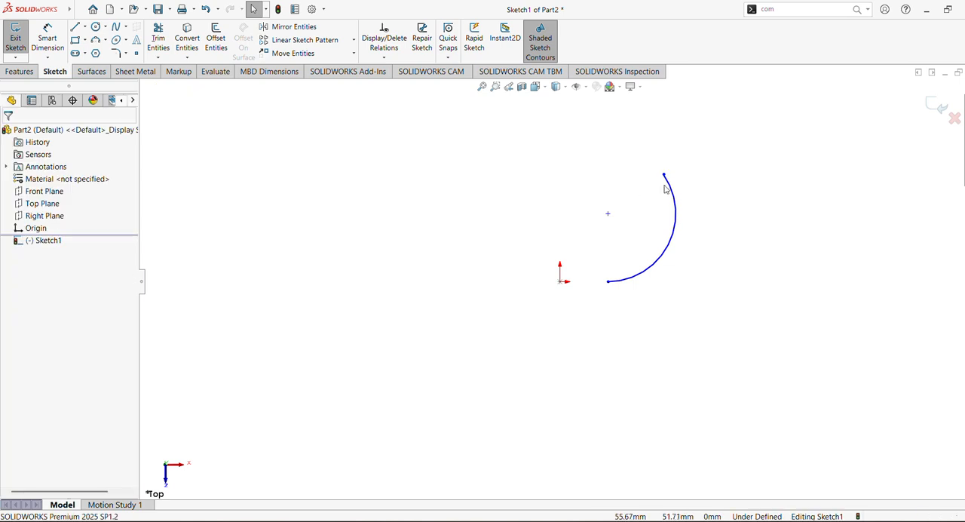
Try to make the arc's upper endpoint horizontal with the origin, then undo that relation
click(664, 175)
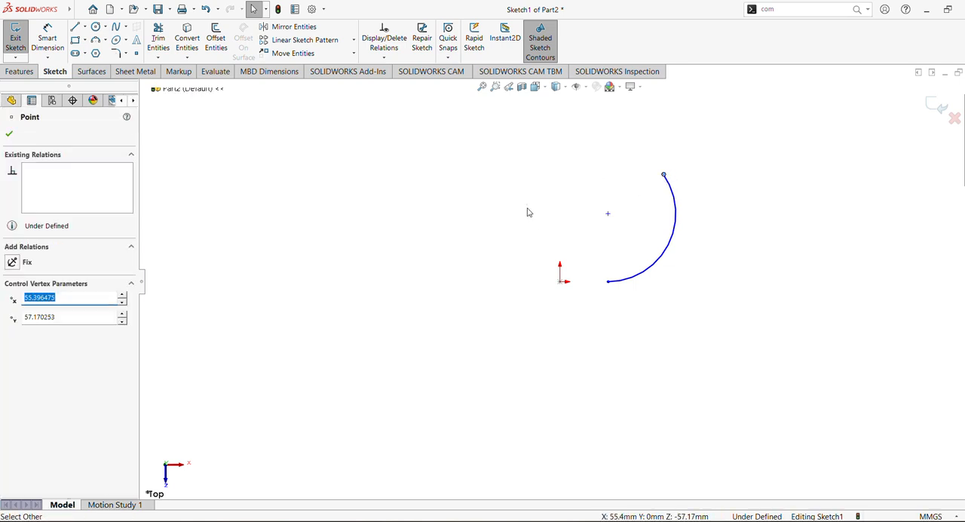
ctrl+click(562, 284)
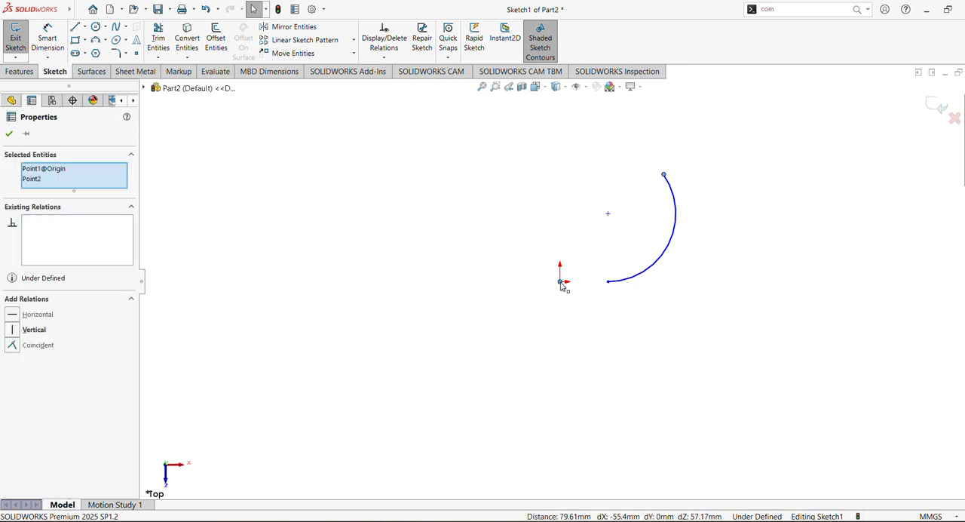
click(594, 242)
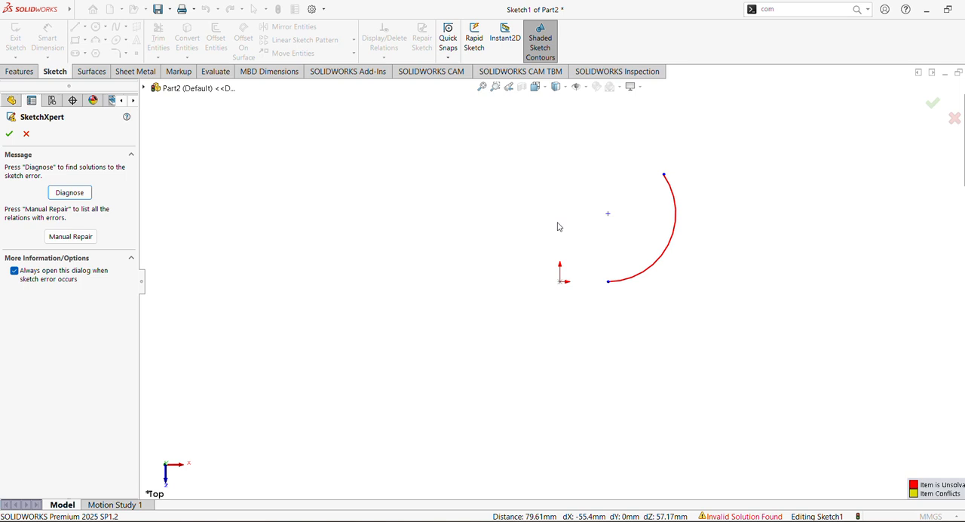
click(9, 134)
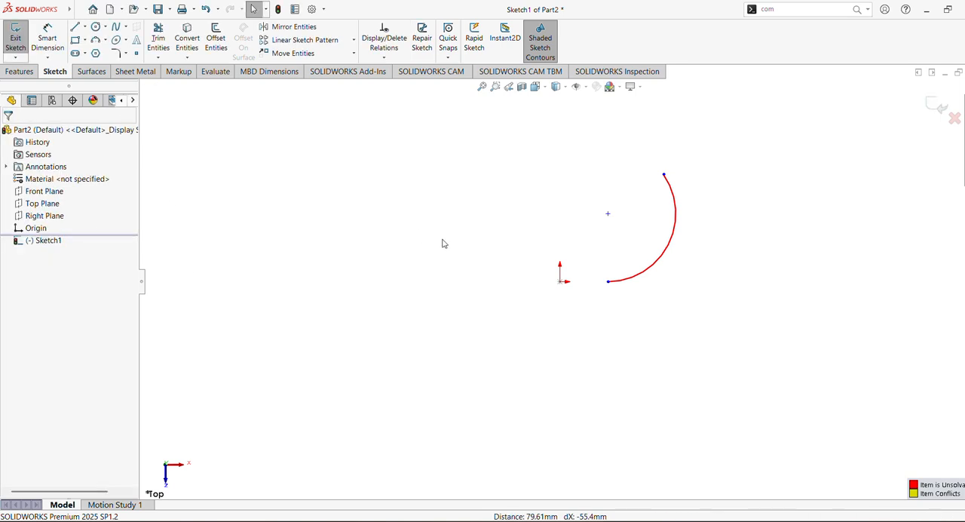
key(ctrl+z)
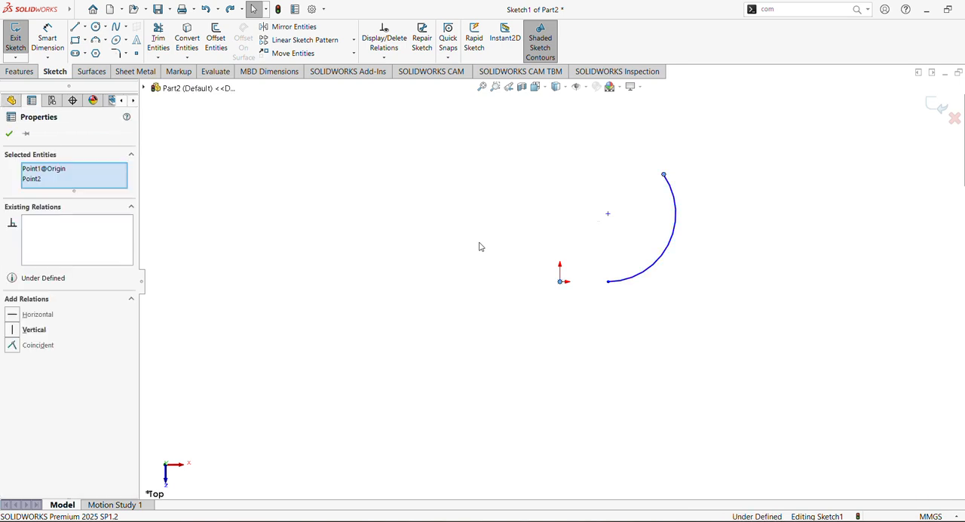
click(9, 133)
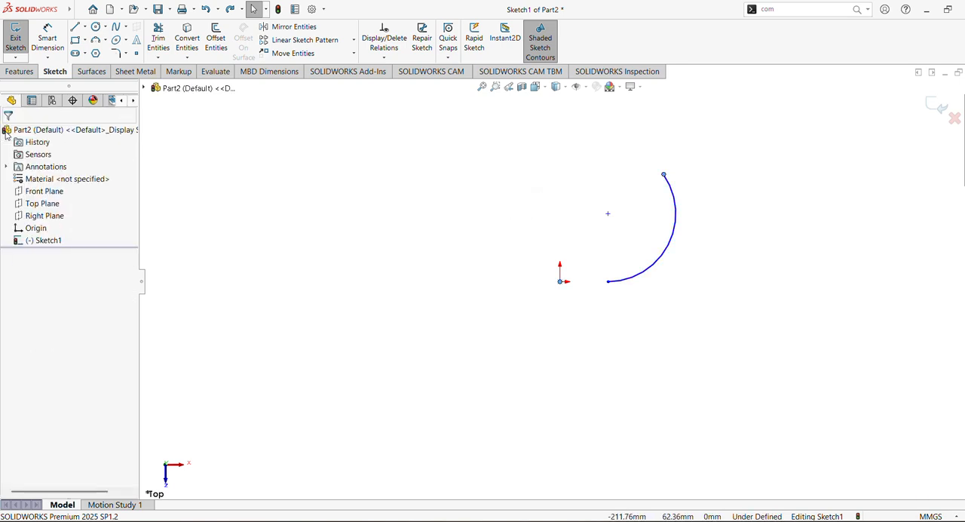
Dimension the arc's radius as 30 mm
click(53, 44)
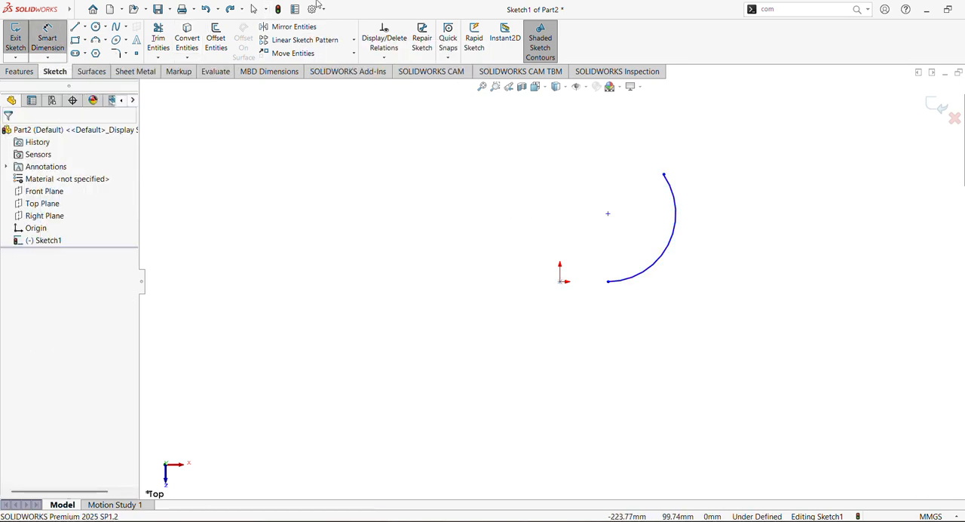
click(654, 266)
click(636, 222)
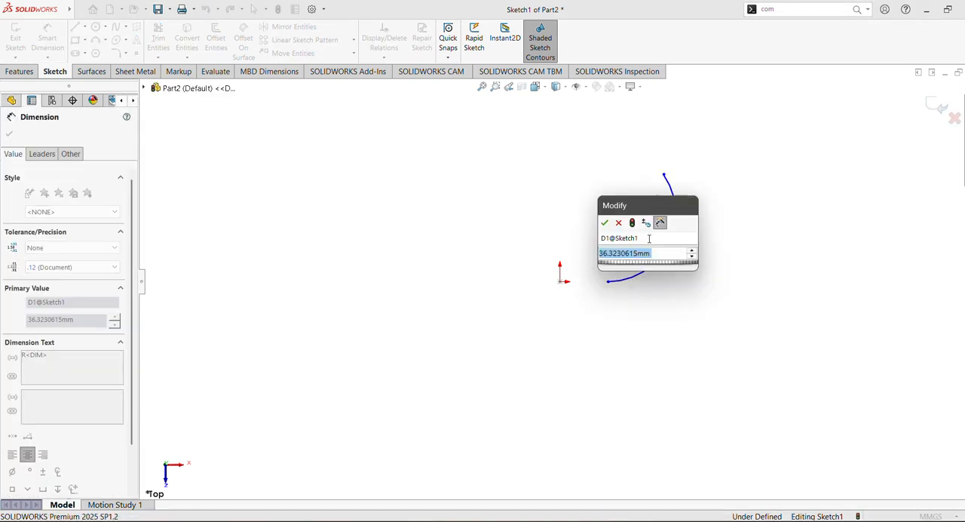
text(30)
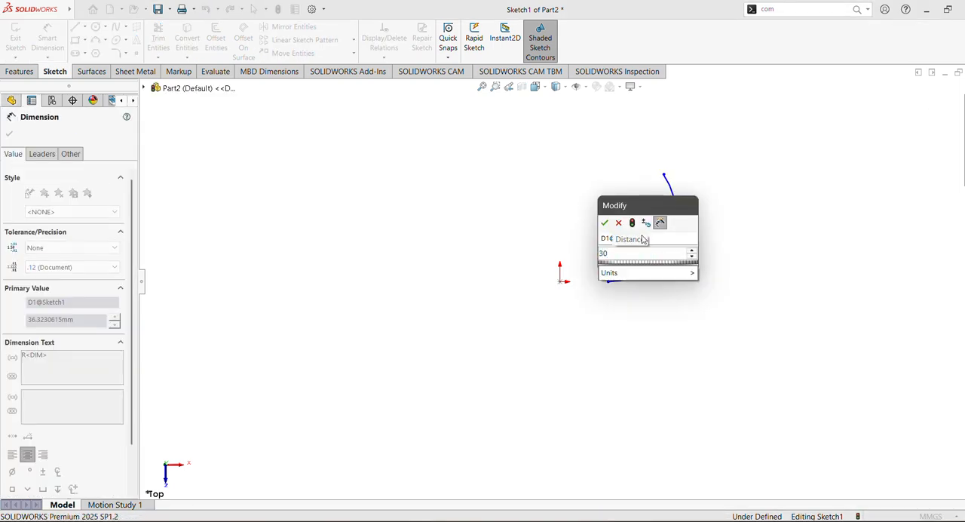
click(604, 222)
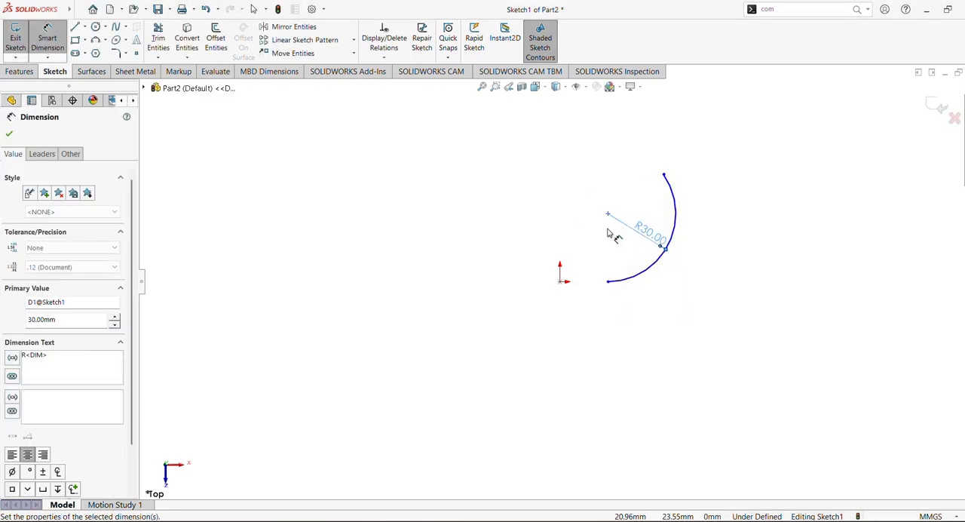
Dimension the horizontal distance between the origin and the arc's lower endpoint as 30 mm
click(561, 282)
click(608, 285)
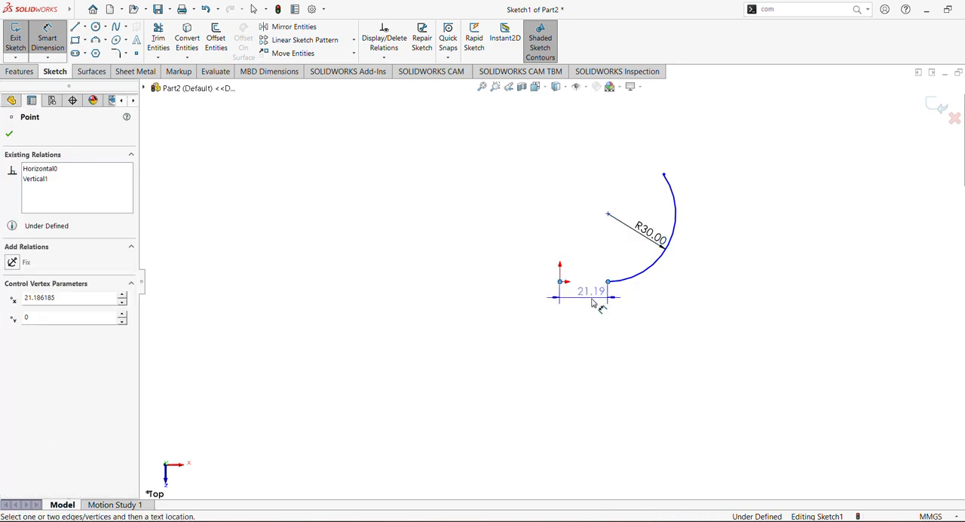
click(588, 297)
text(30)
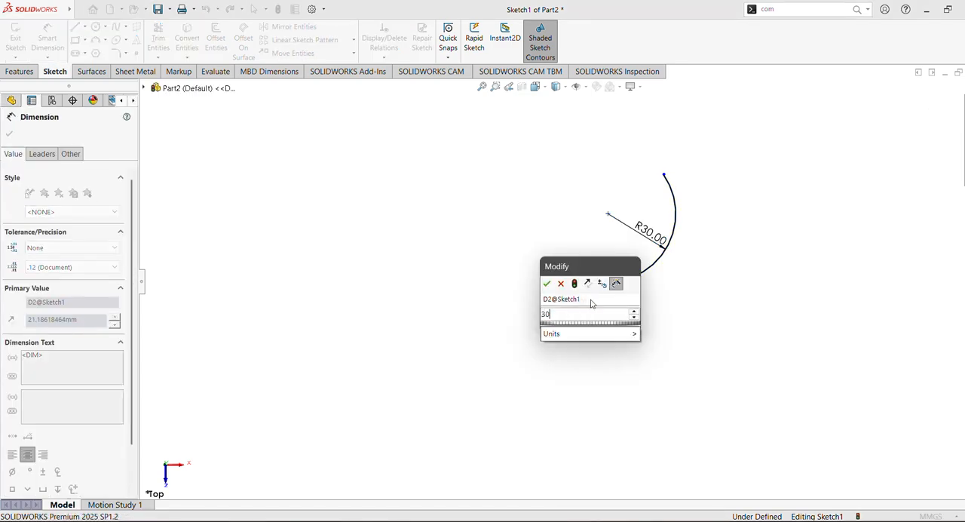
key(Return)
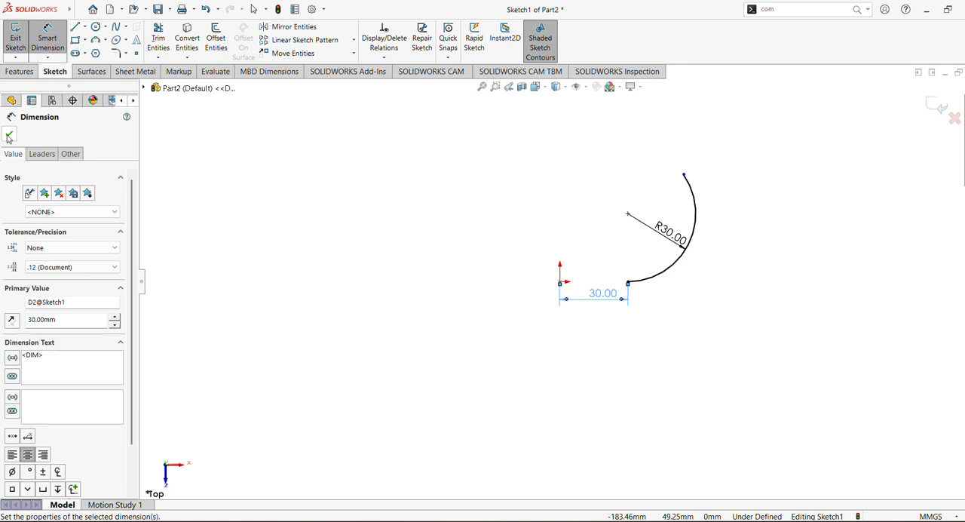
click(8, 137)
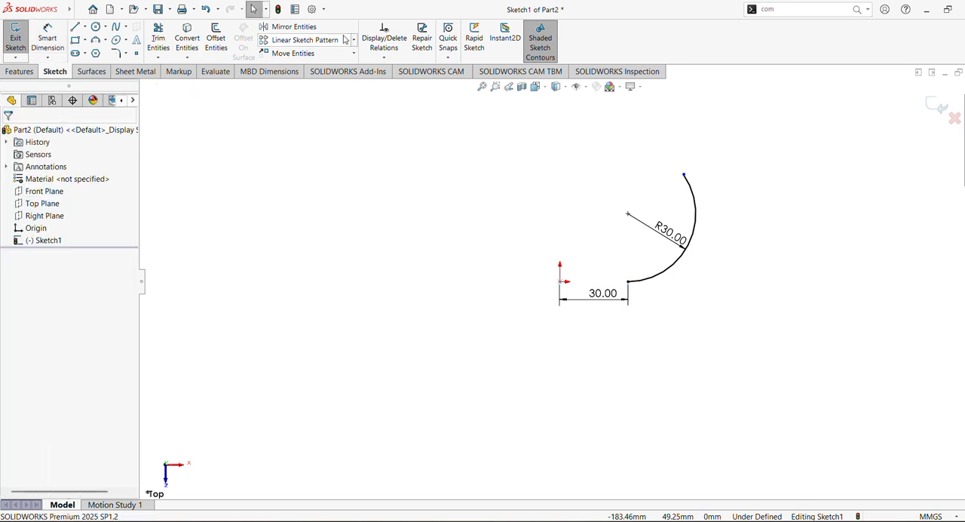
Close the arc sketch and clear the selection
click(44, 216)
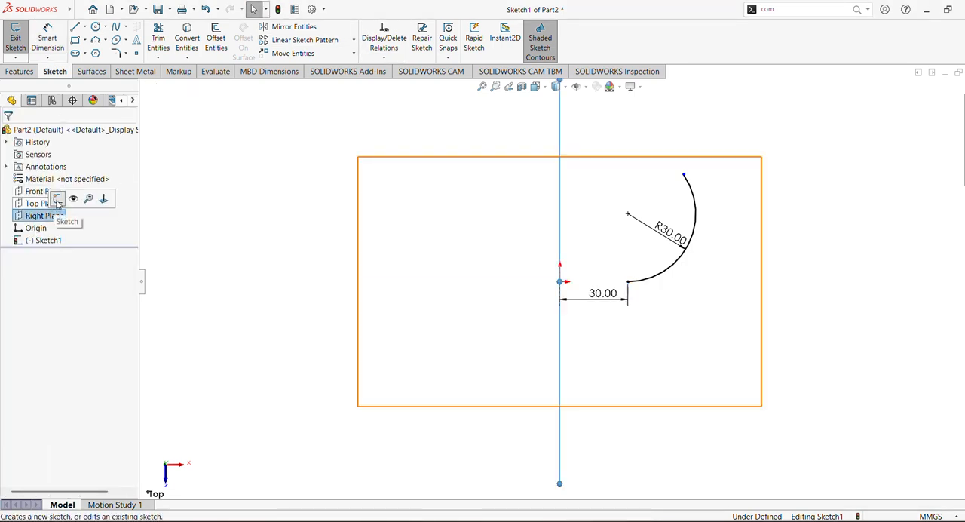
click(57, 199)
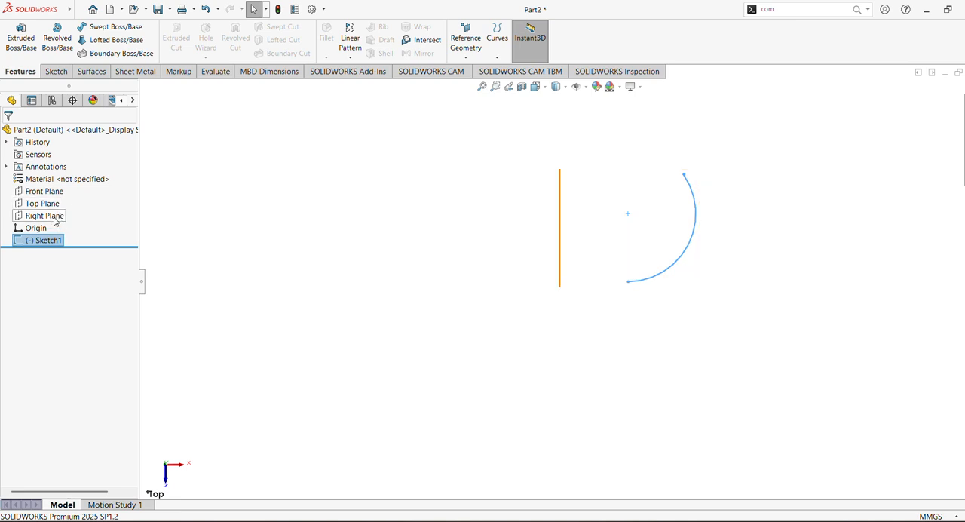
click(817, 178)
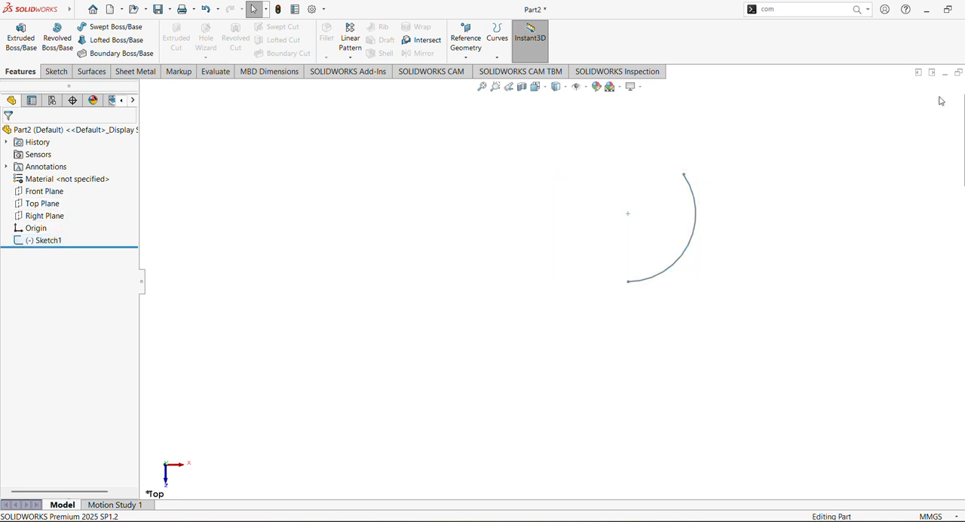
key(f)
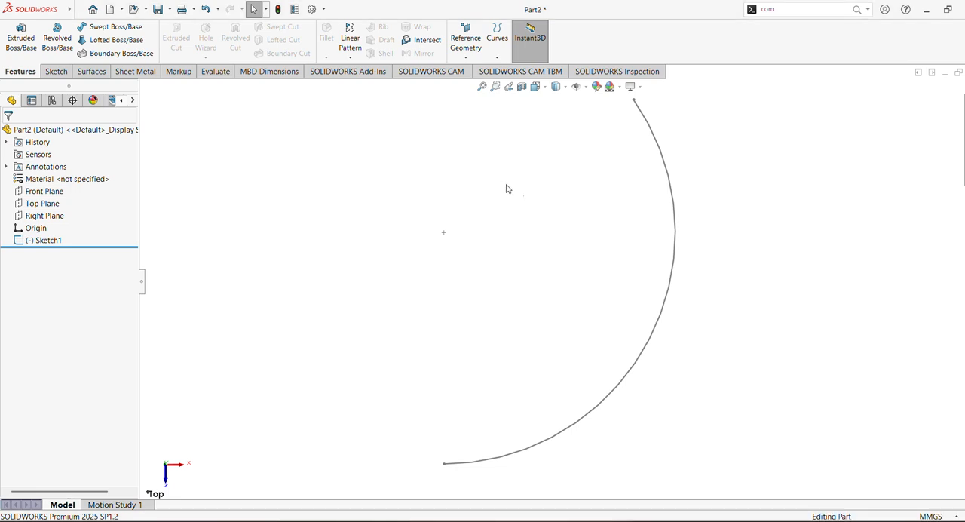
scroll(547, 246, up, 5)
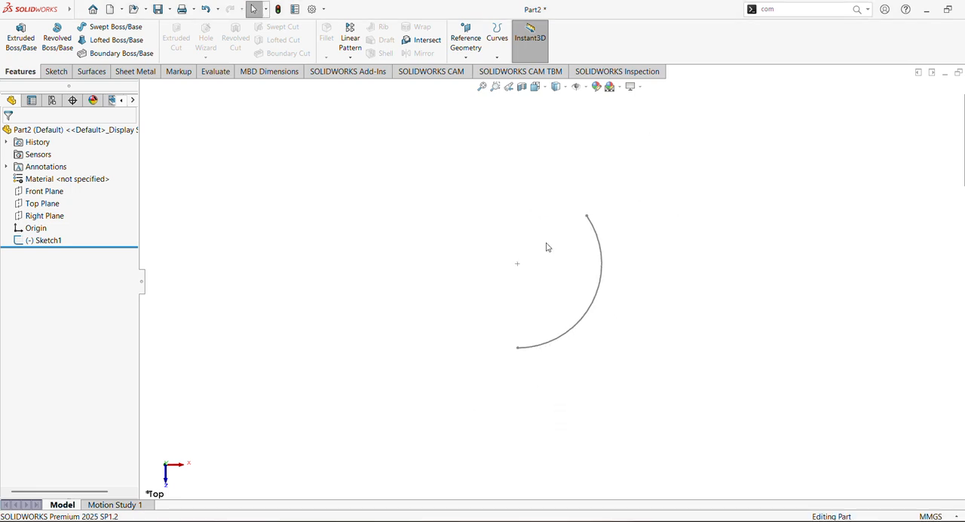
Reopen Sketch1 to check the arc's dimensions and position relative to the origin, then exit it
click(47, 241)
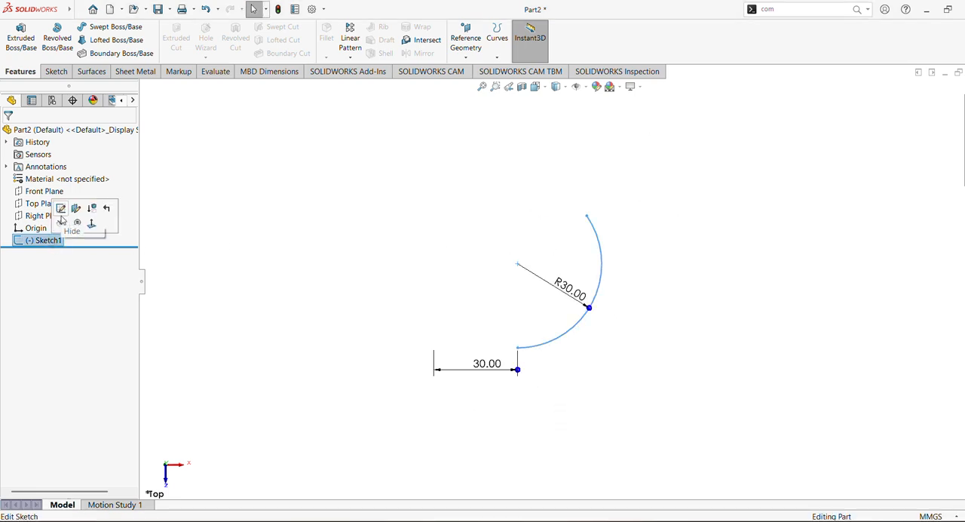
click(65, 208)
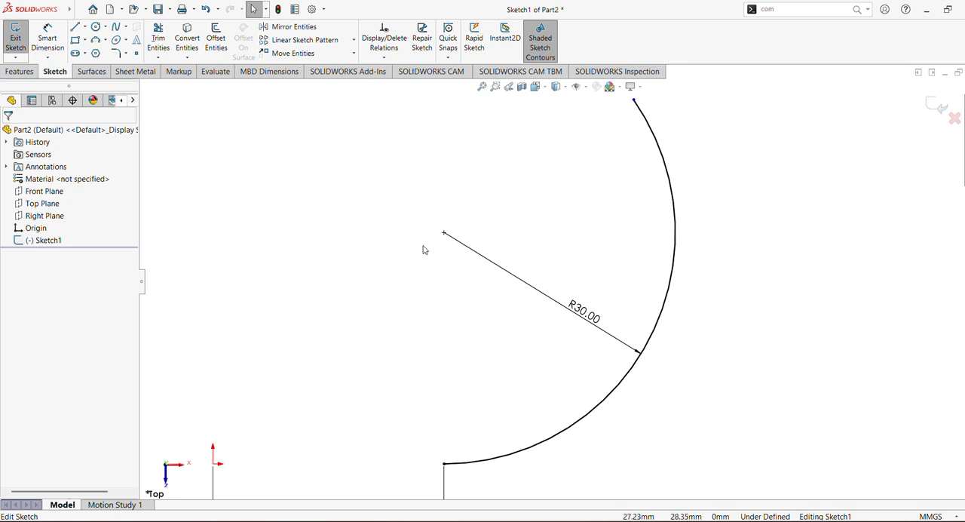
scroll(430, 288, up, 5)
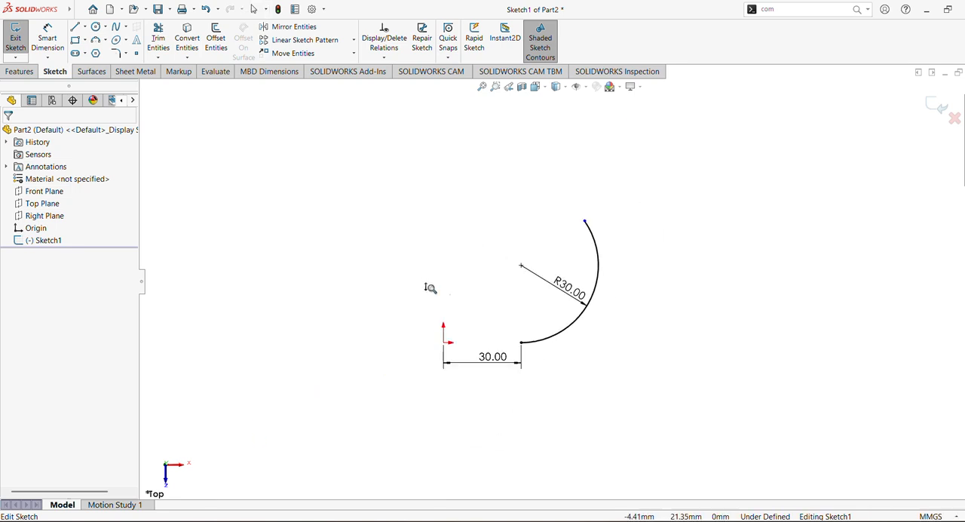
click(937, 108)
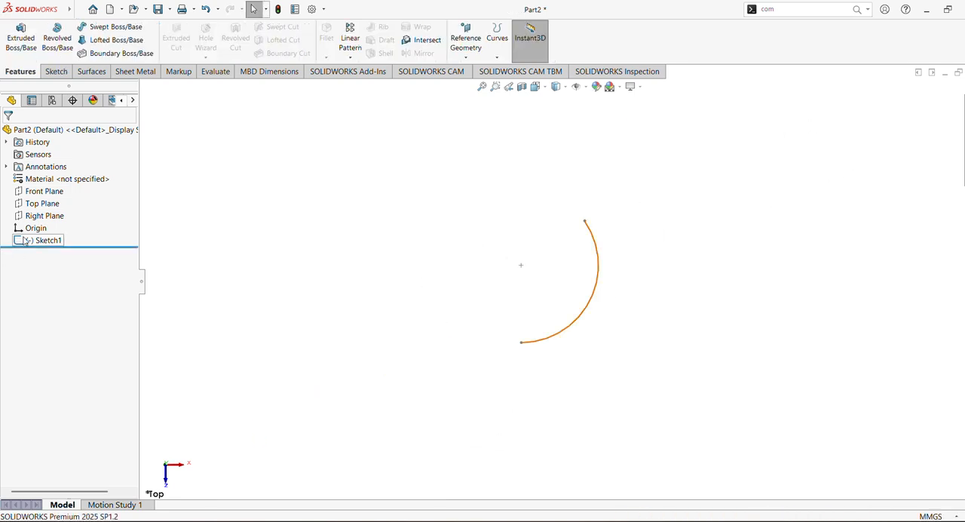
Start a new sketch on the Right Plane, viewed normal to the plane
click(34, 215)
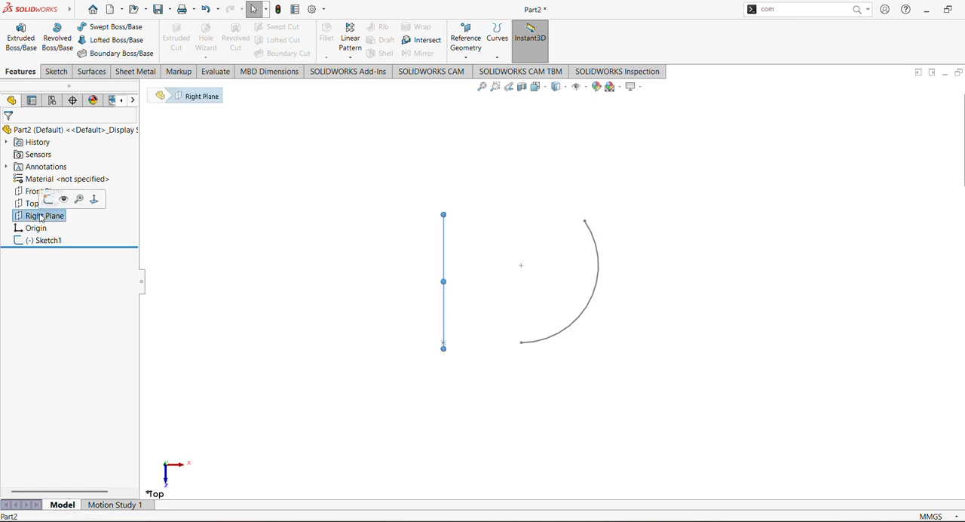
click(92, 202)
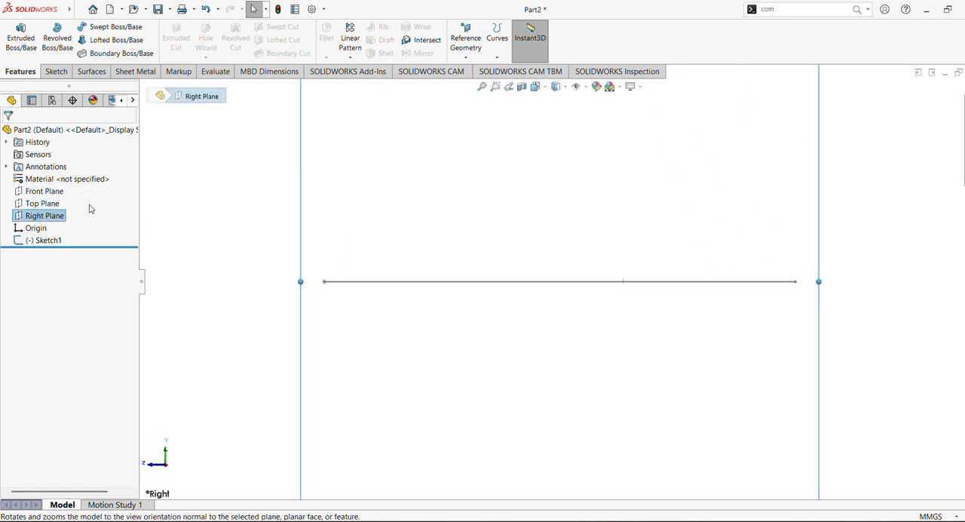
right_click(40, 219)
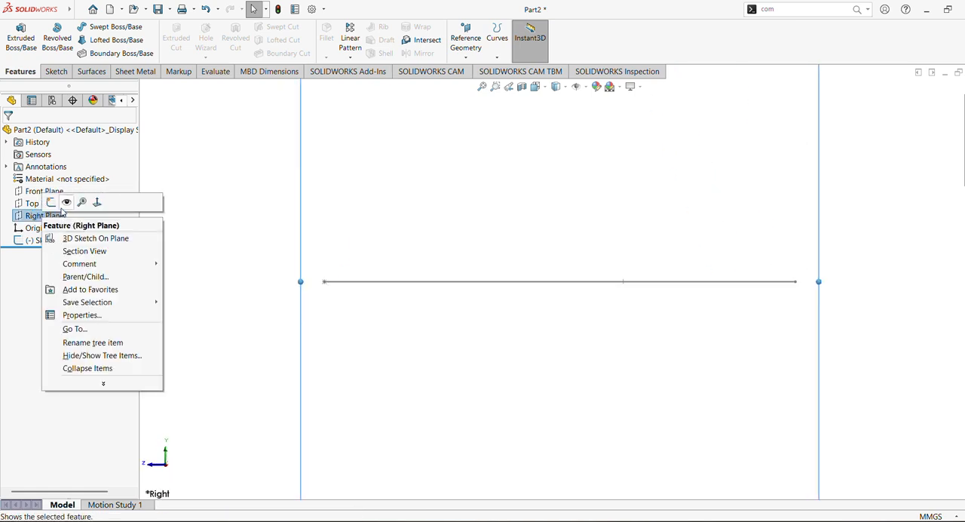
click(64, 200)
scroll(490, 275, up, 5)
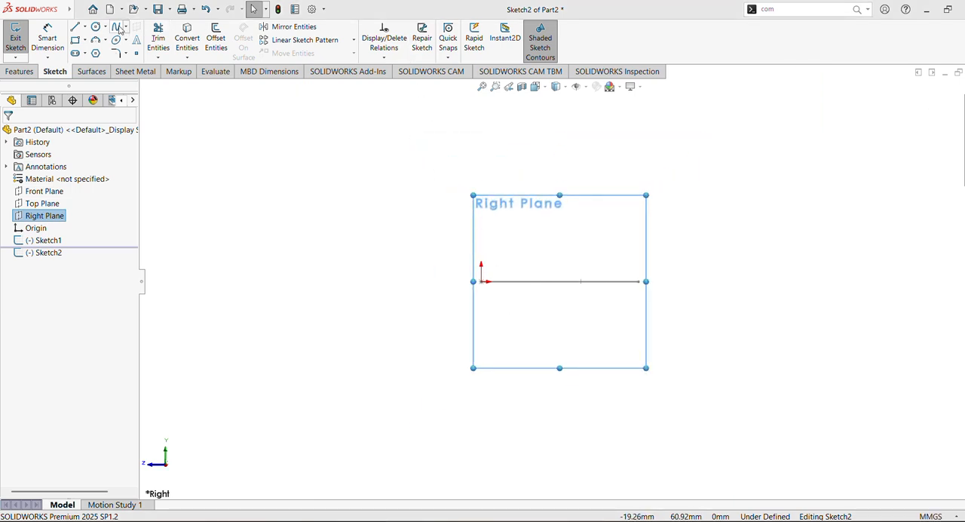
Sketch a three-point arc with a radius of about 33.4 mm above the origin, bulging upward and ending near the Sketch1 line
click(96, 40)
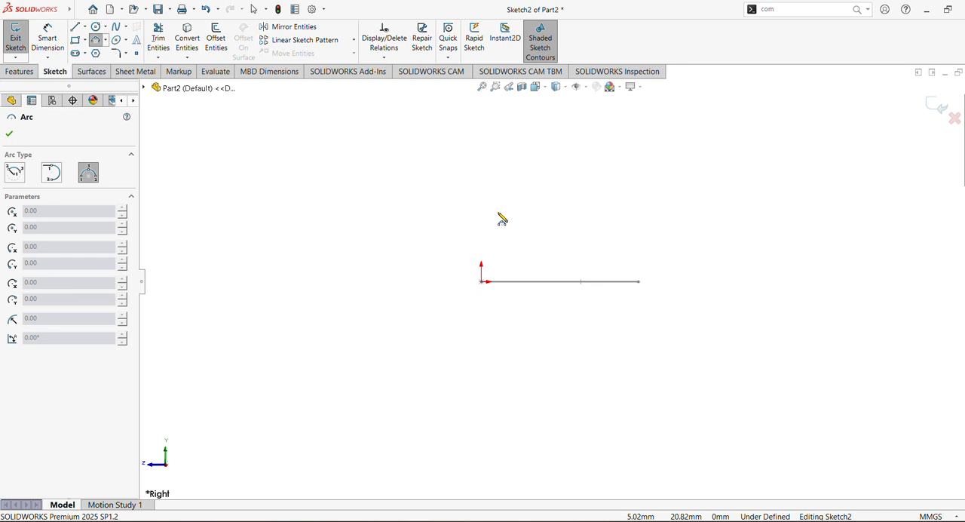
click(498, 213)
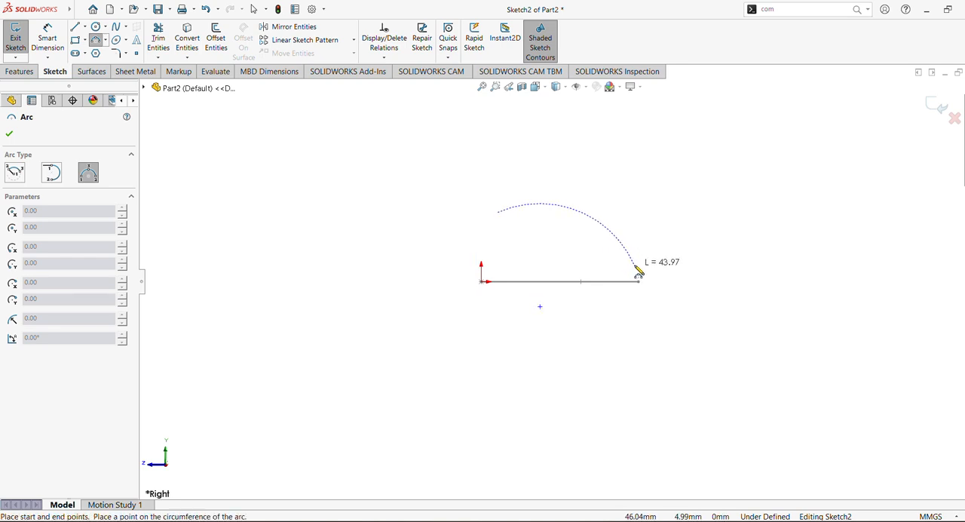
click(657, 273)
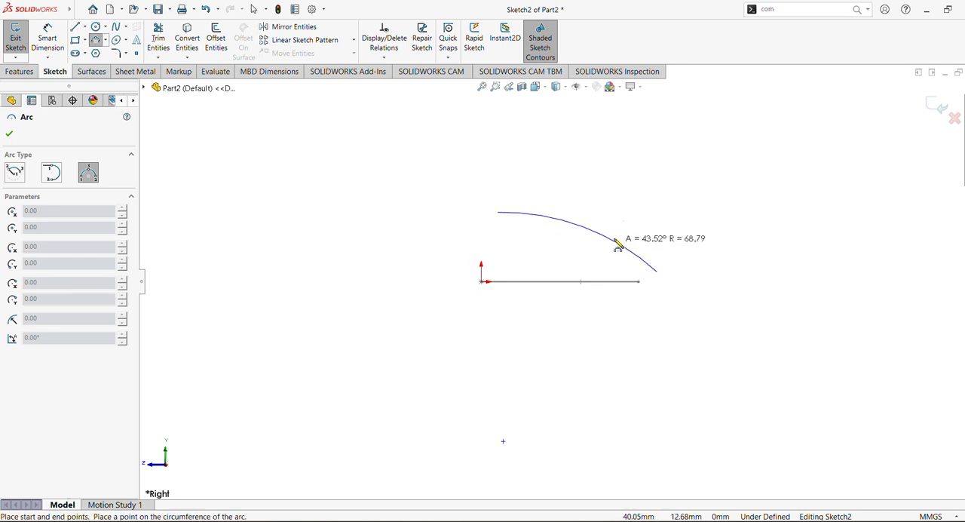
click(611, 219)
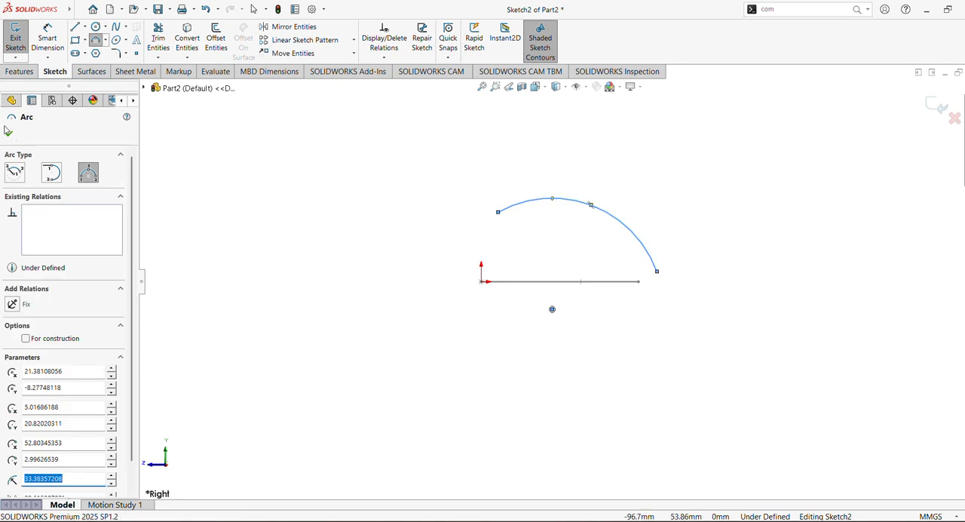
key(Escape)
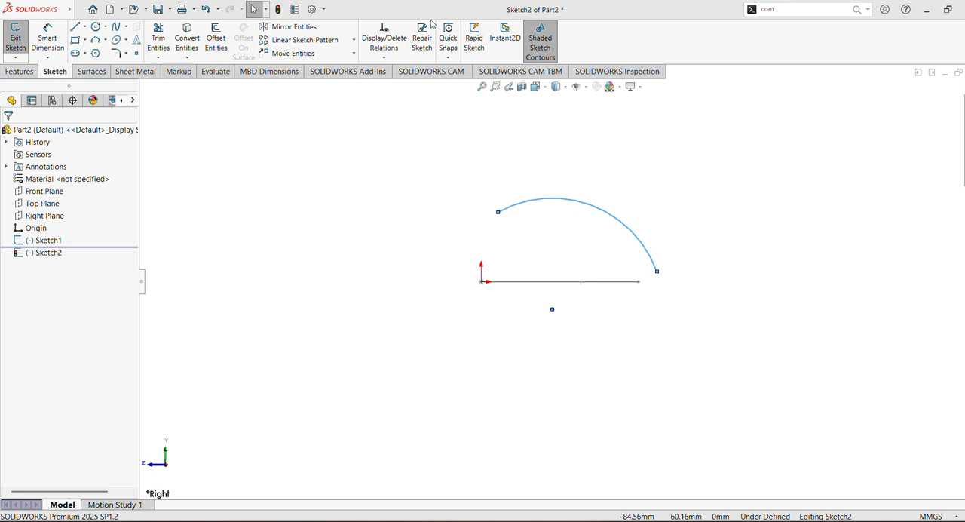
Add a vertical relation between the arc's upper endpoint and its centre point
click(498, 213)
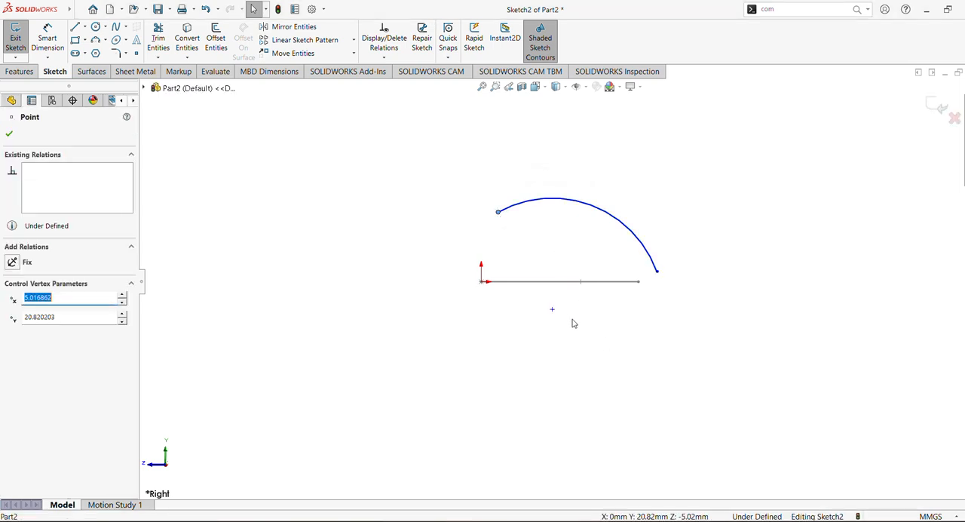
ctrl+click(553, 311)
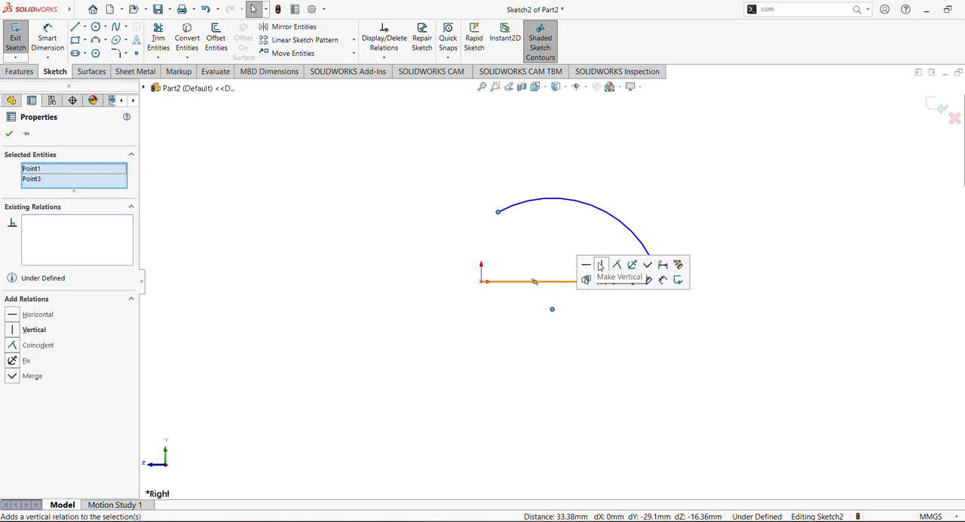
click(601, 264)
click(429, 213)
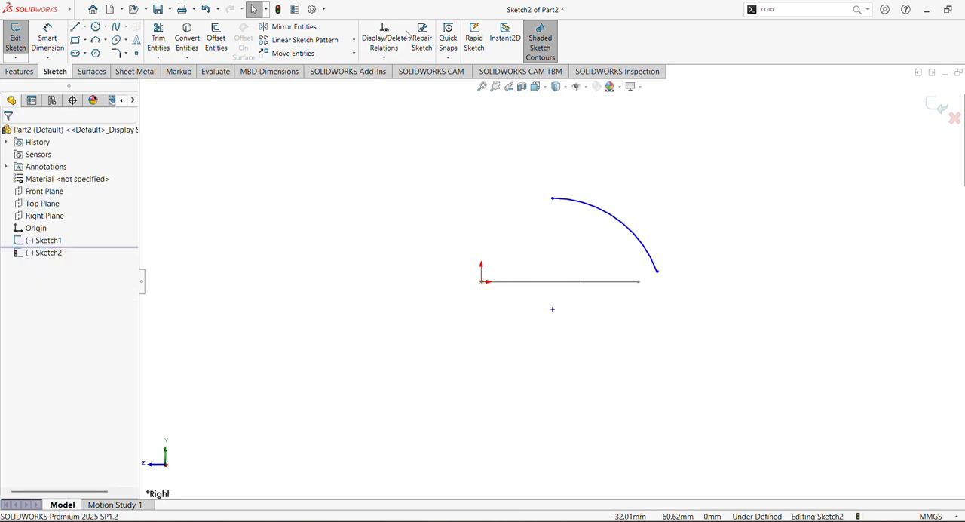
Dimension the arc's radius as 30 mm
click(47, 38)
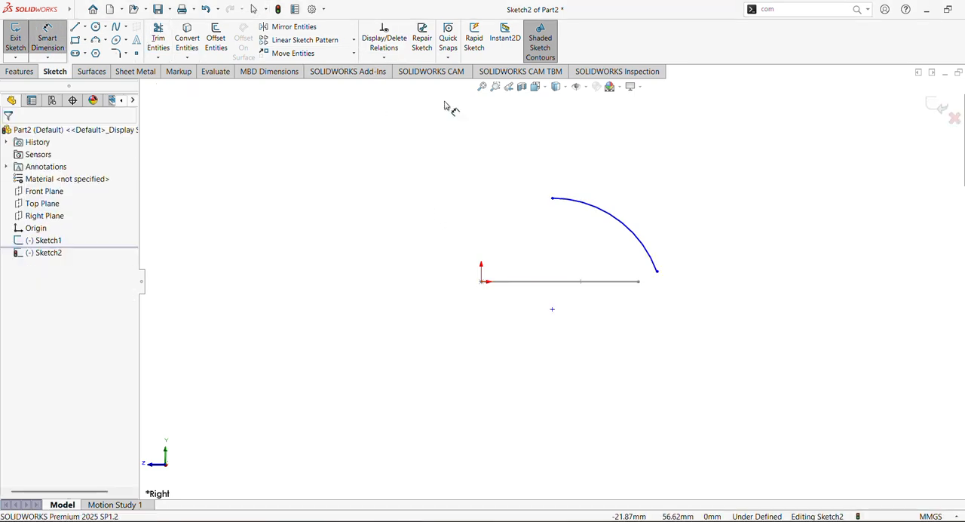
click(594, 210)
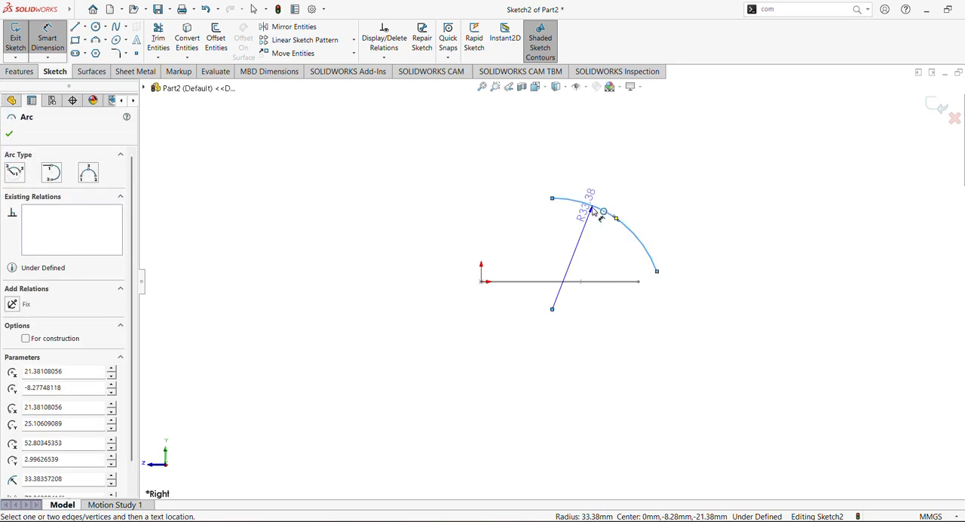
click(594, 211)
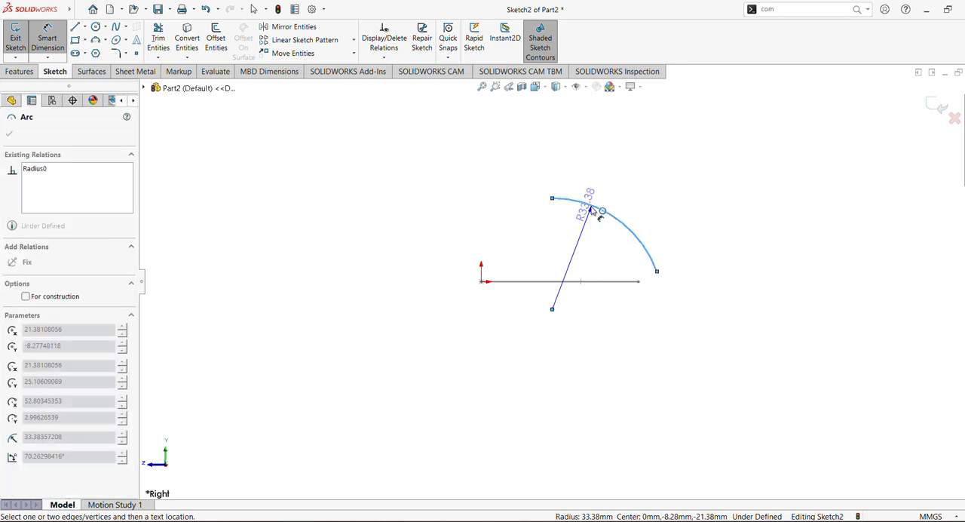
click(623, 172)
text(30)
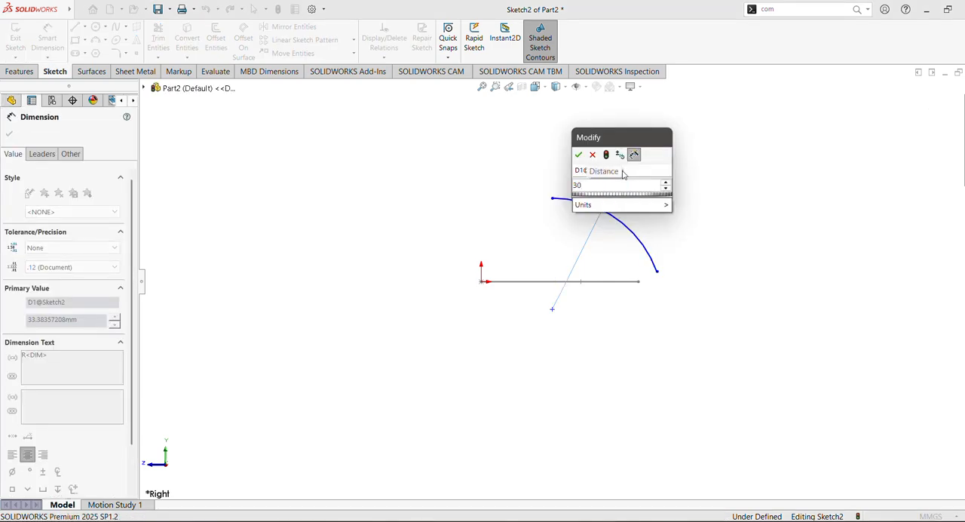
key(Return)
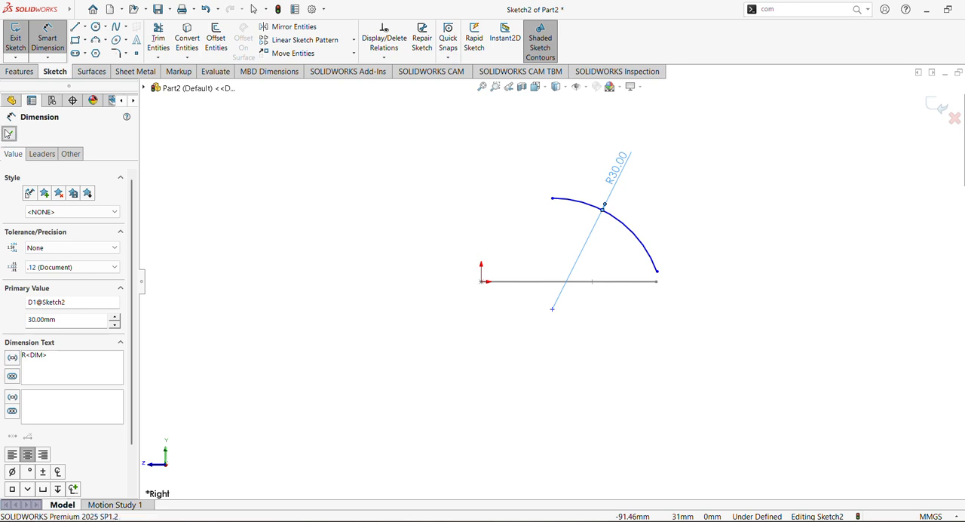
click(8, 134)
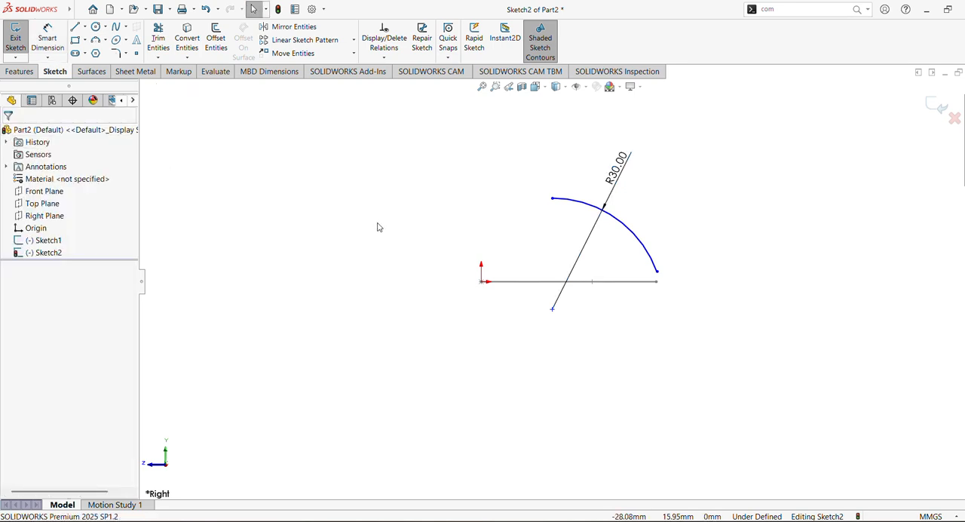
Make the arc's centre point coincident with the origin
click(553, 310)
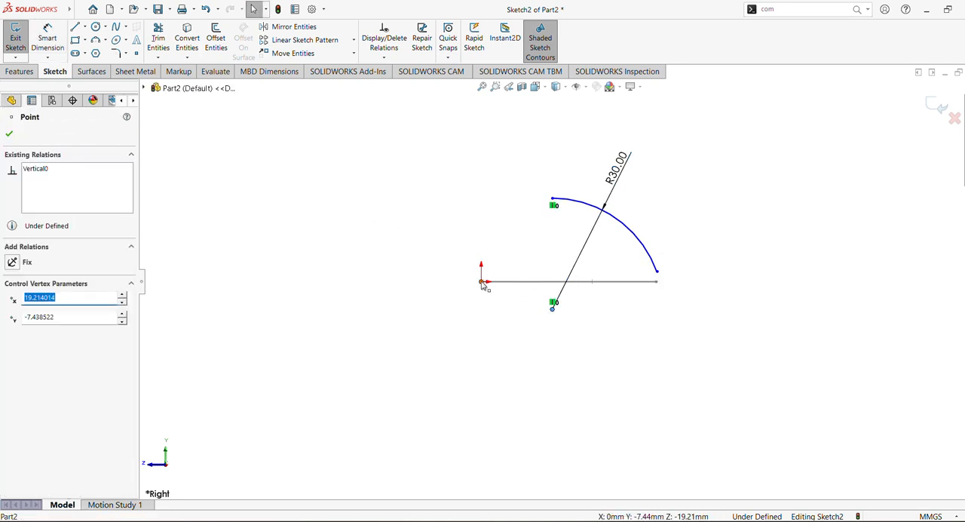
ctrl+click(482, 283)
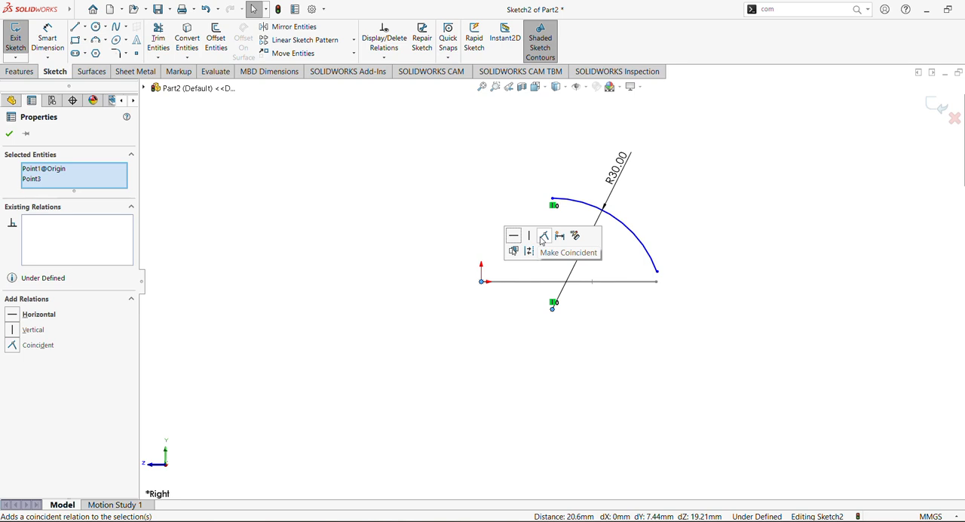
click(543, 237)
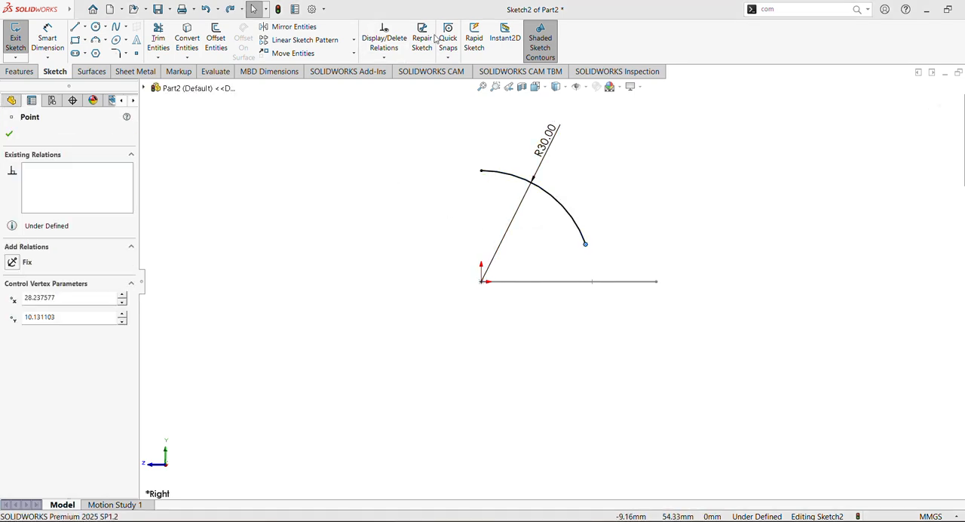
Extend the arc's free lower end, align that endpoint horizontally with the arc's centre, and exit the sketch
drag(587, 249, 610, 330)
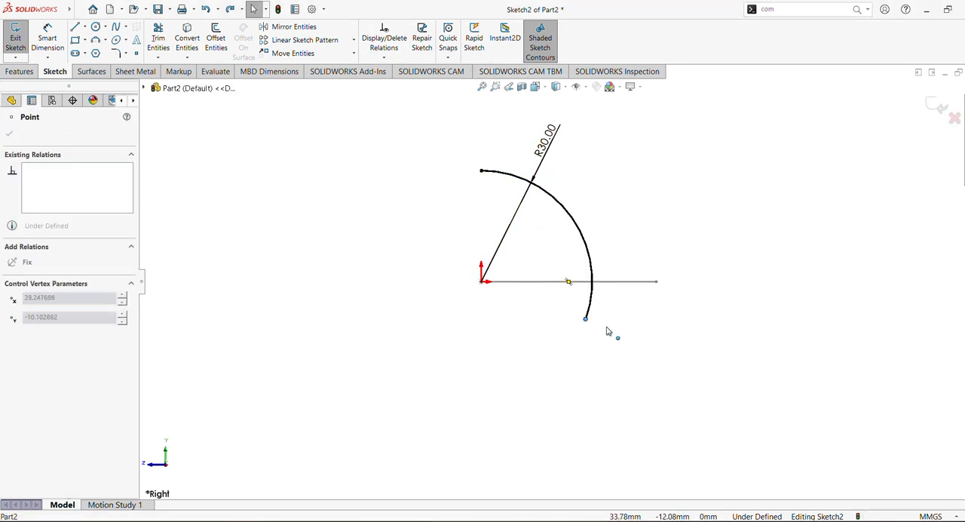
click(496, 296)
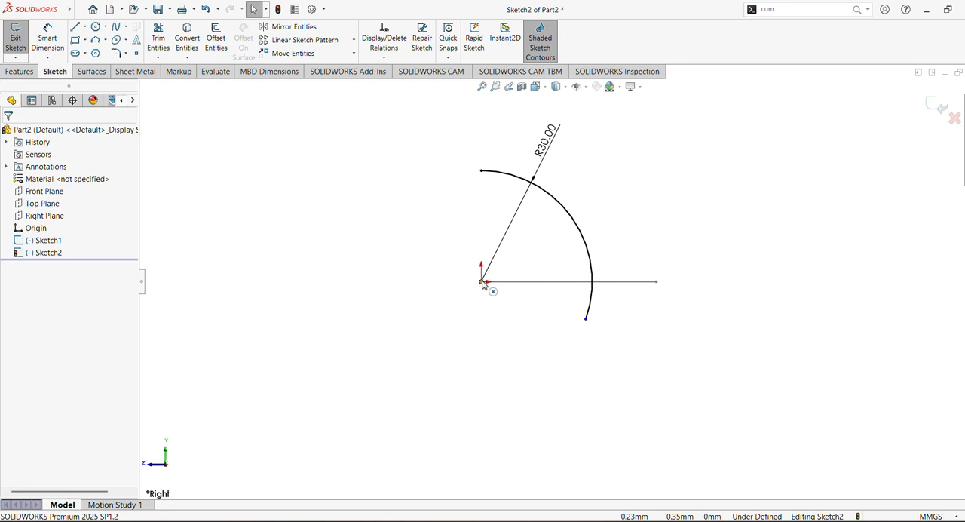
click(483, 283)
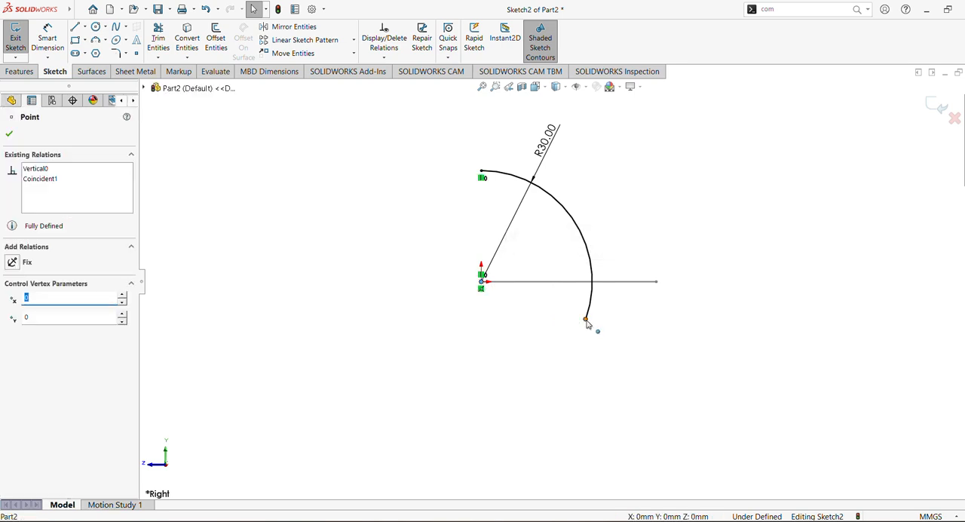
ctrl+click(586, 320)
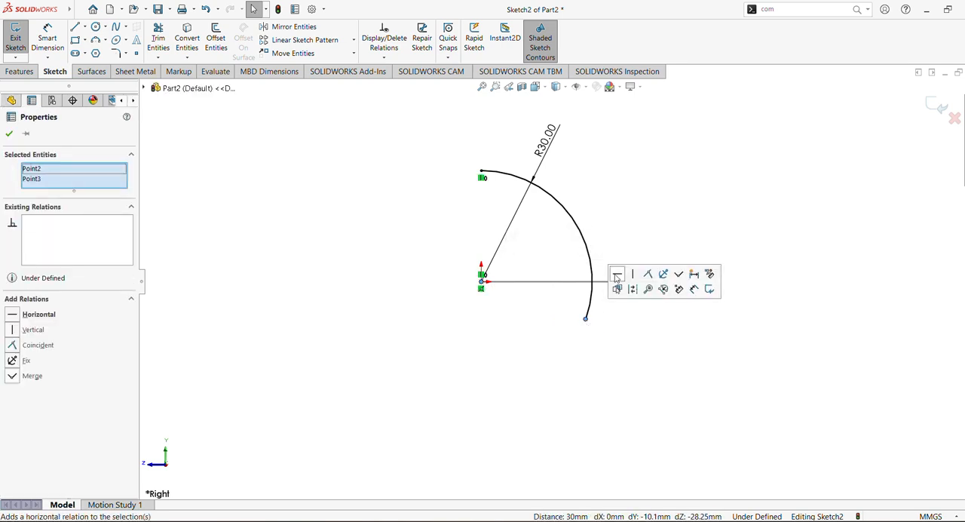
click(621, 273)
click(448, 241)
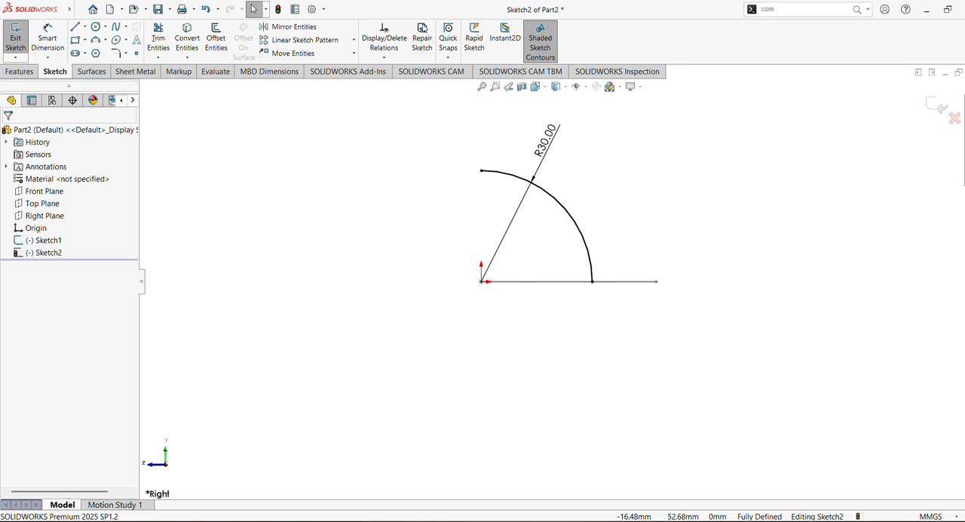
mouse_move(417, 155)
middle_down()
mouse_move(420, 186)
mouse_move(384, 190)
mouse_move(424, 206)
mouse_move(409, 218)
mouse_move(457, 239)
mouse_move(403, 261)
mouse_move(456, 249)
middle_up()
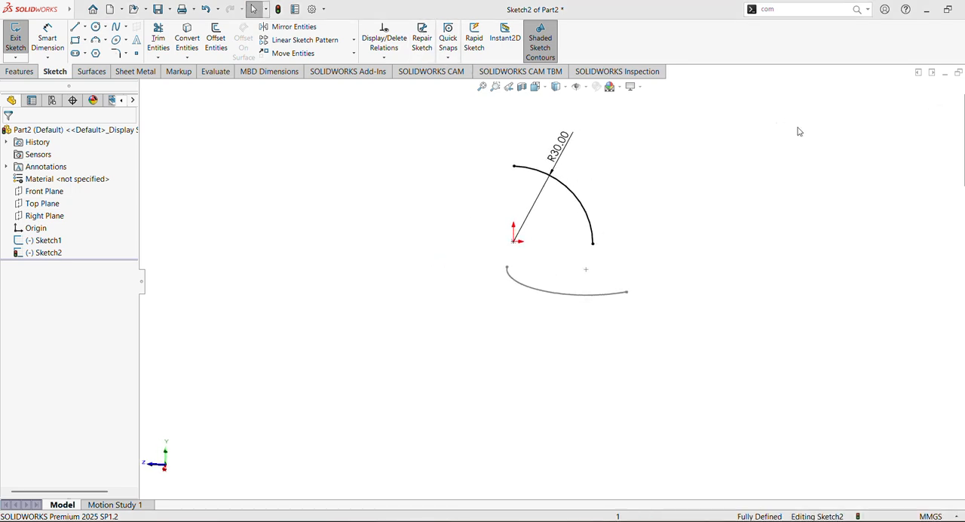
click(933, 105)
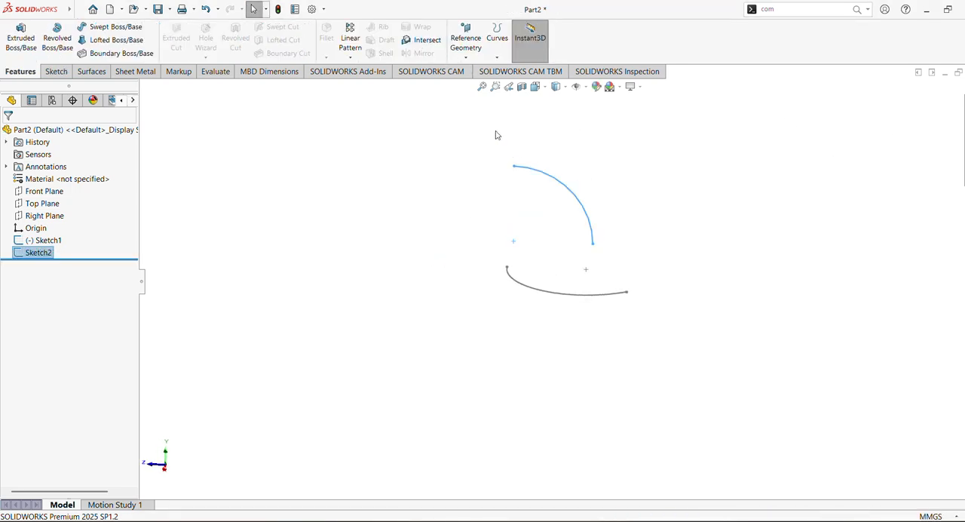
Create a projected curve from Sketch2 and Sketch1 using the Sketch on sketch projection type
click(496, 56)
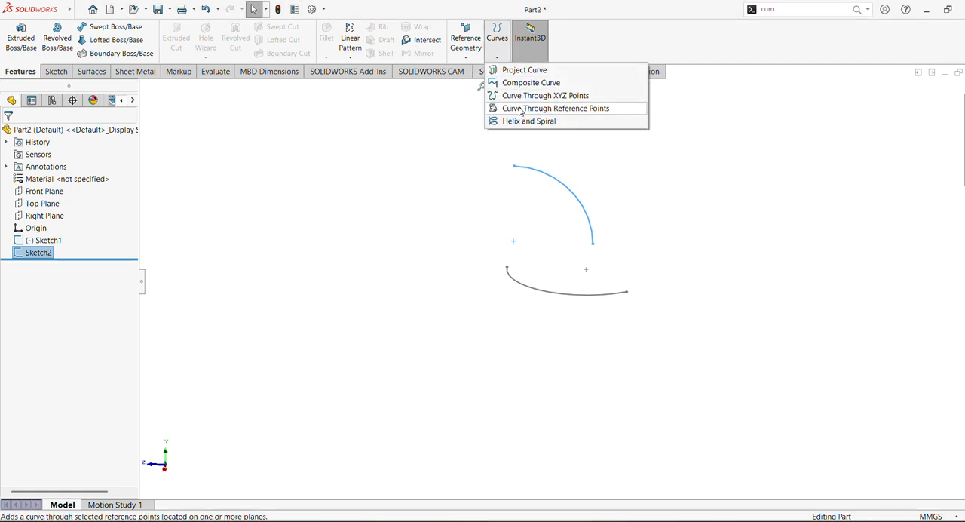
click(513, 70)
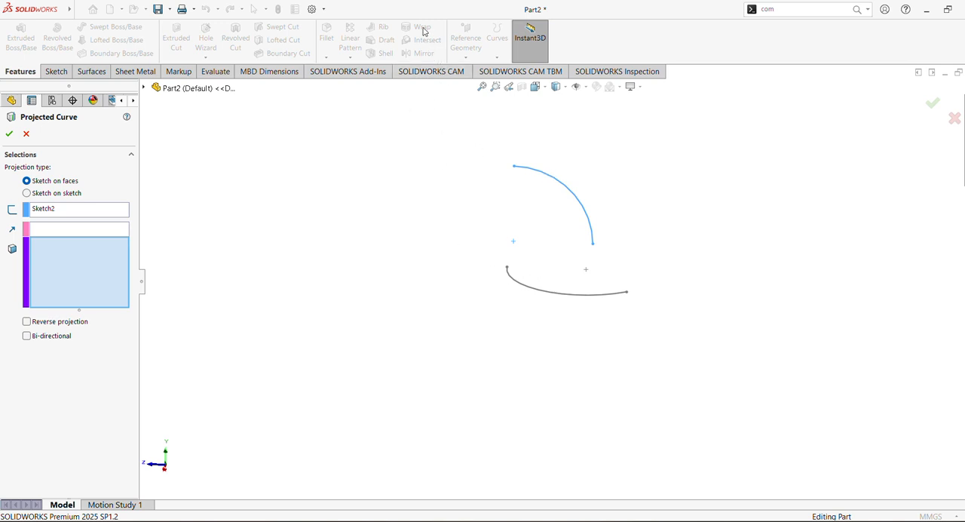
click(27, 193)
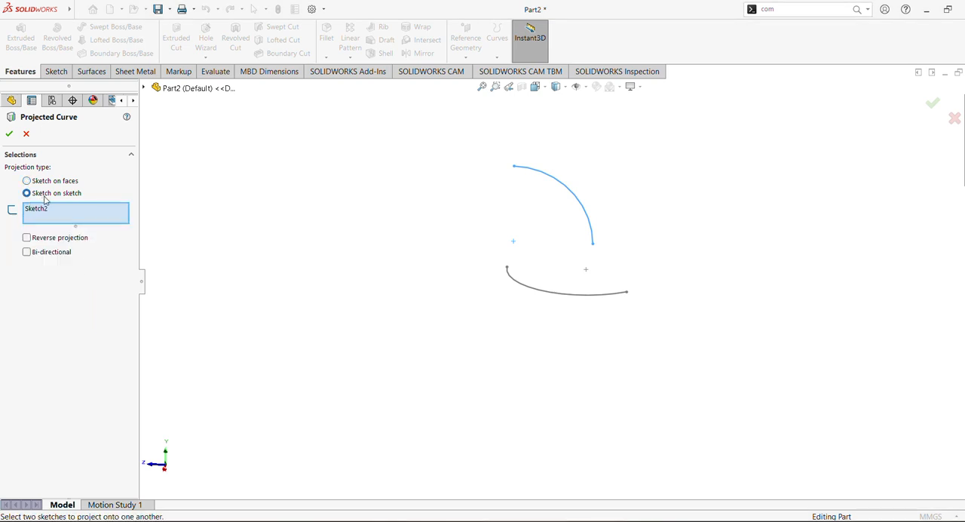
click(65, 211)
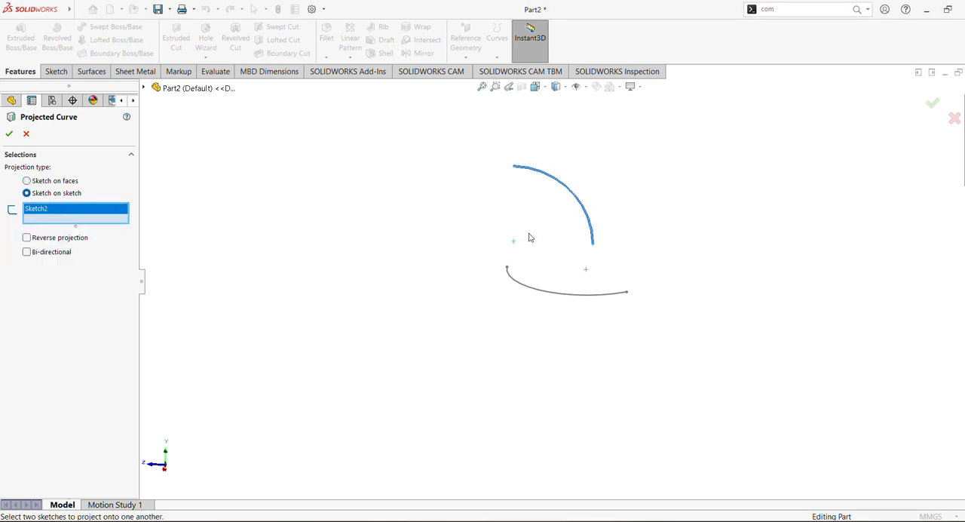
click(573, 298)
mouse_move(455, 220)
middle_down()
mouse_move(412, 221)
mouse_move(422, 257)
mouse_move(491, 245)
mouse_move(408, 216)
mouse_move(370, 216)
mouse_move(430, 231)
middle_up()
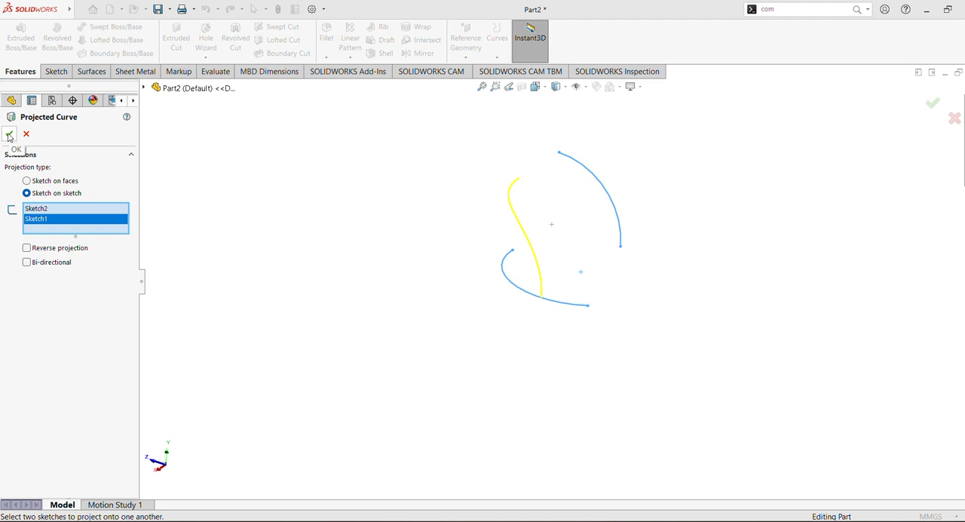
click(9, 135)
click(452, 239)
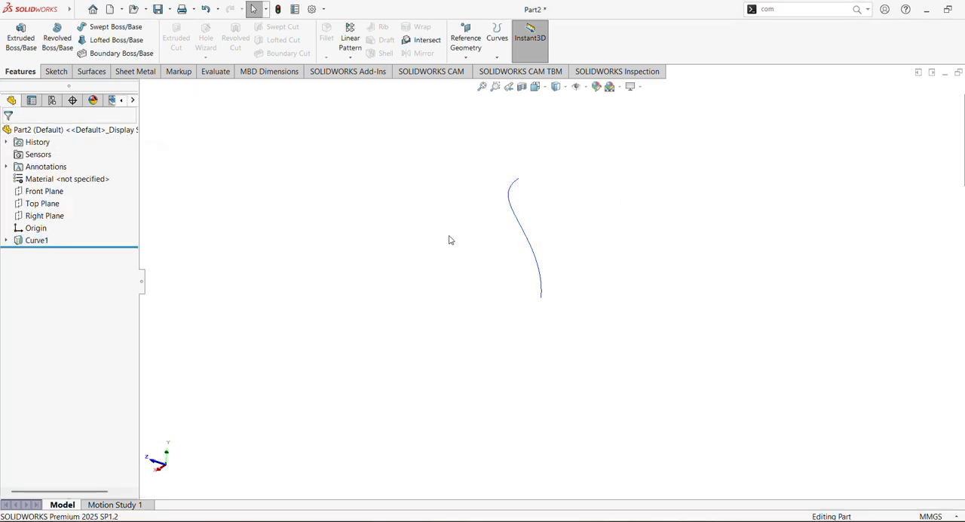
Create a reference plane parallel to the Right Plane and coincident with the lower endpoint of the projected curve
mouse_move(448, 237)
middle_down()
mouse_move(565, 237)
mouse_move(370, 229)
mouse_move(512, 261)
middle_up()
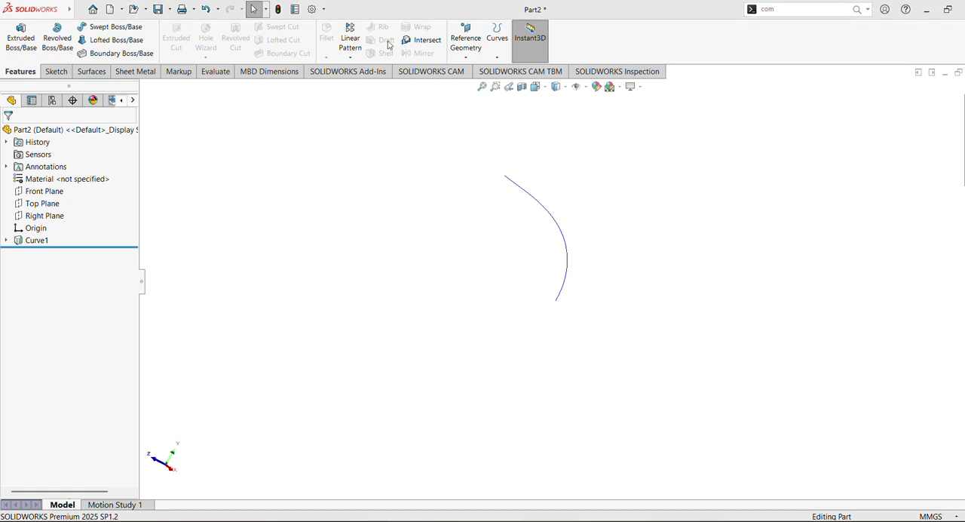
click(44, 217)
click(497, 58)
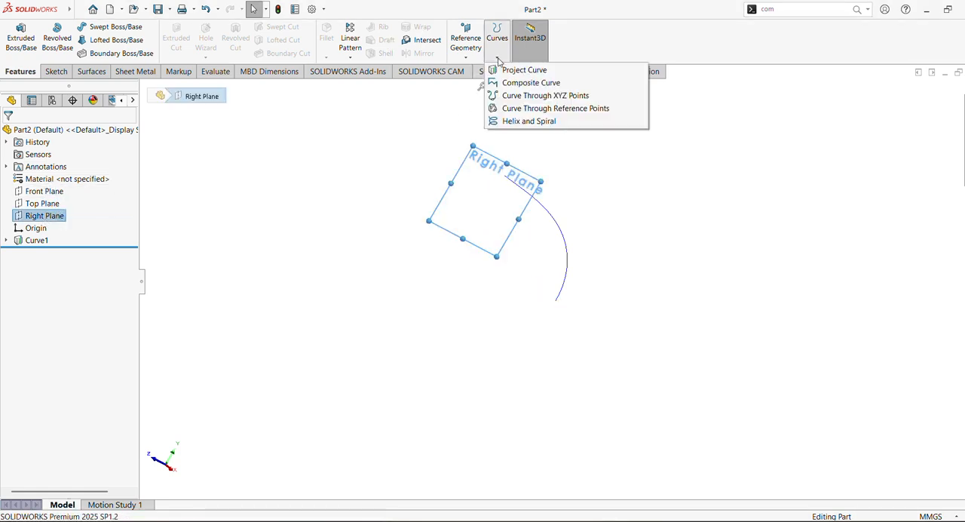
click(466, 60)
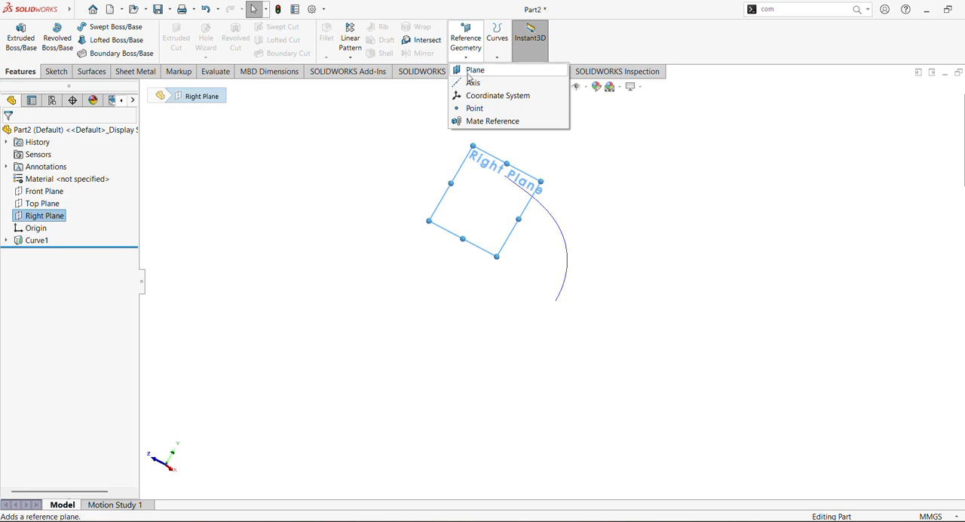
click(473, 71)
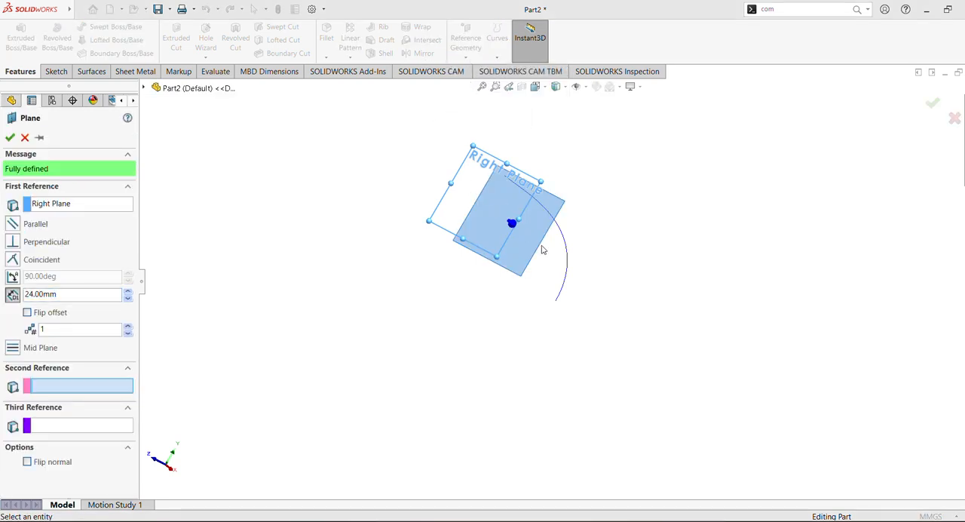
shift+middle_drag(680, 298, 635, 323)
click(578, 399)
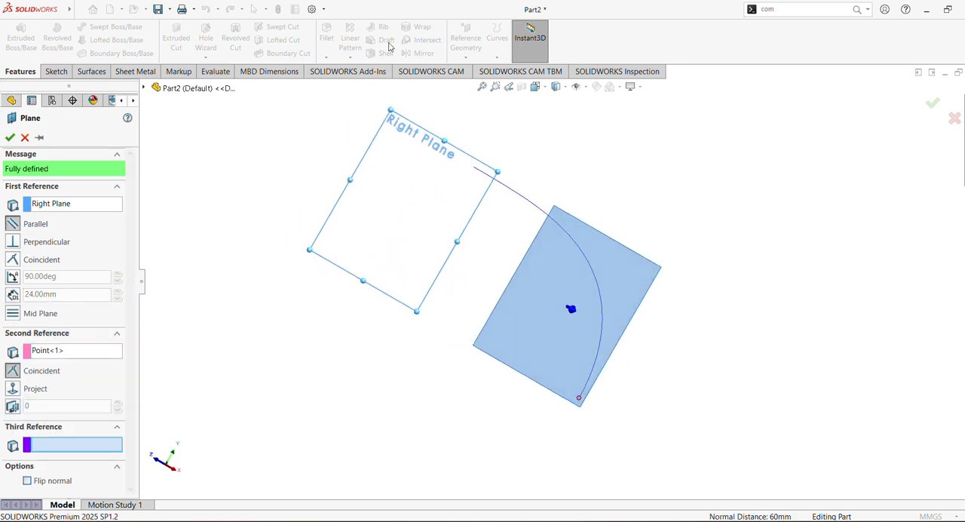
click(10, 138)
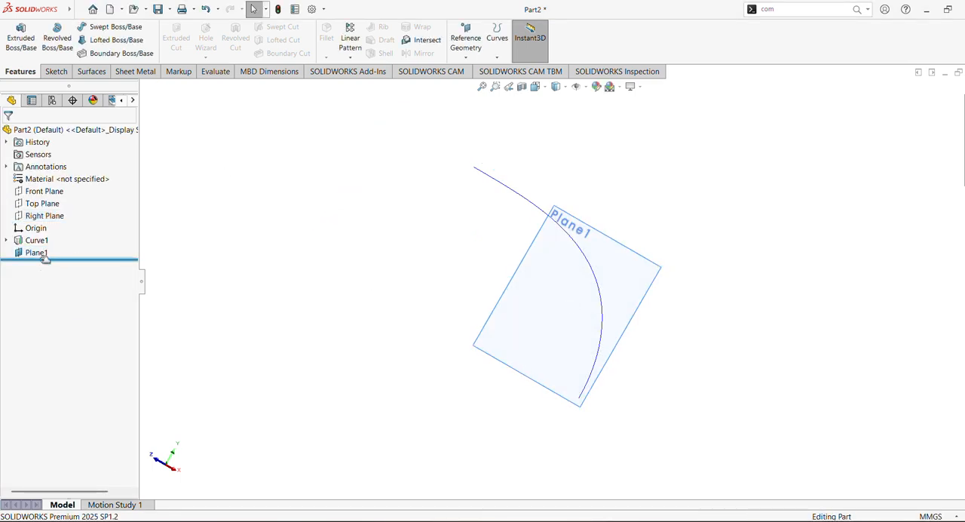
Start a sketch on Plane1 and draw a circle centred on the origin with a radius of about 16.6 mm
click(41, 255)
click(51, 236)
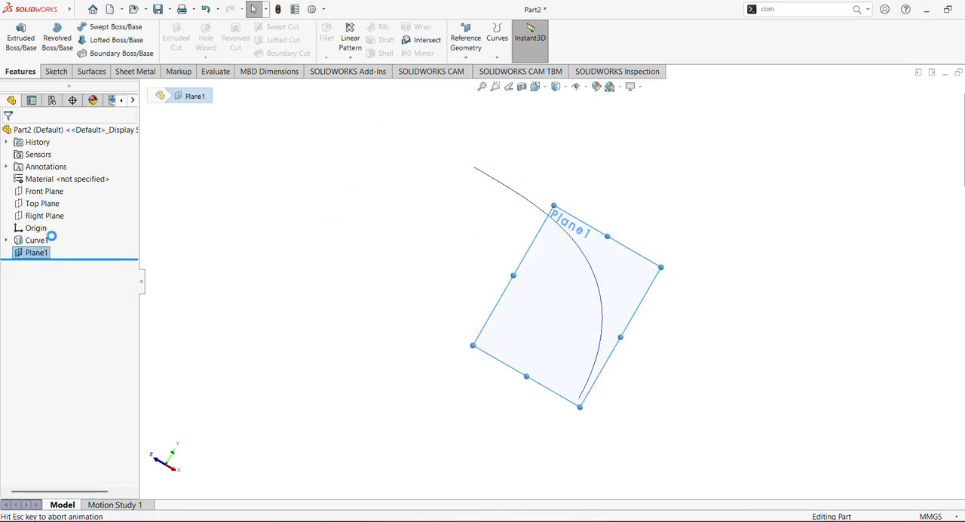
click(96, 28)
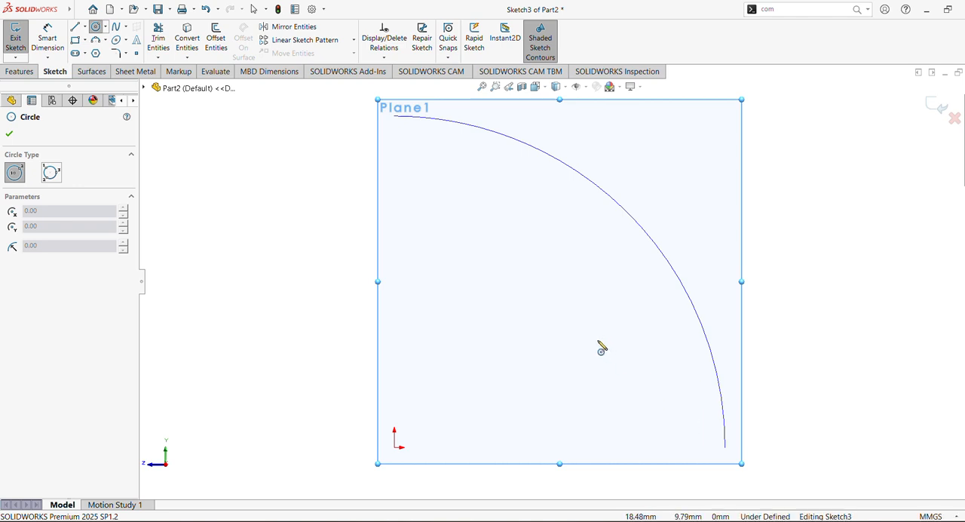
click(394, 447)
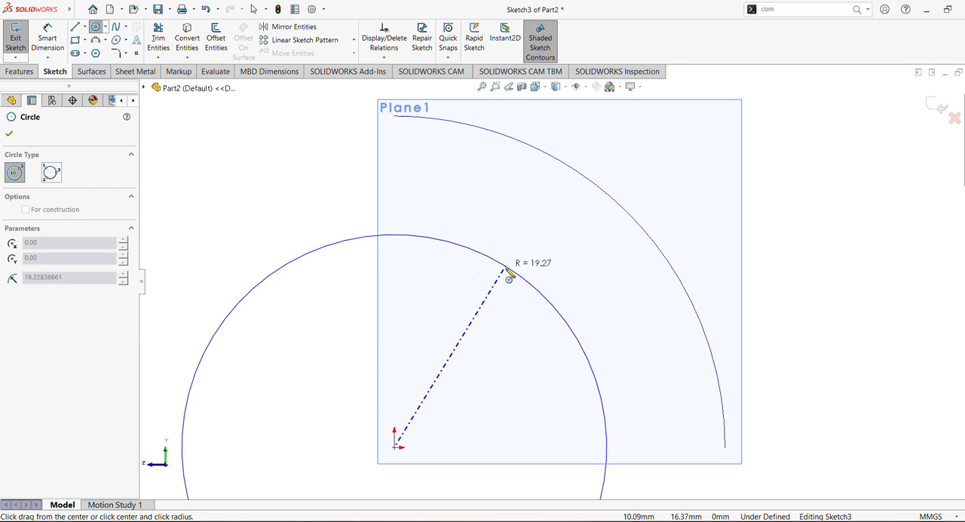
click(501, 301)
scroll(523, 291, up, 2)
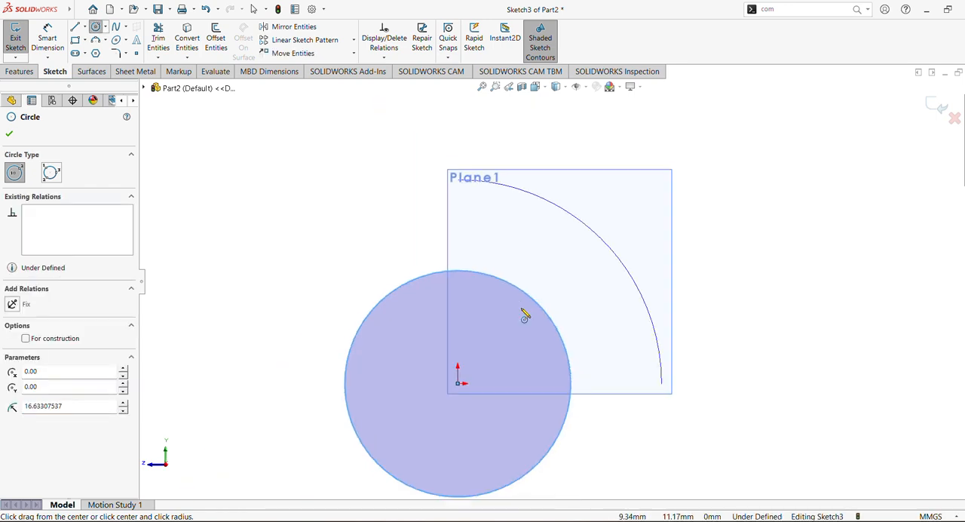
Dimension the circle's diameter as 60 mm
click(46, 42)
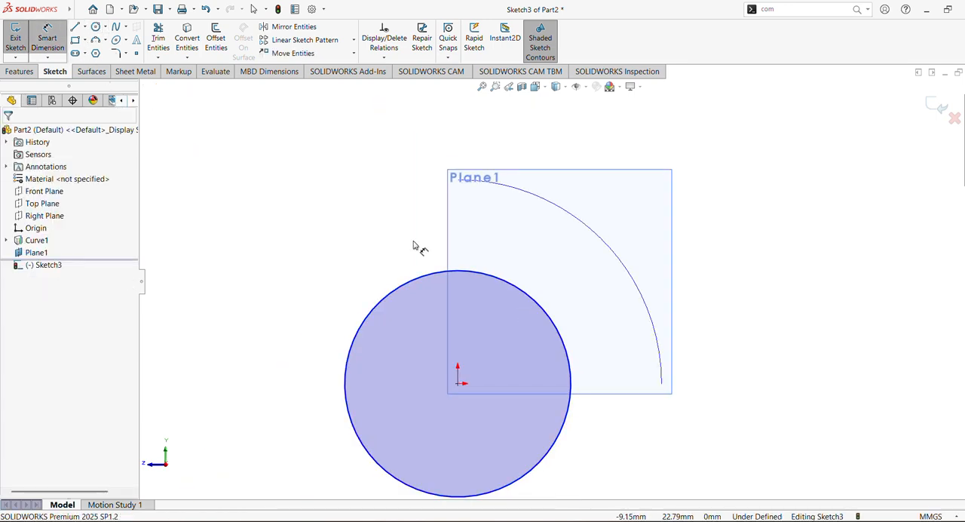
click(572, 416)
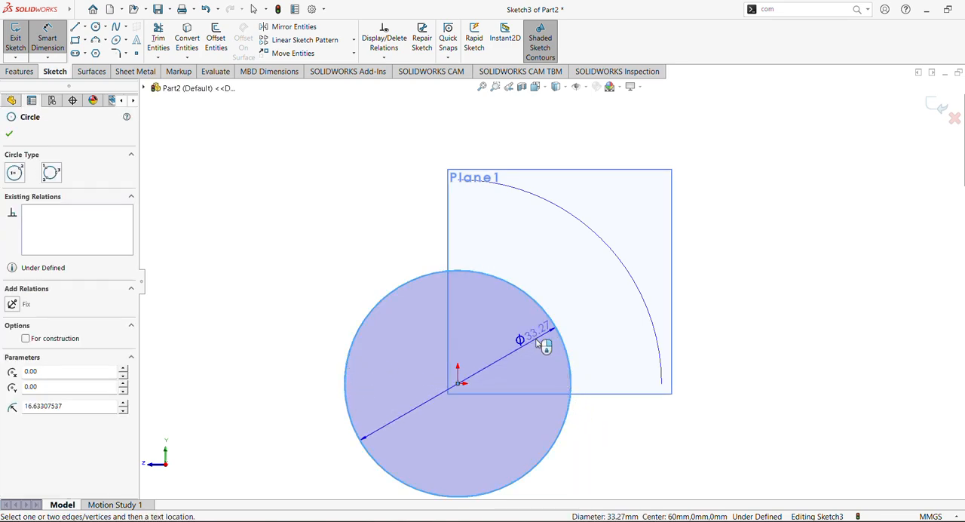
click(539, 344)
text(60)
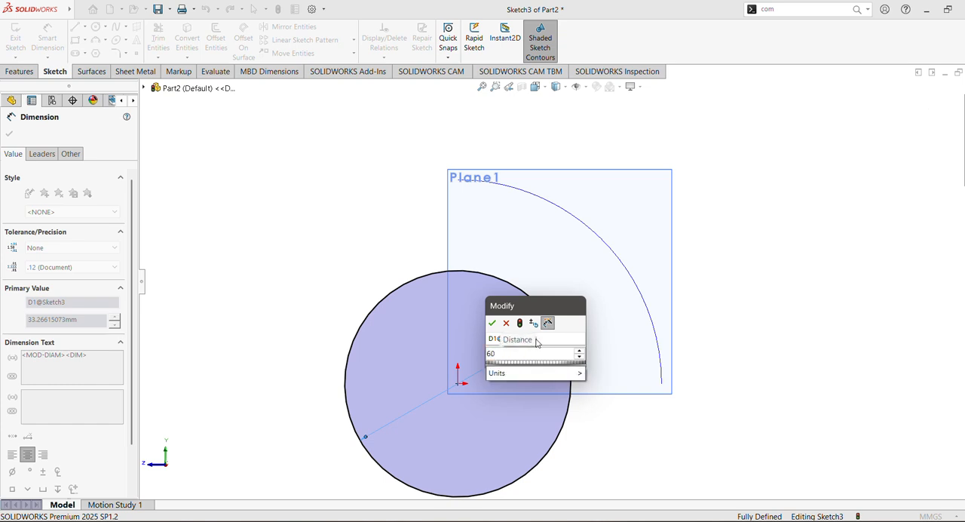
key(Return)
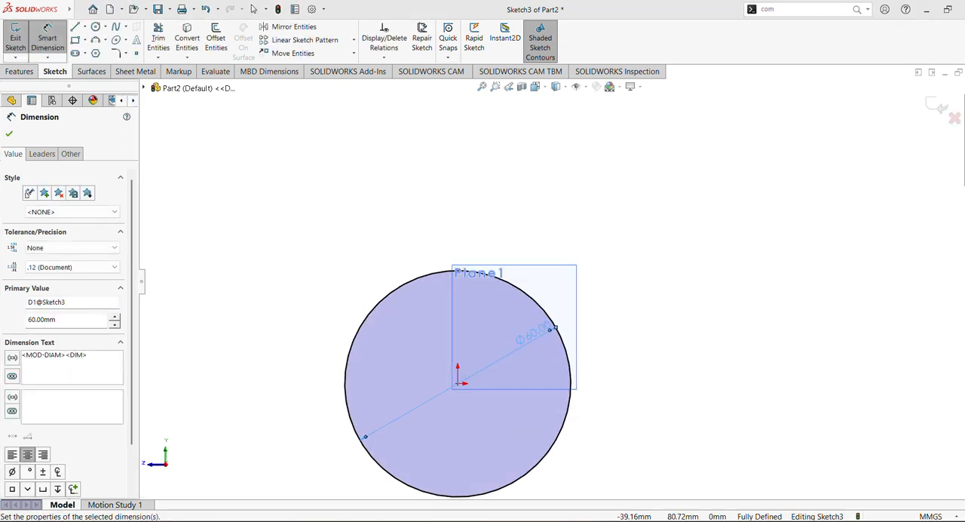
key(Escape)
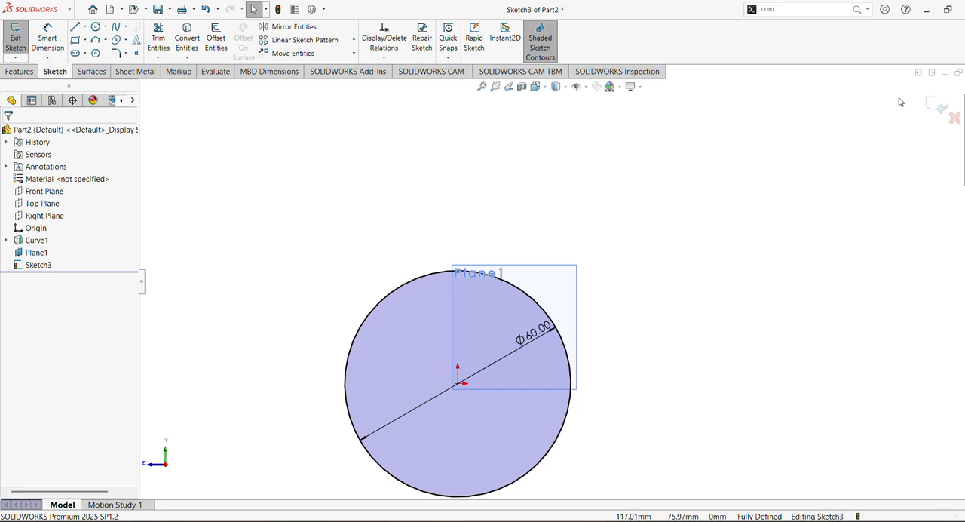
Exit the circle sketch and hide Plane1
click(937, 106)
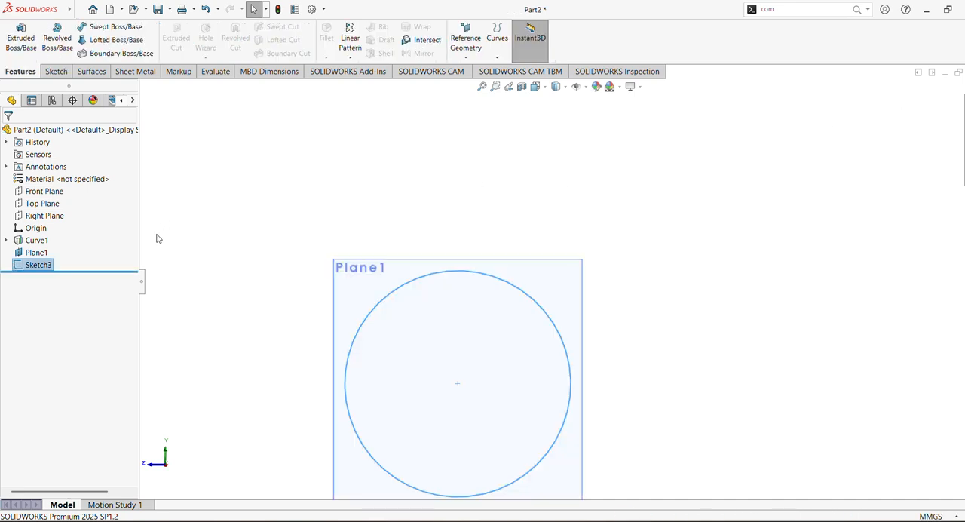
click(36, 252)
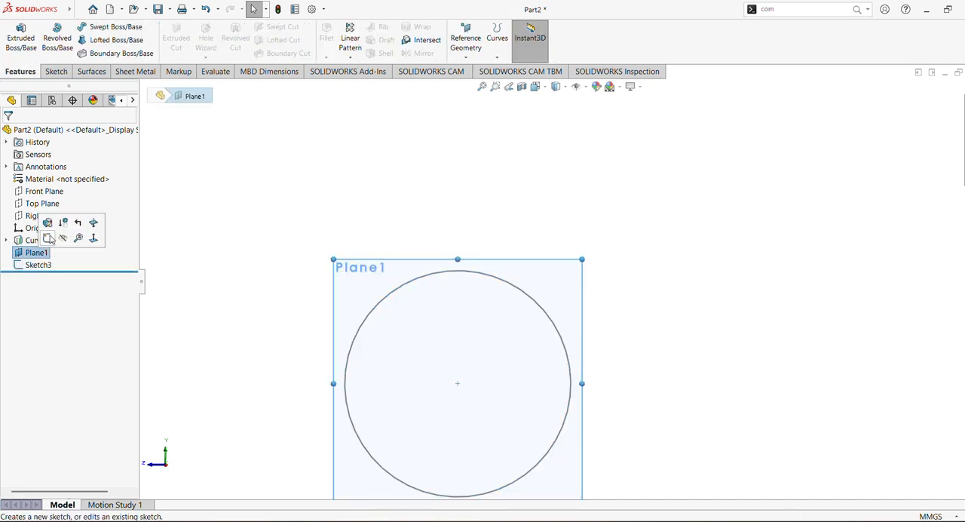
click(63, 239)
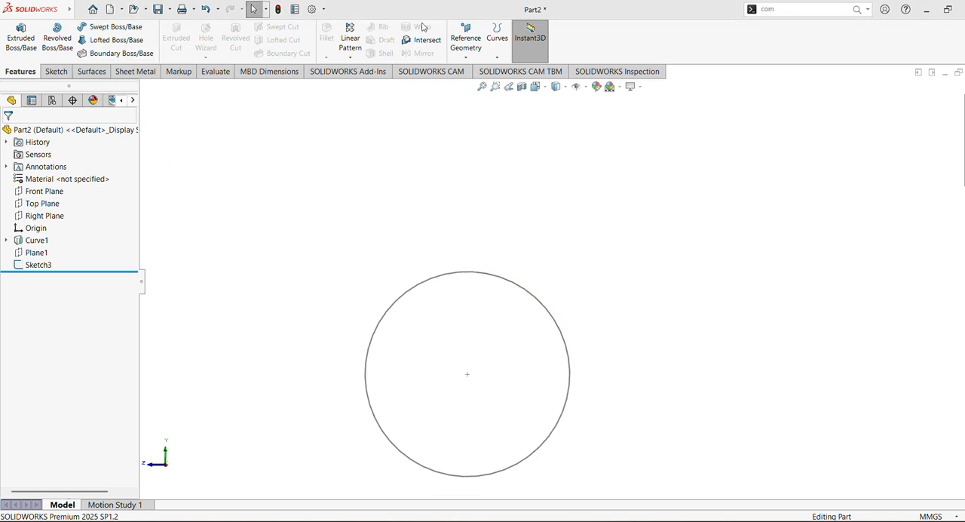
click(499, 58)
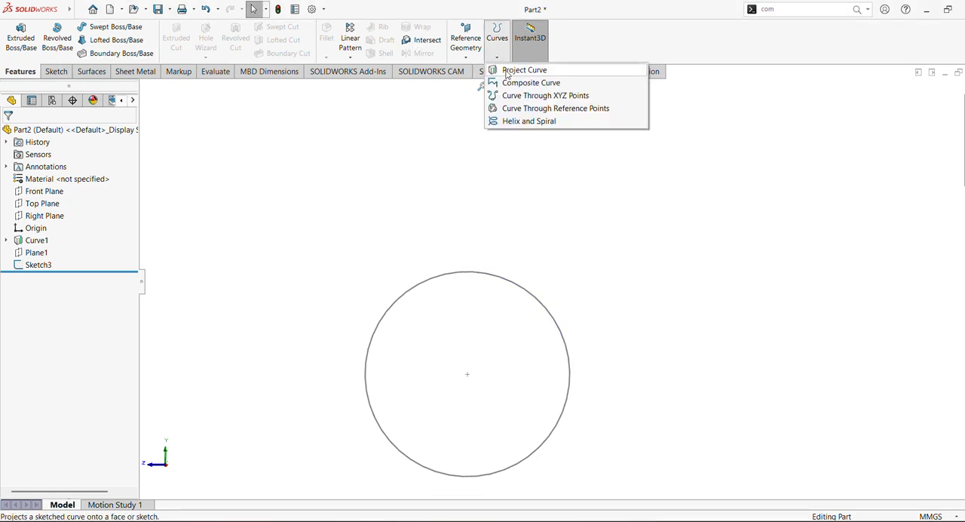
click(526, 124)
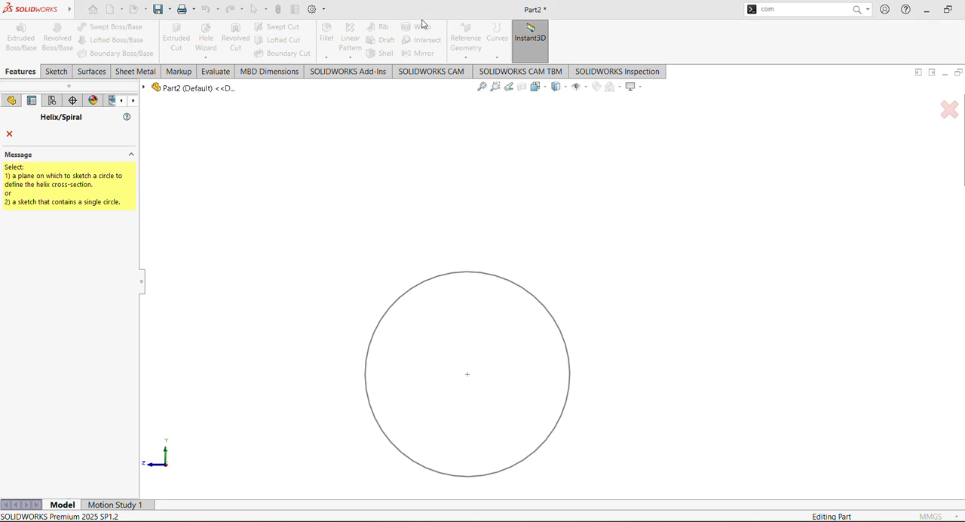
click(9, 136)
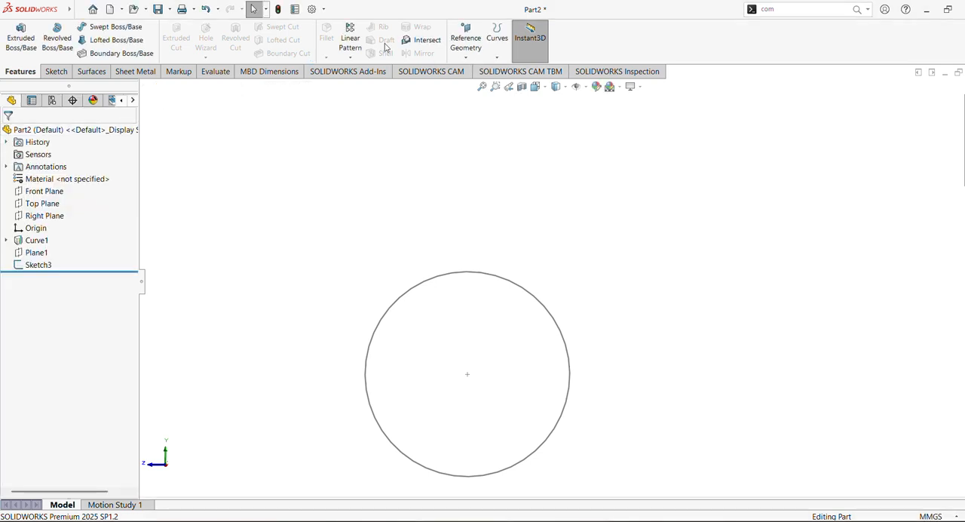
click(468, 59)
click(497, 55)
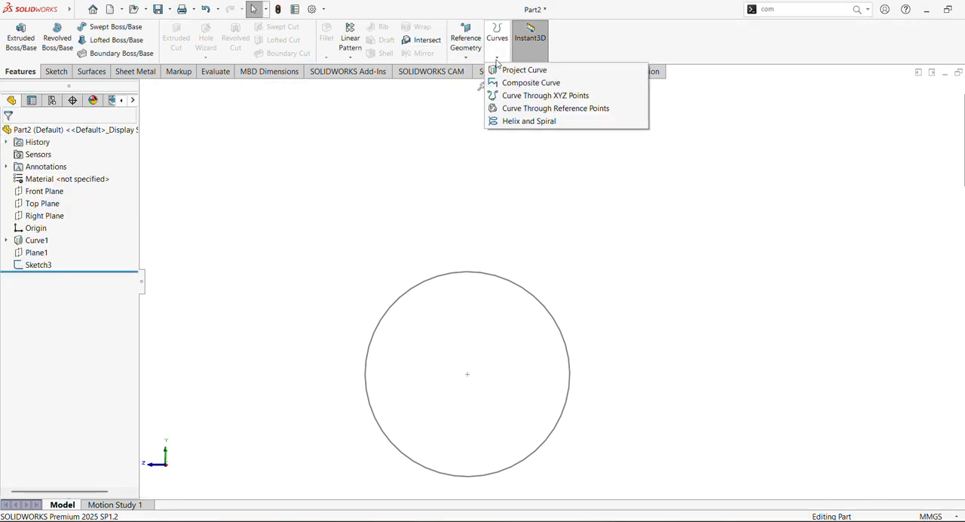
click(515, 121)
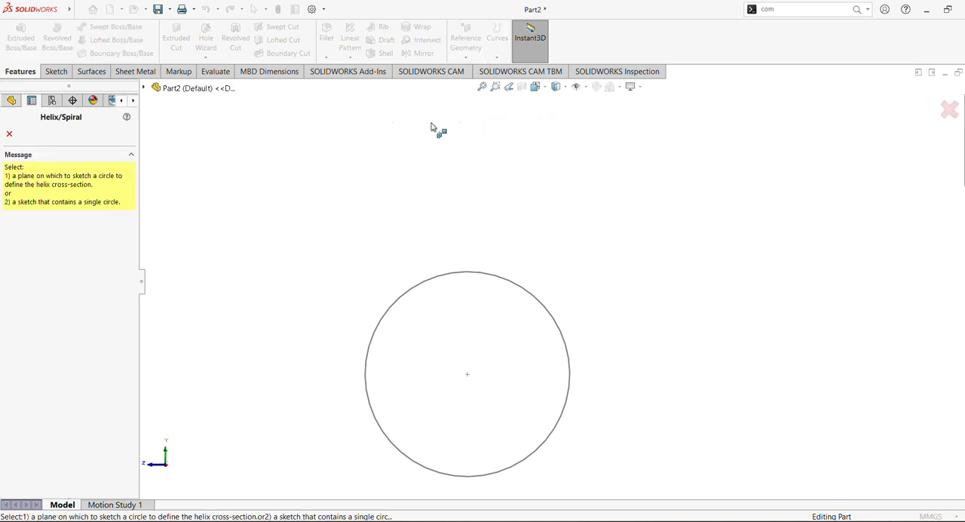
click(9, 134)
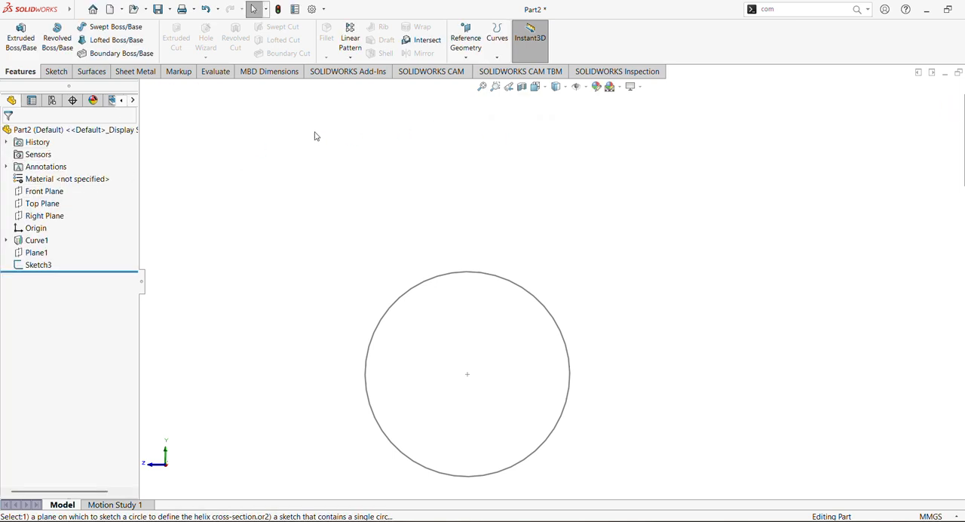
Start a Helix and Spiral curve based on the 60 mm circle sketch
click(497, 55)
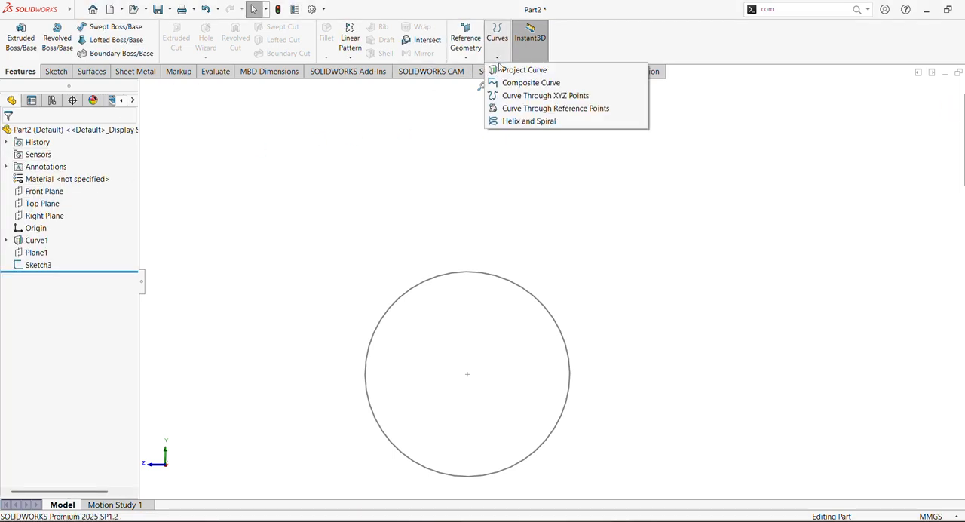
click(529, 121)
middle_drag(416, 202, 557, 270)
click(504, 314)
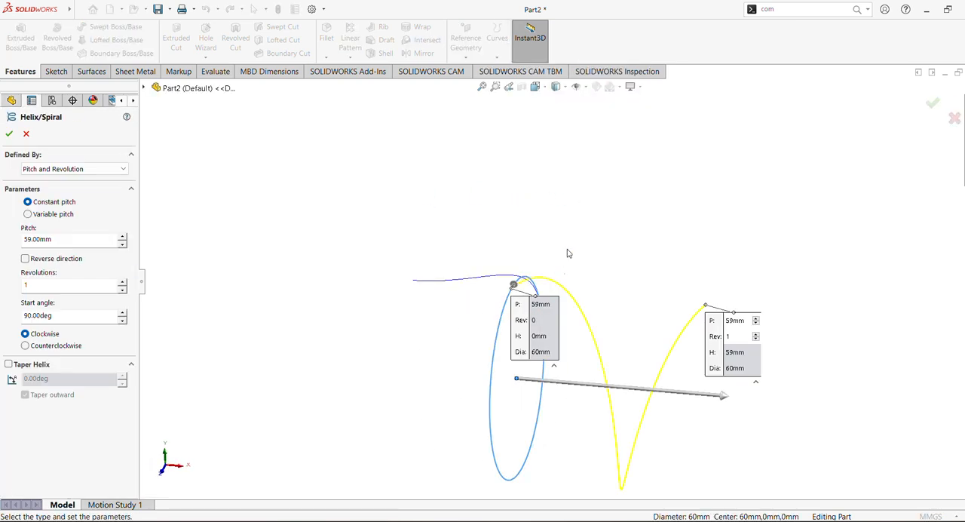
scroll(577, 249, up, 3)
mouse_move(583, 257)
middle_down()
mouse_move(588, 269)
mouse_move(596, 259)
middle_up()
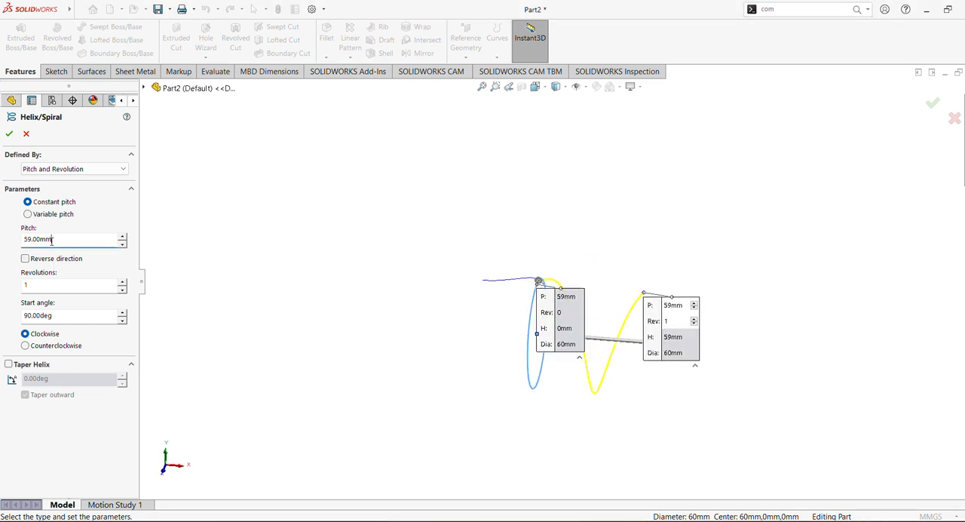
Set the helix's constant pitch to 100 mm under the Pitch and Revolution definition
drag(54, 240, 19, 232)
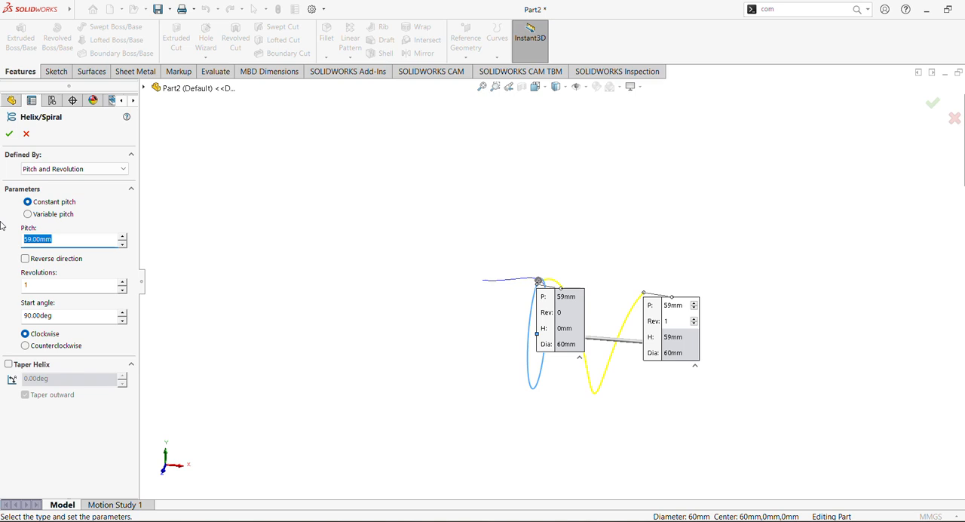
text(100)
key(Return)
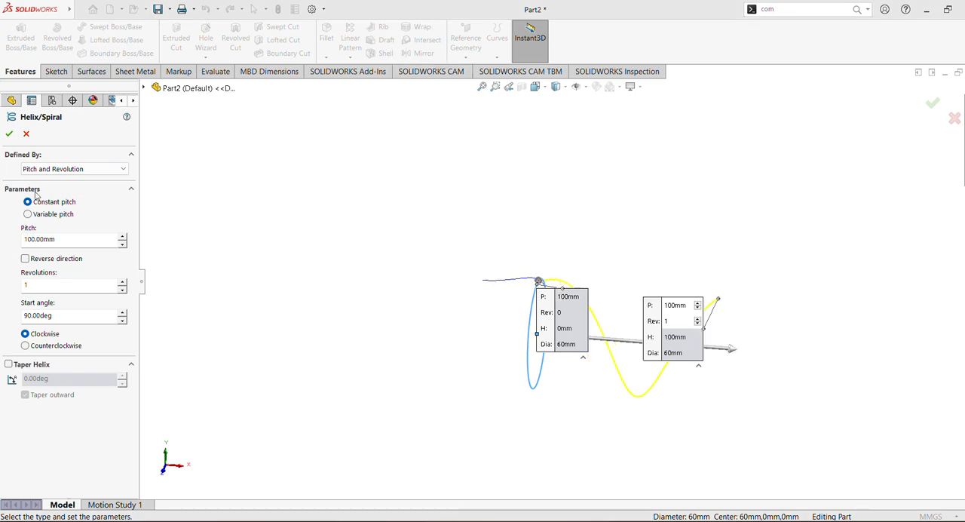
Define the helix by Height and Pitch and set its pitch to 9.7 mm
click(73, 172)
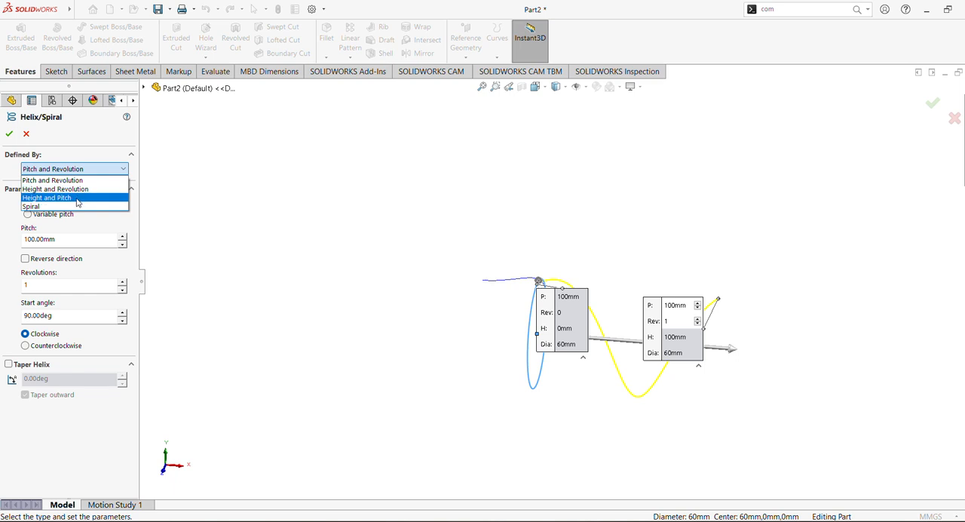
click(77, 198)
drag(72, 240, 1, 240)
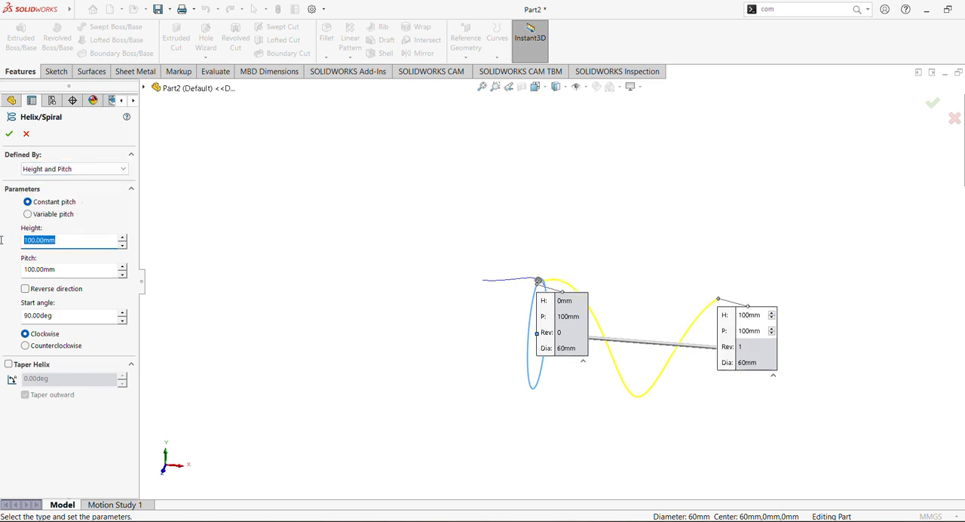
drag(67, 269, 4, 264)
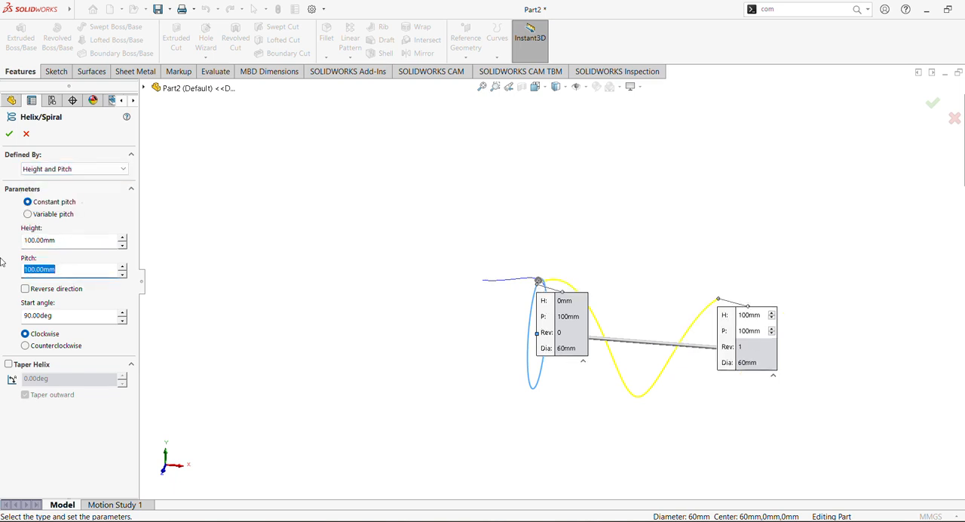
text(9.7)
key(Return)
middle_drag(200, 309, 201, 289)
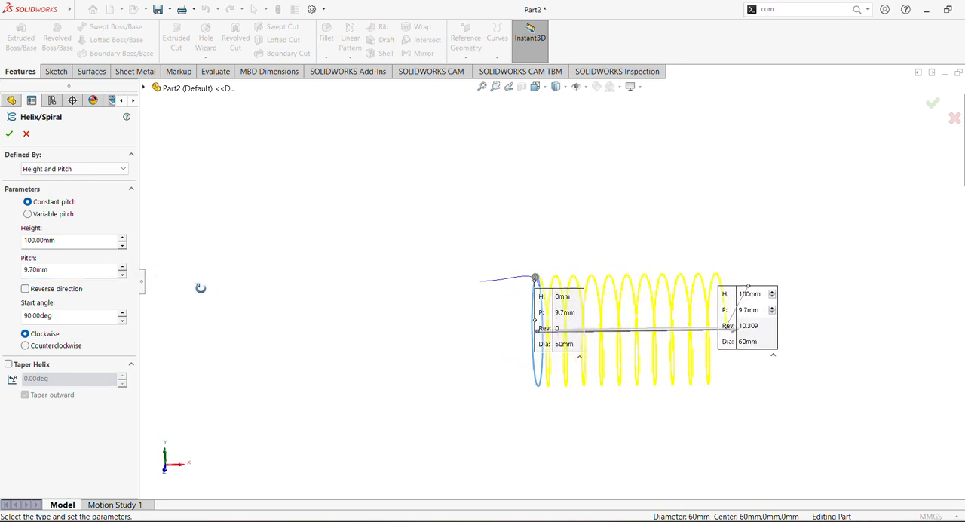
Try the counterclockwise and reverse-direction options, switch both back, and create the clockwise helix
click(26, 346)
click(25, 335)
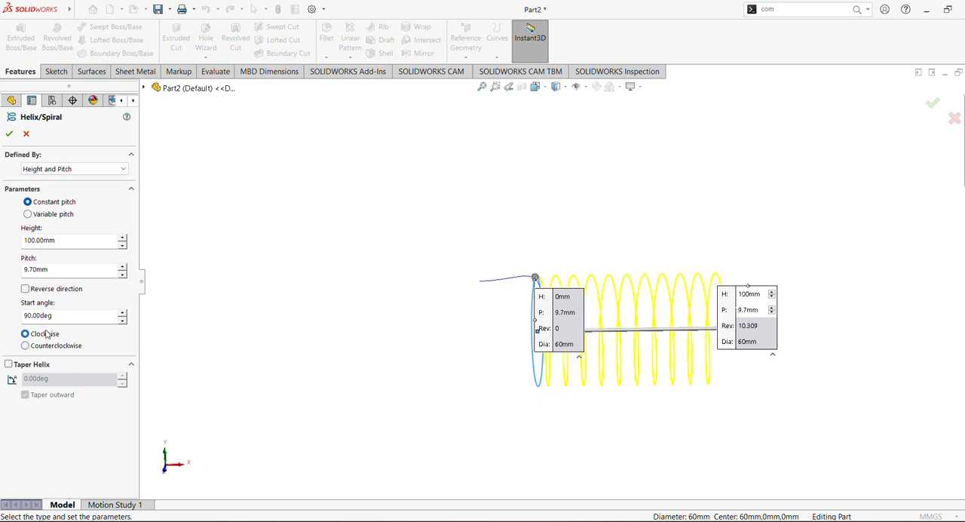
click(24, 289)
click(25, 290)
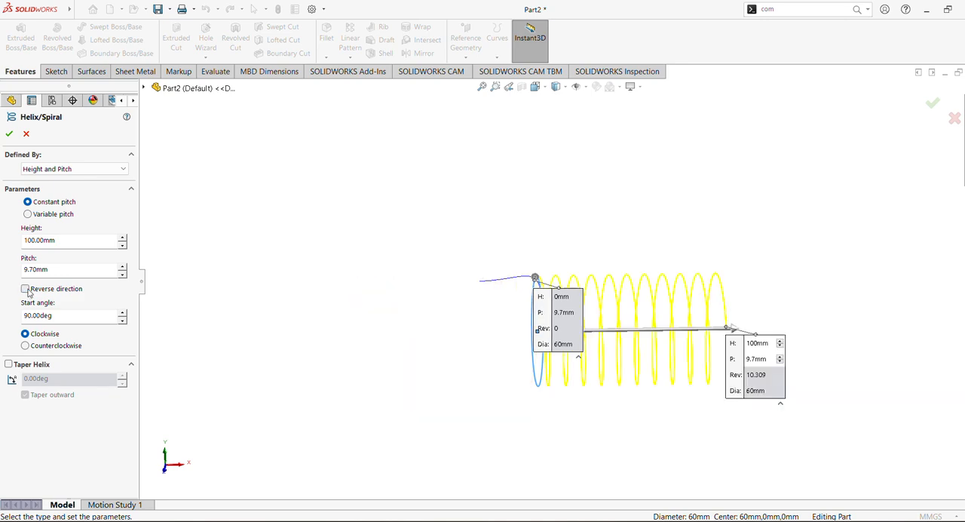
click(7, 136)
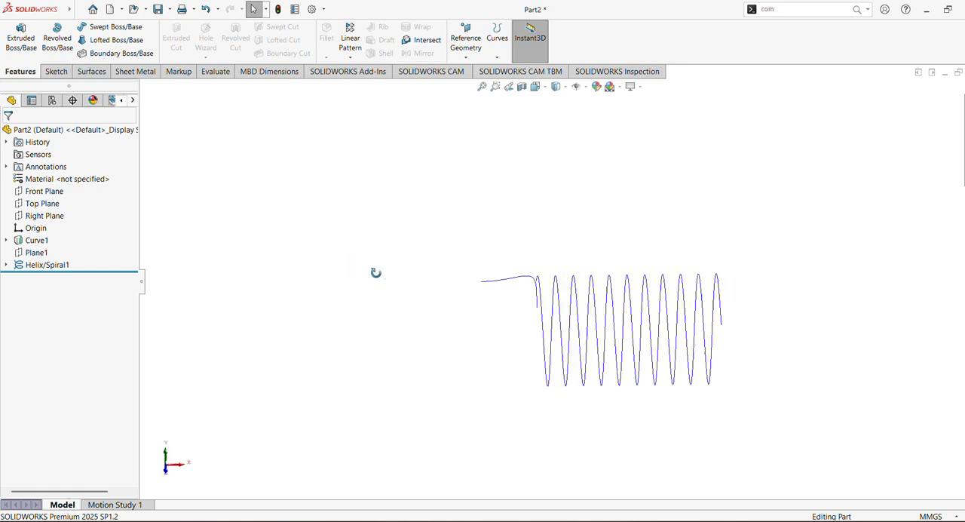
Edit the helix and set its start angle to 0 degrees so it begins at the end of the projected curve
middle_drag(376, 273, 377, 271)
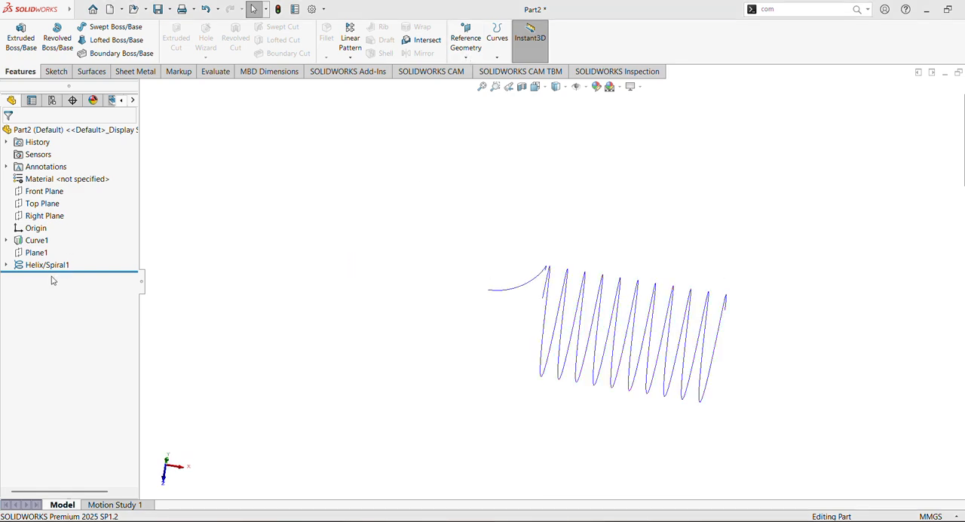
click(47, 265)
click(65, 241)
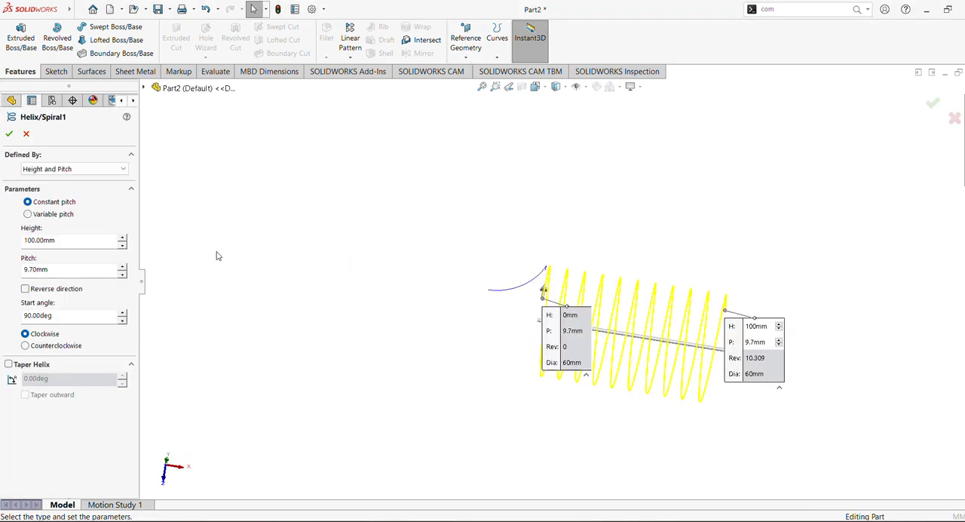
middle_drag(454, 279, 442, 323)
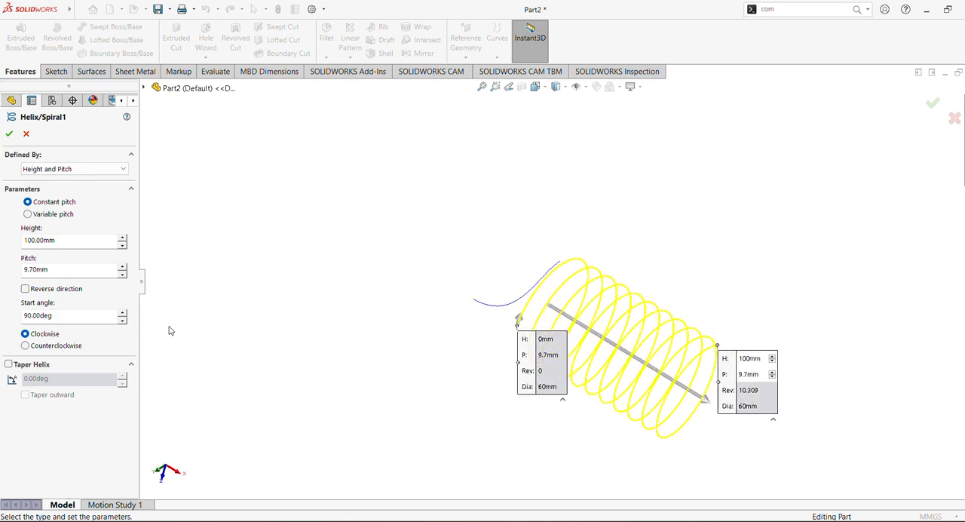
click(122, 313)
drag(121, 318, 121, 319)
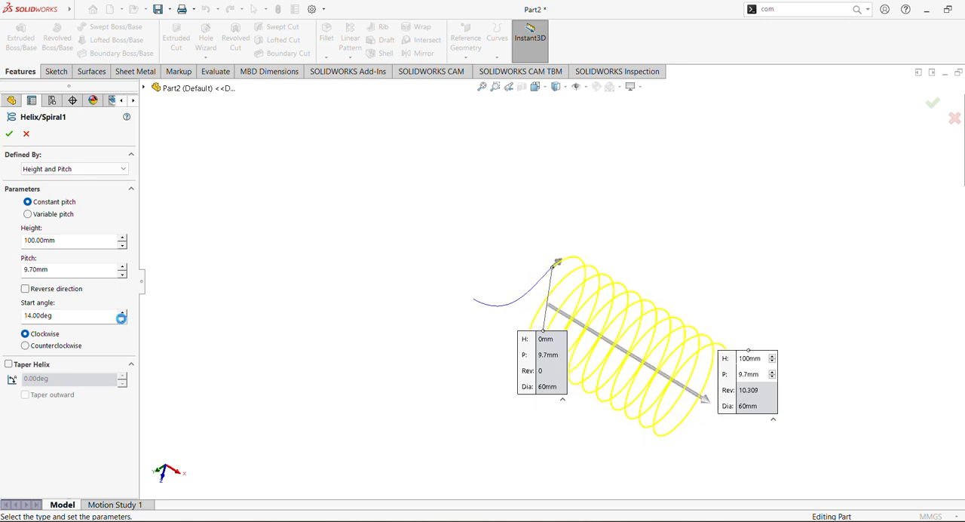
middle_drag(236, 261, 81, 314)
drag(81, 314, 3, 299)
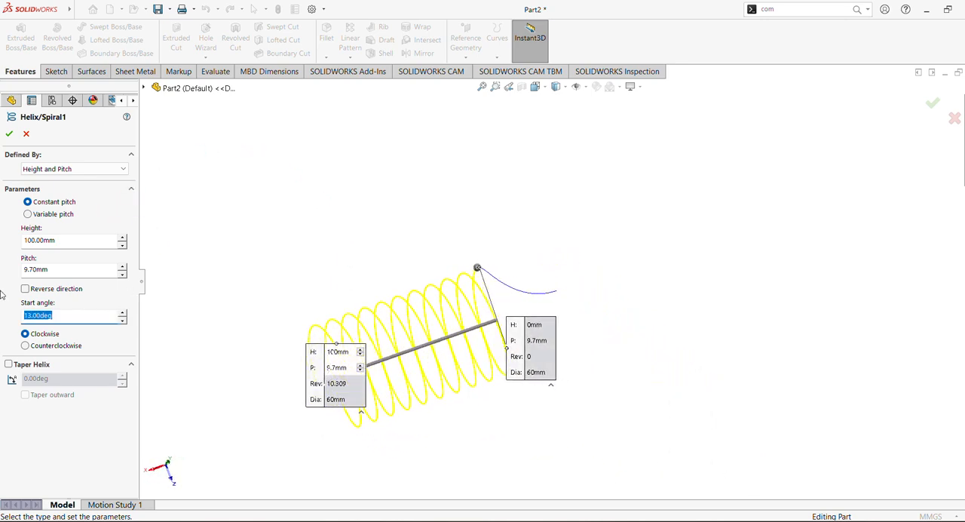
text(0)
key(Return)
middle_drag(409, 285, 619, 295)
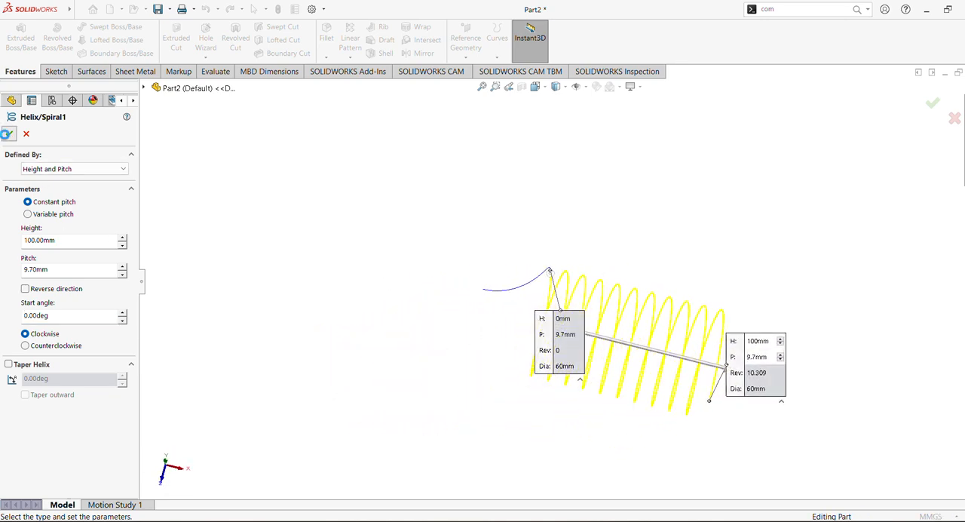
click(9, 134)
Start a sketch on the Top Plane and draw a three-point arc of about 37.4 mm radius beyond the helix's free end
click(435, 274)
middle_drag(435, 274, 447, 322)
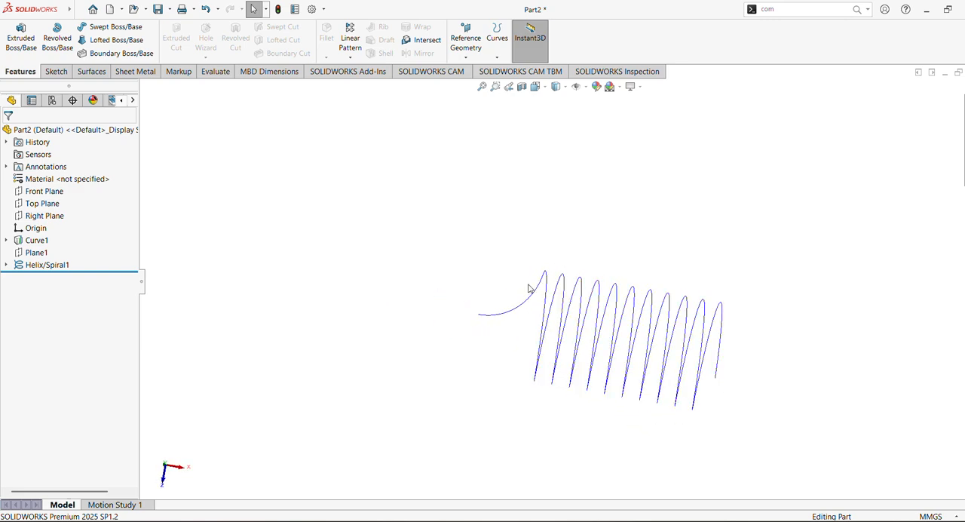
click(44, 204)
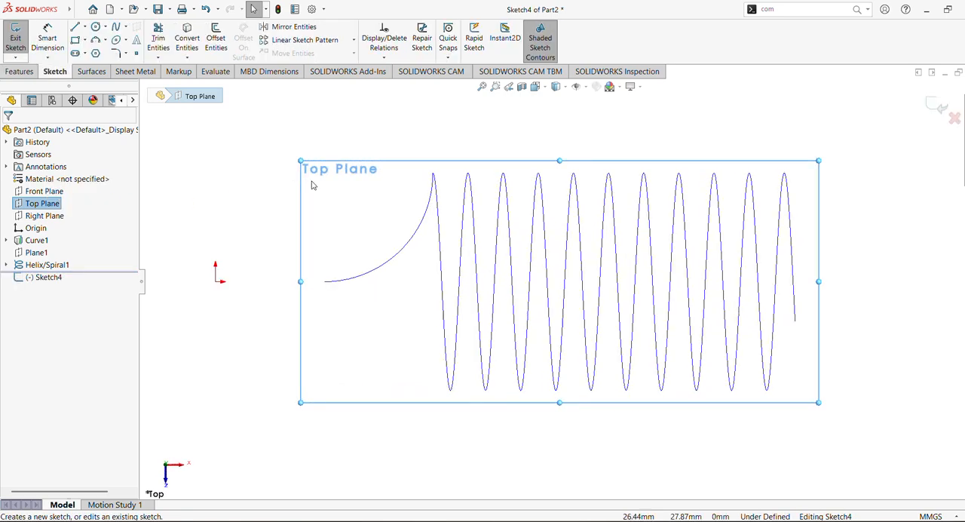
click(96, 40)
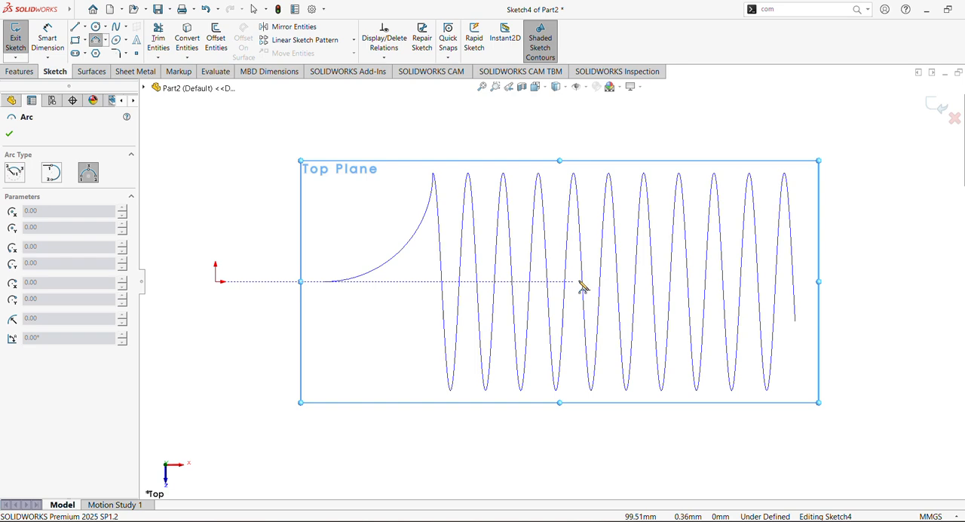
scroll(795, 280, up, 2)
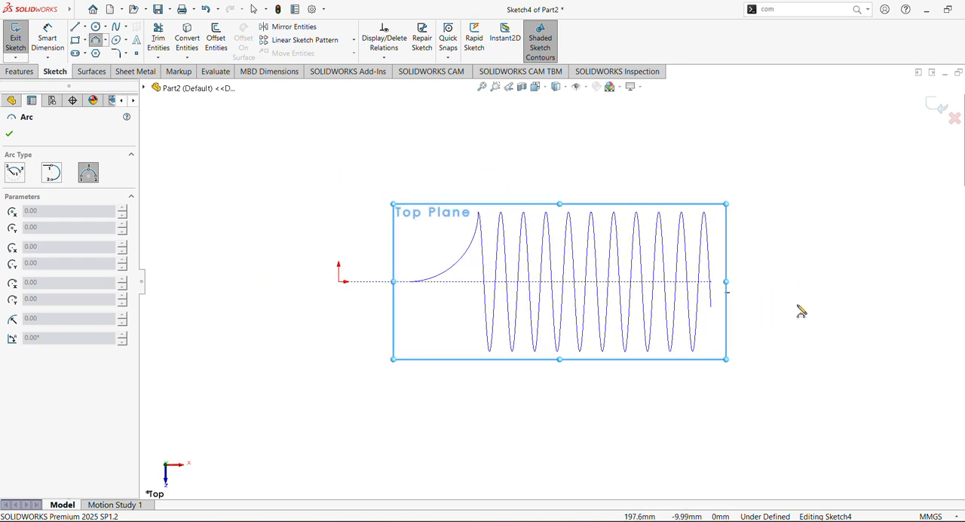
ctrl+middle_drag(791, 305, 670, 321)
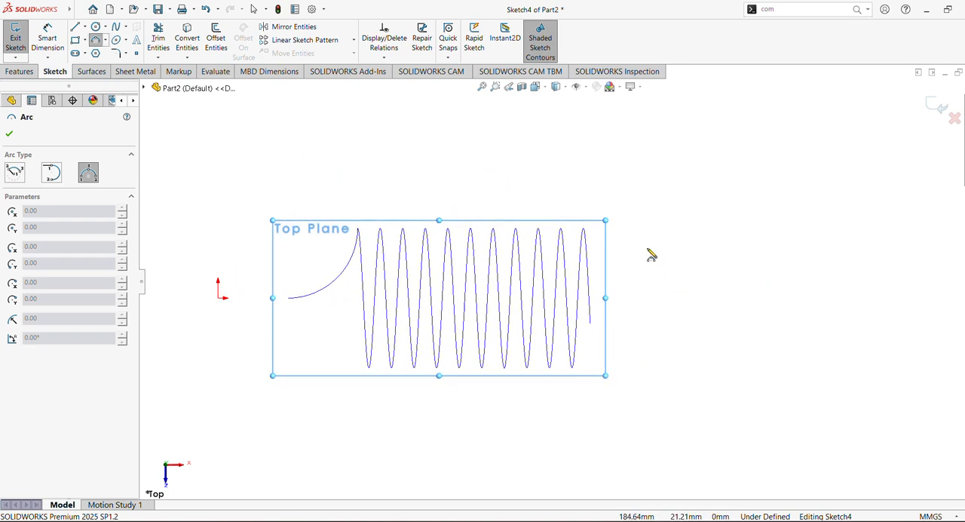
click(626, 248)
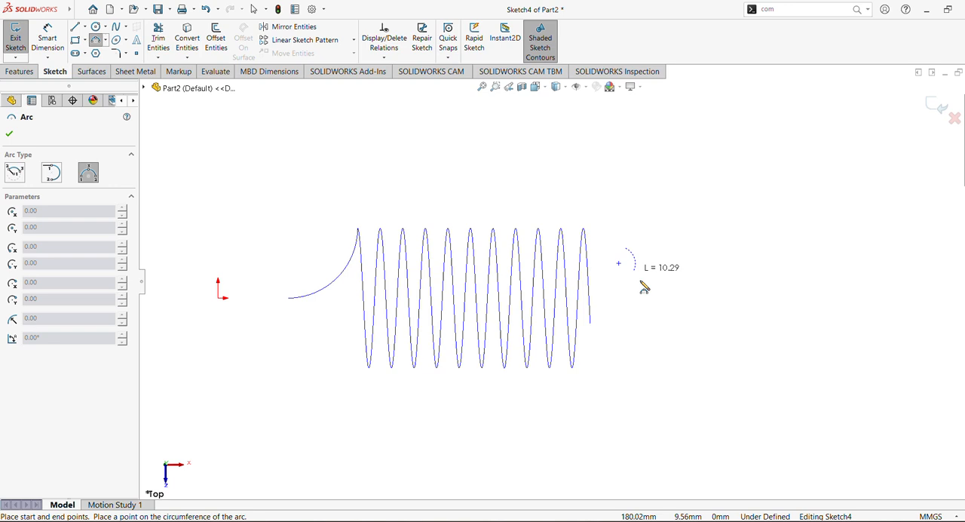
click(732, 343)
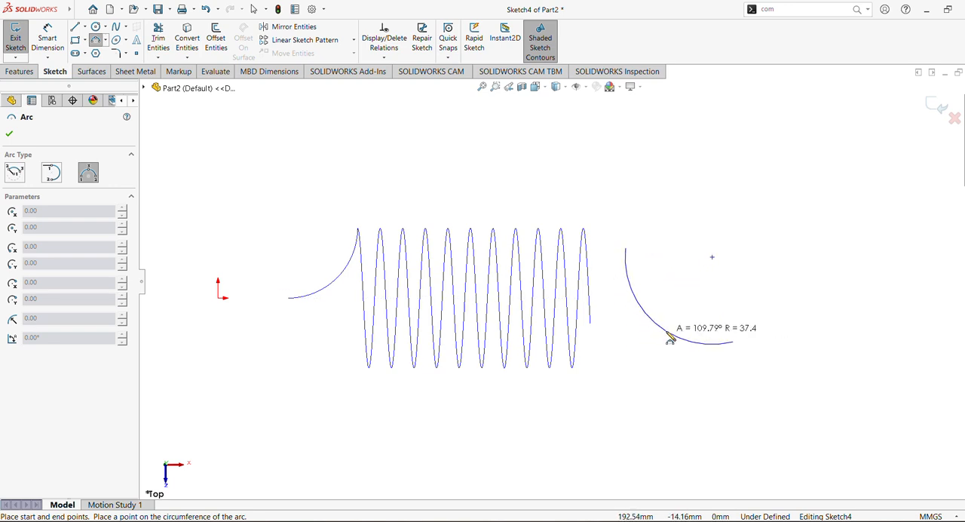
click(670, 339)
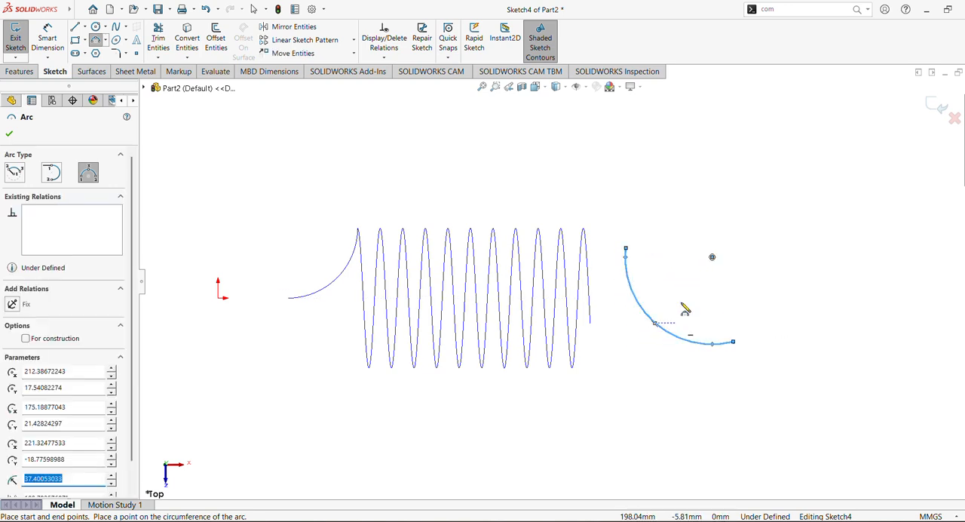
click(10, 134)
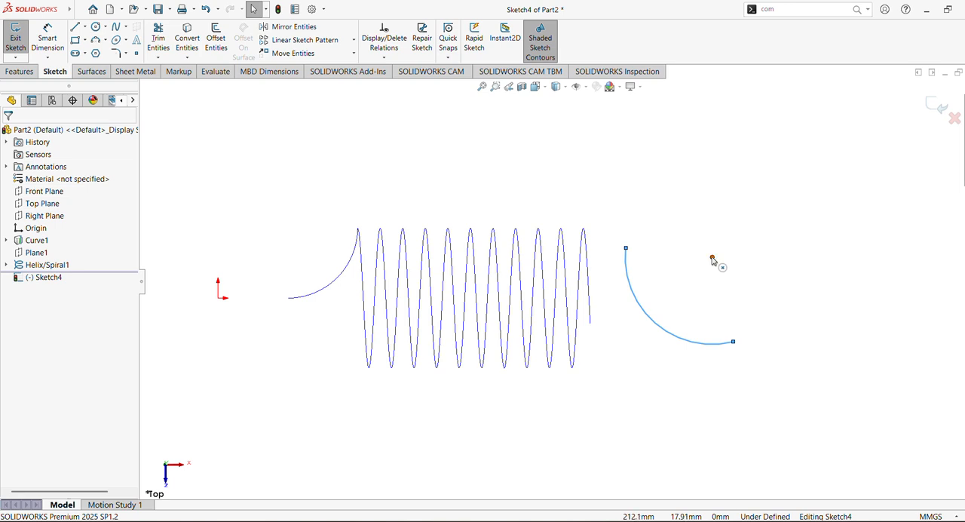
Constrain the arc's centre horizontal to its endpoint nearest the helix and vertical to its other endpoint
click(712, 257)
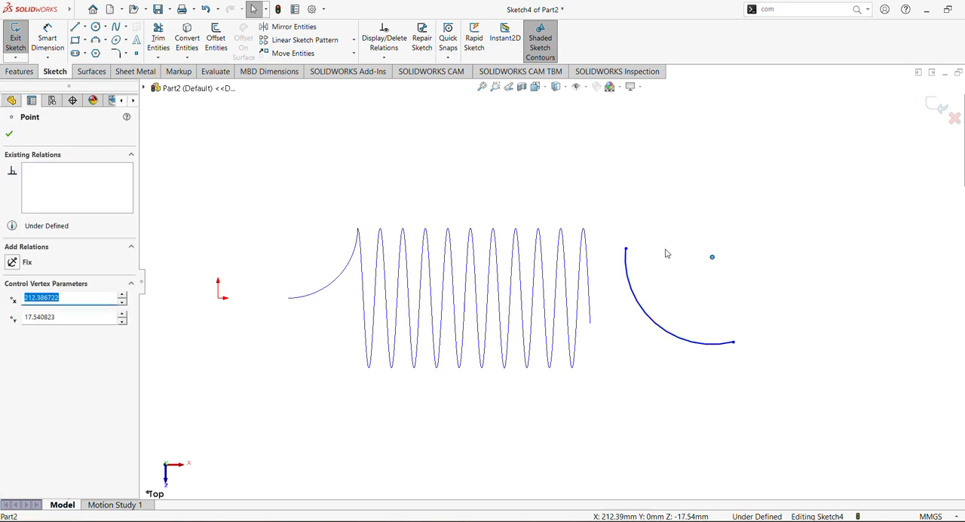
ctrl+click(626, 249)
click(656, 208)
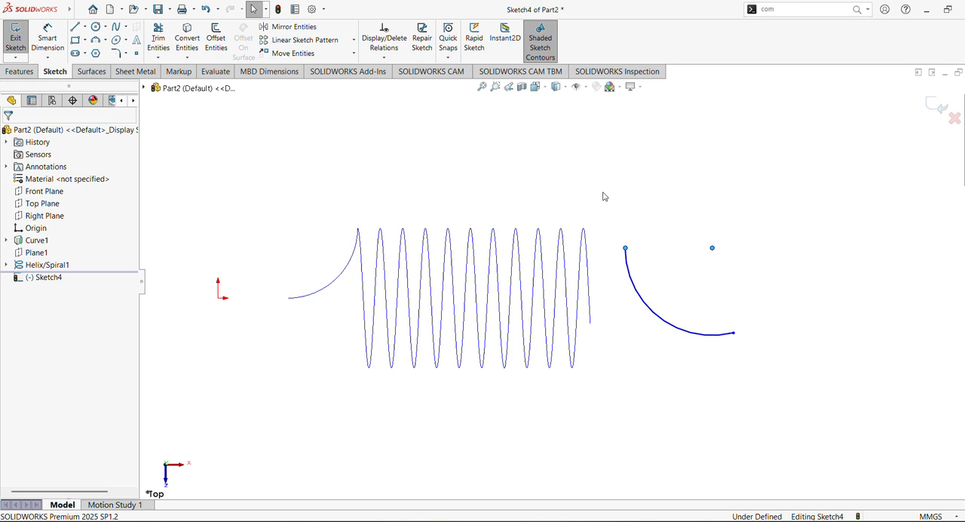
click(710, 249)
ctrl+click(733, 333)
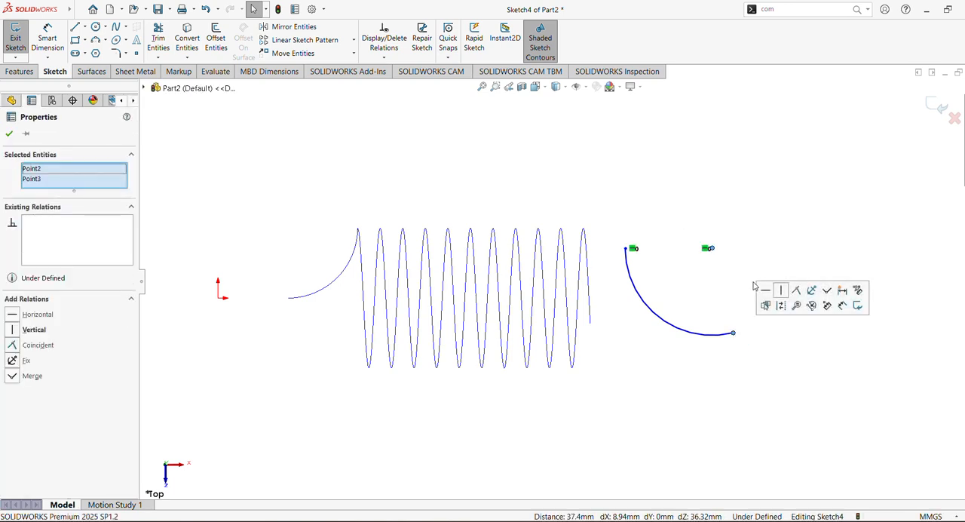
click(770, 289)
click(640, 194)
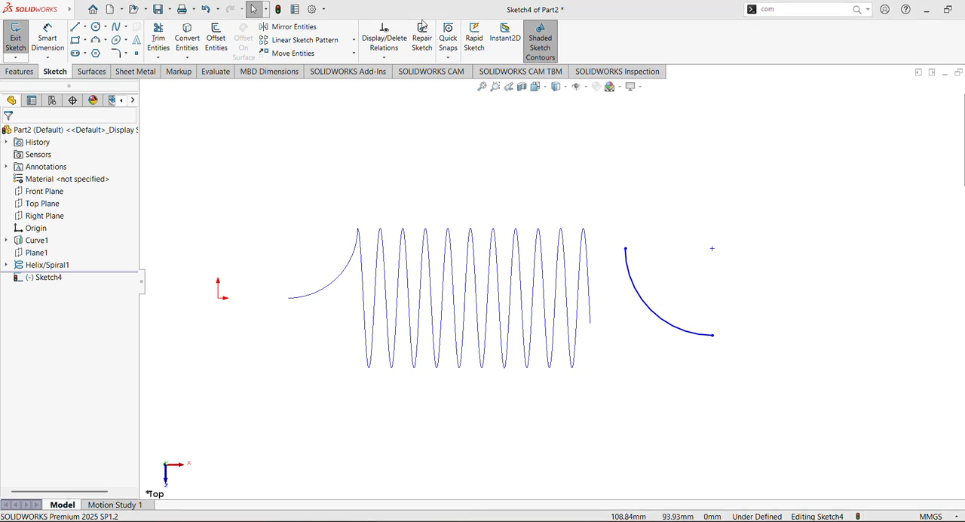
Dimension the arc's radius and set it to 30 mm
click(47, 39)
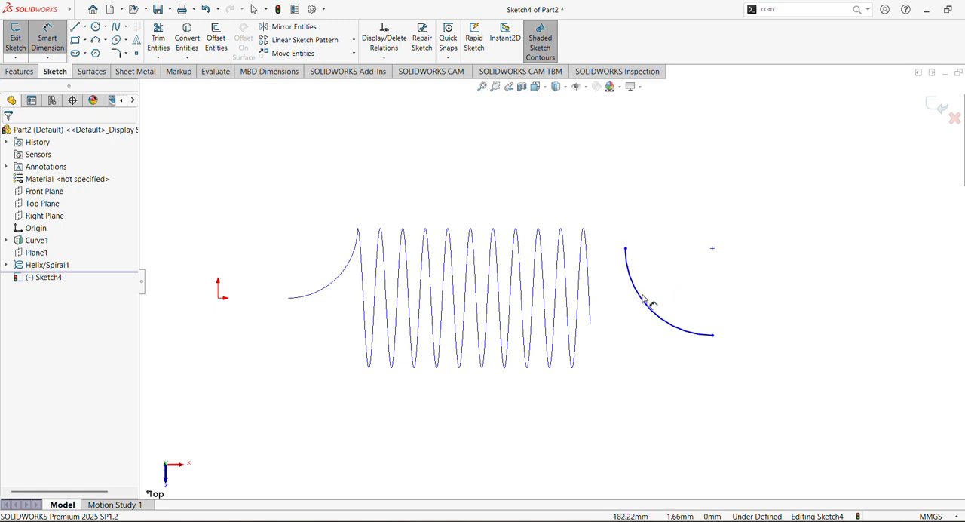
click(642, 300)
click(694, 268)
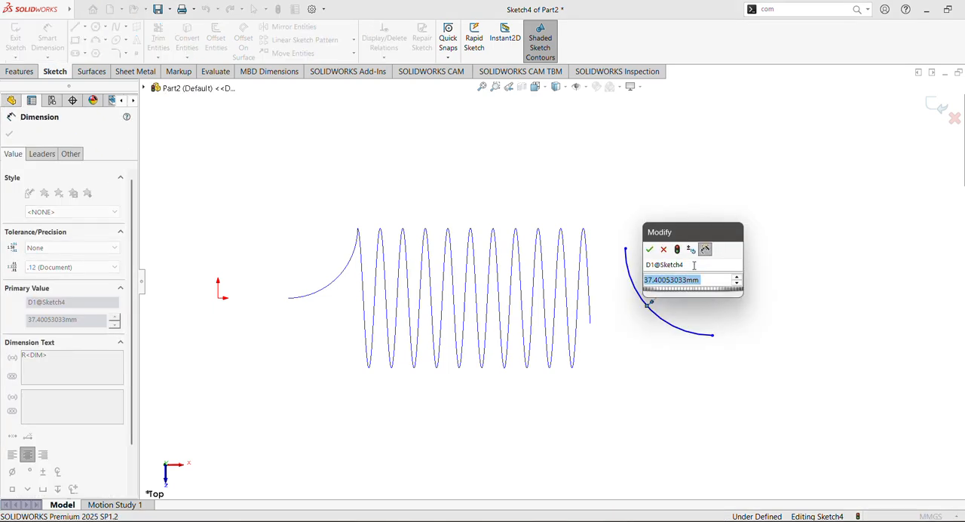
text(30)
key(Return)
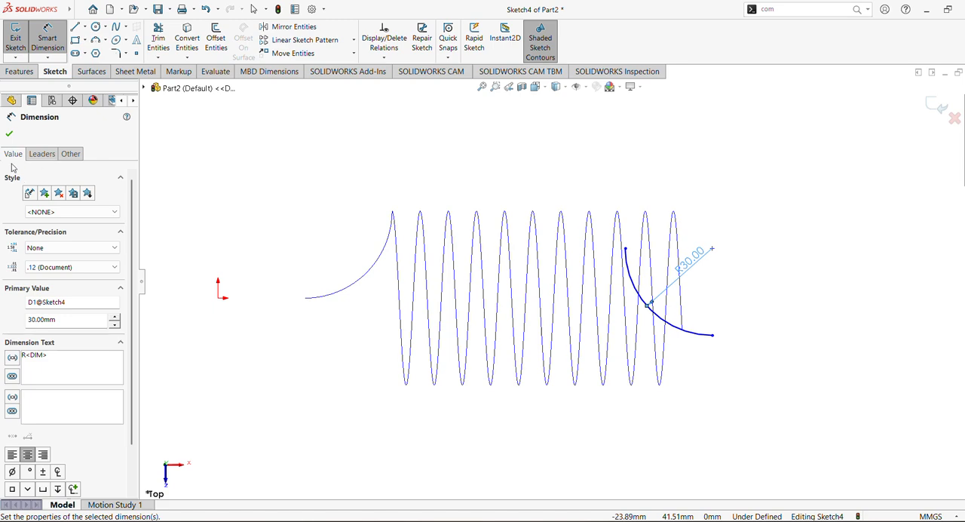
Dimension the horizontal distance from the origin to the arc's centre and set it to 187 mm
click(218, 297)
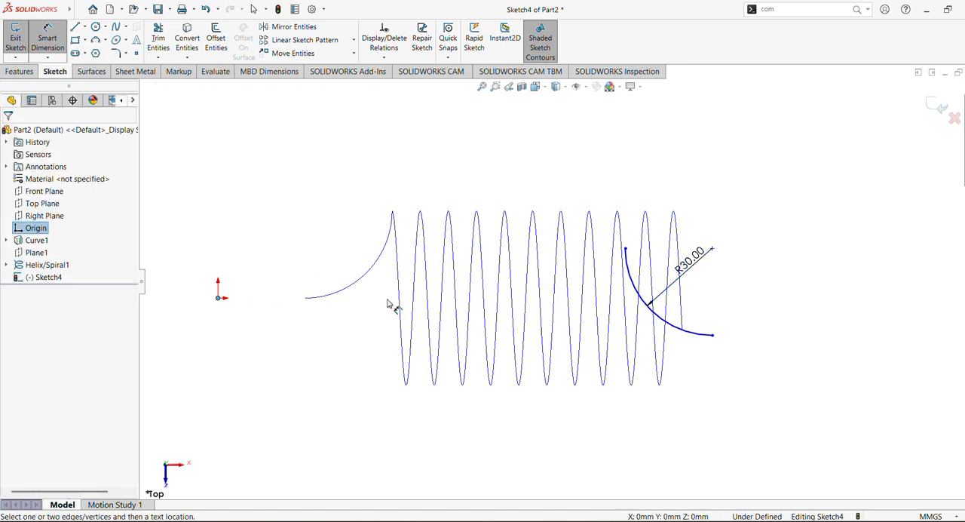
click(712, 249)
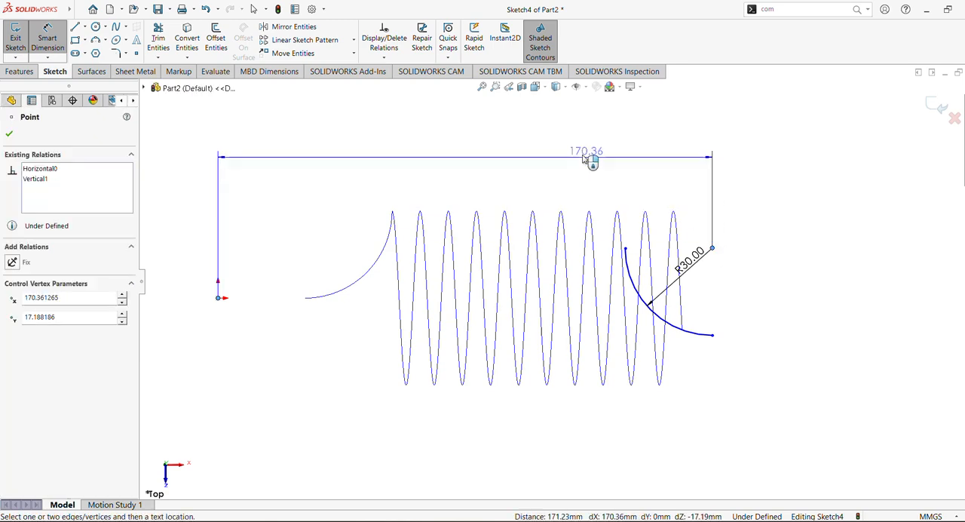
click(507, 149)
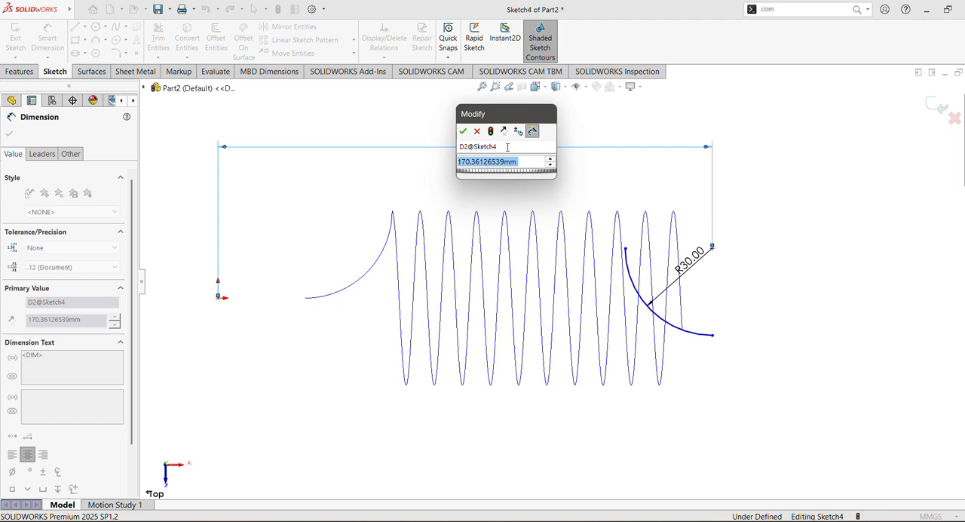
text(187)
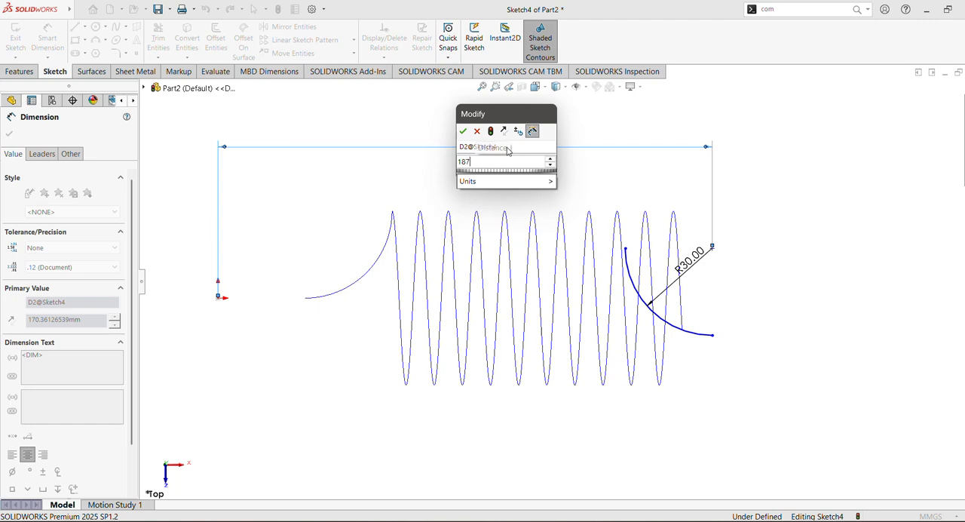
key(Return)
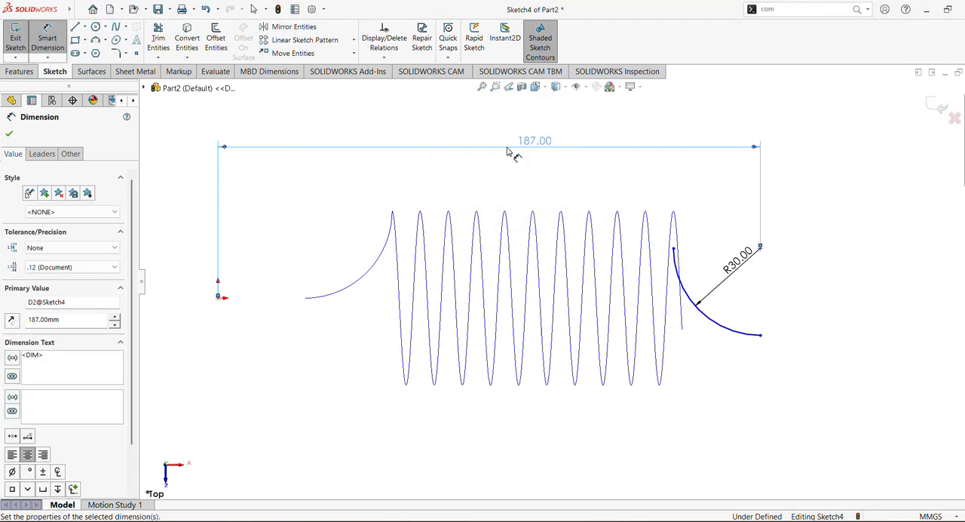
Change the horizontal distance between the origin and the arc's centre to 190 mm
click(114, 318)
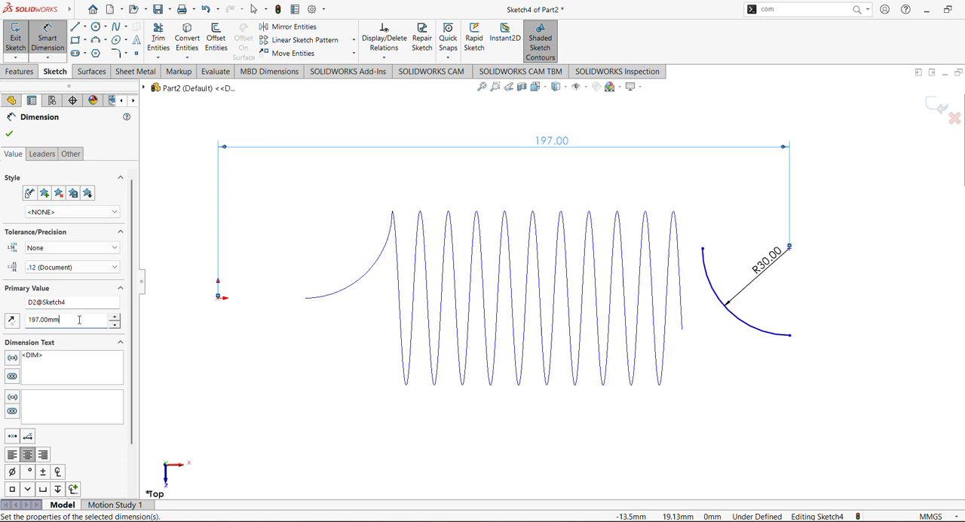
drag(79, 320, 1, 312)
text(190)
key(Return)
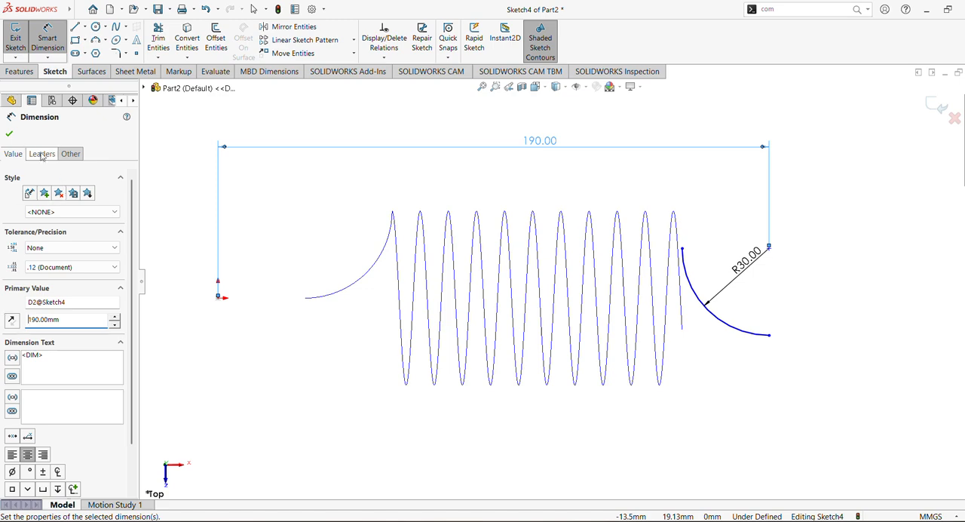
key(Escape)
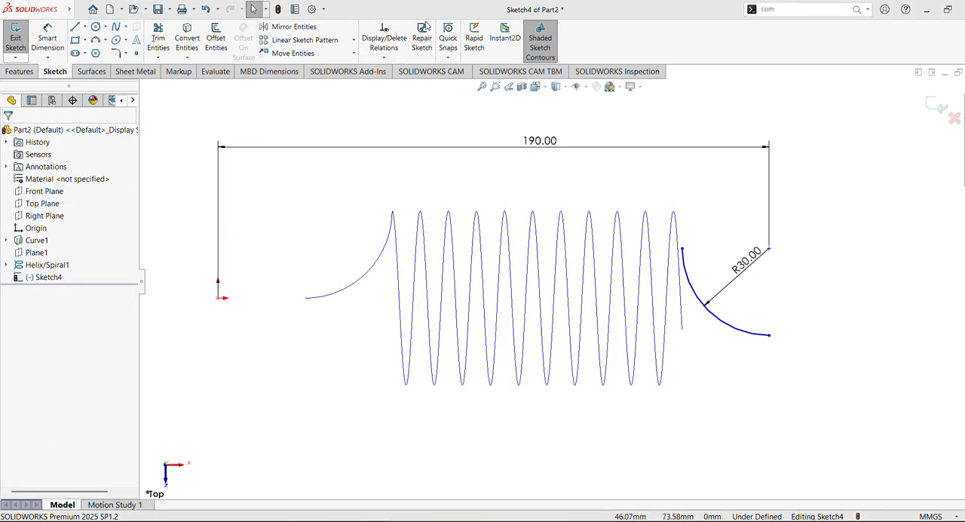
Add a horizontal relation between the origin and the arc's endpoint farthest from the helix
click(769, 335)
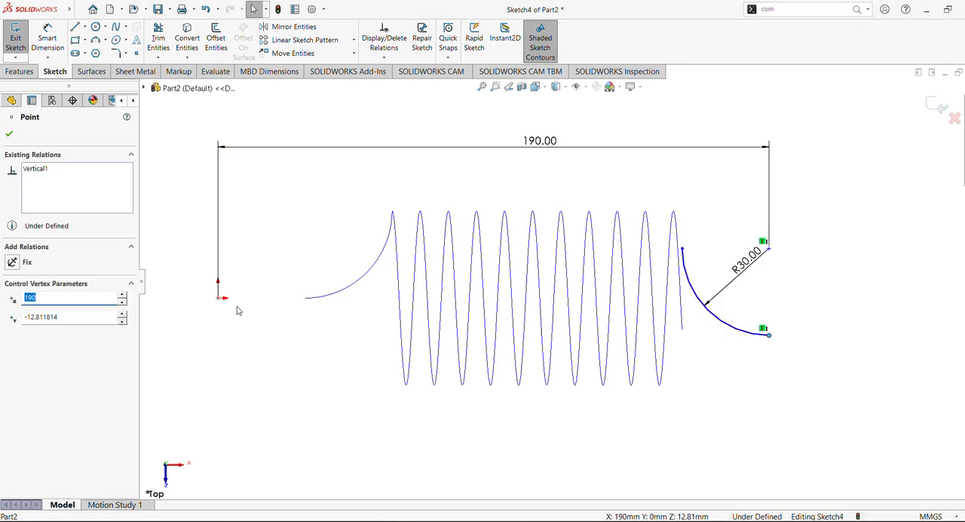
ctrl+click(219, 298)
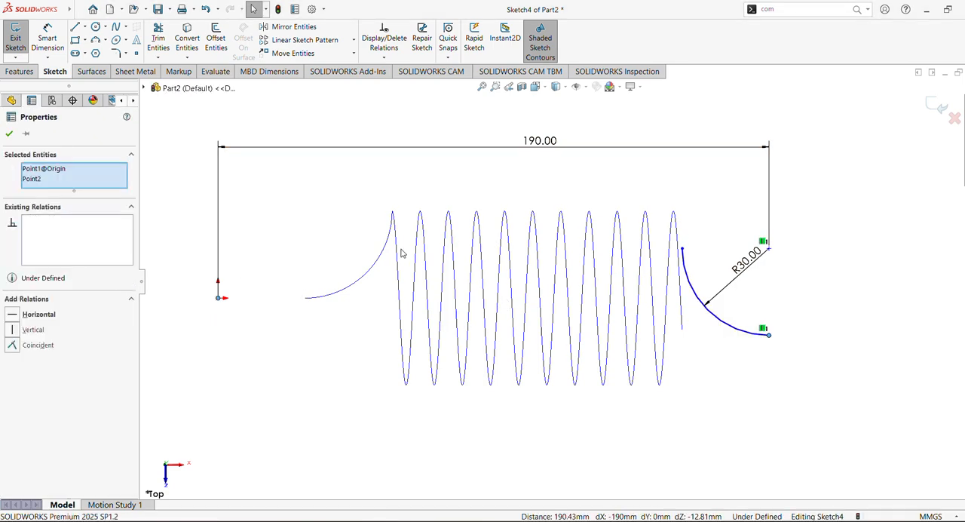
click(15, 316)
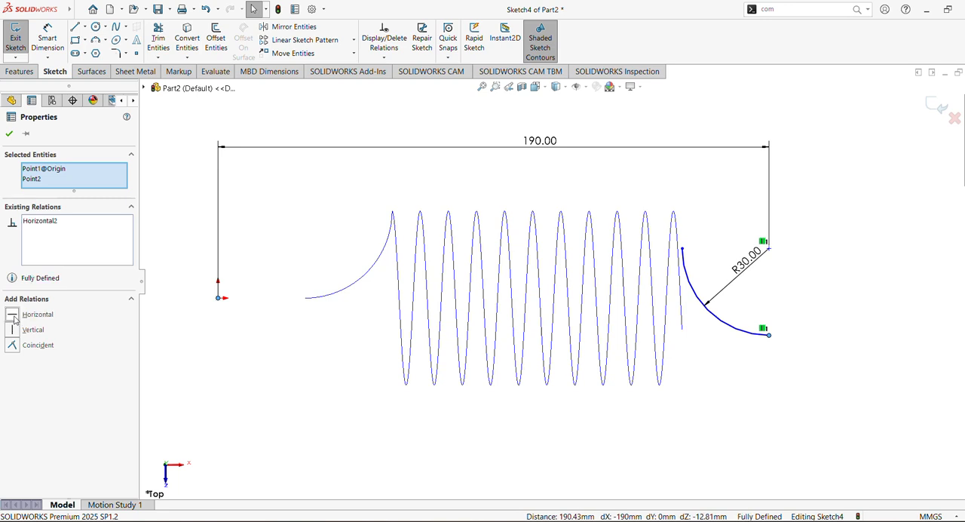
click(9, 136)
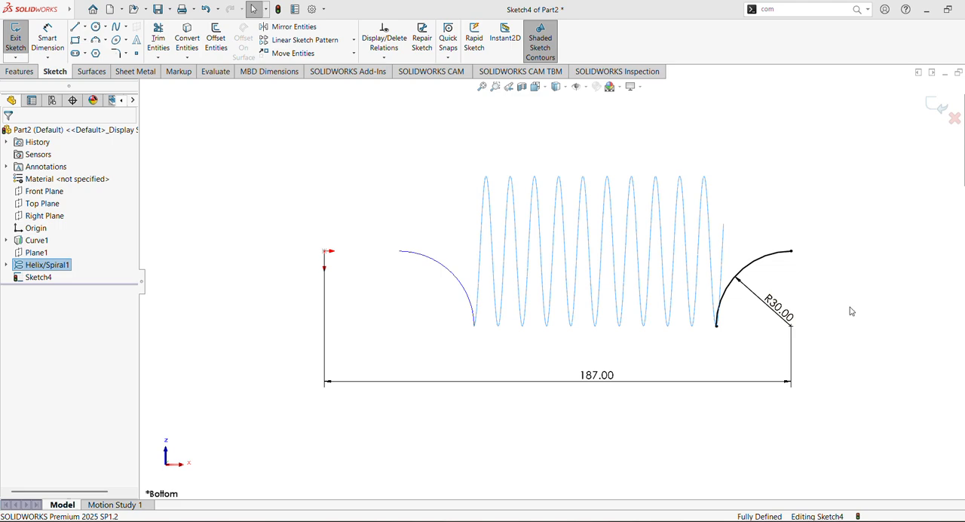
click(852, 310)
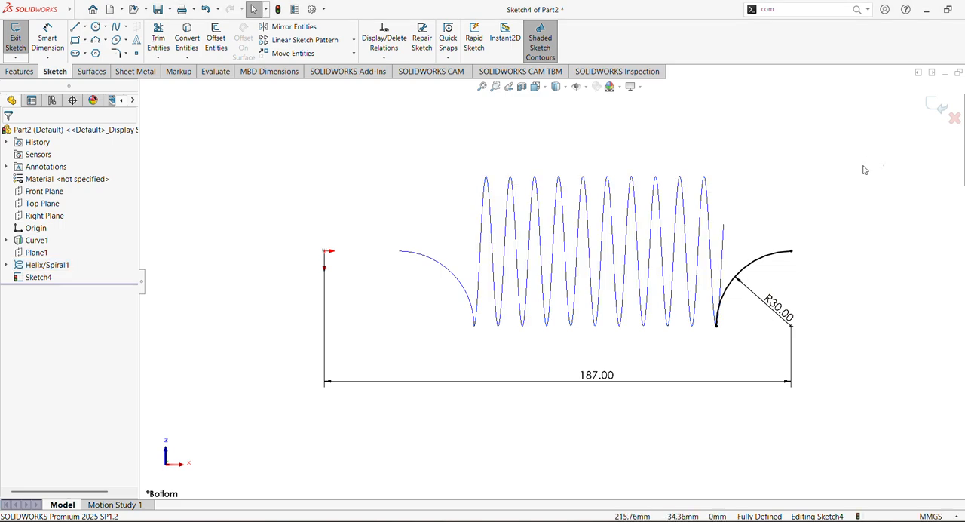
Finish the second end's arc sketch and start a new sketch on the Right Plane
click(941, 108)
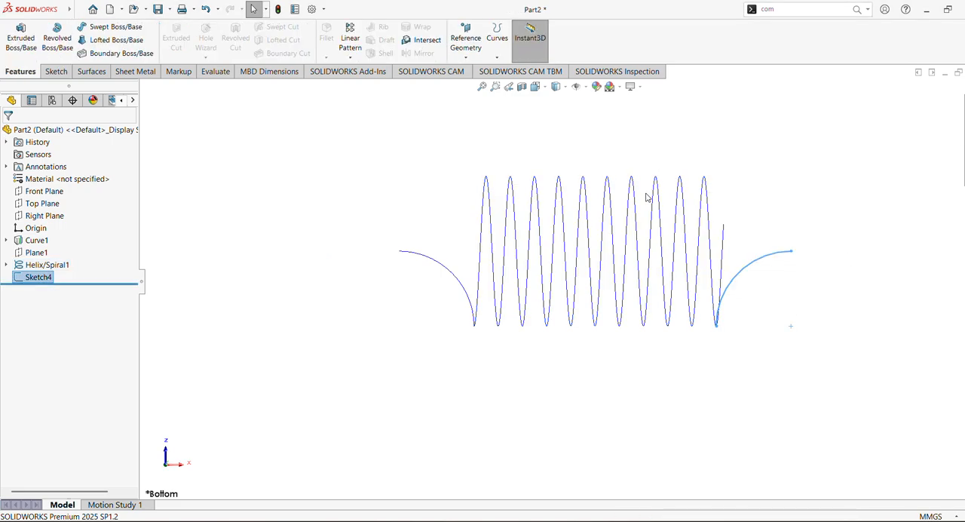
click(48, 218)
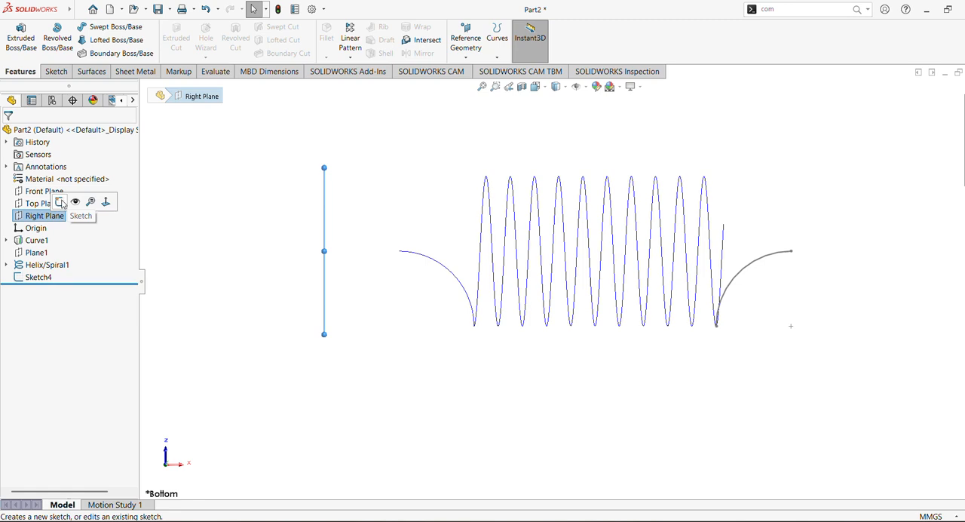
right_click(42, 216)
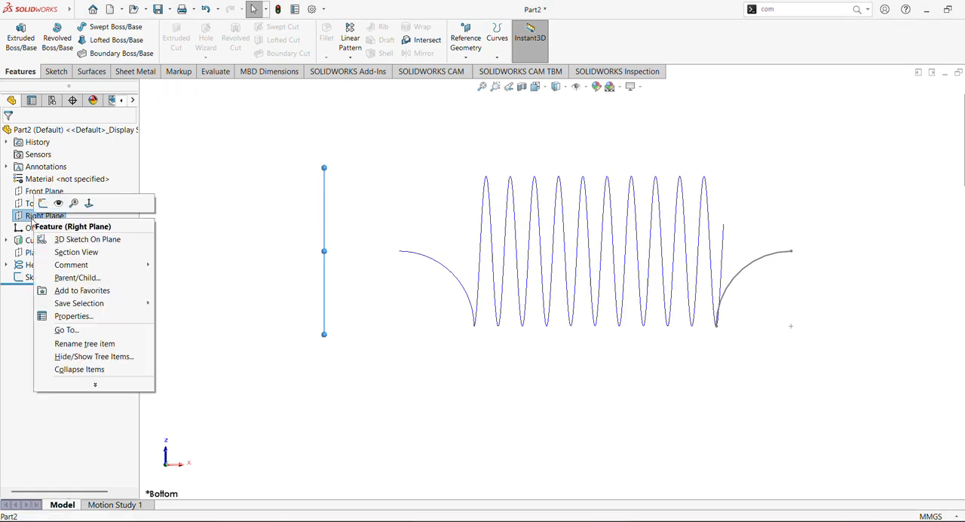
click(43, 204)
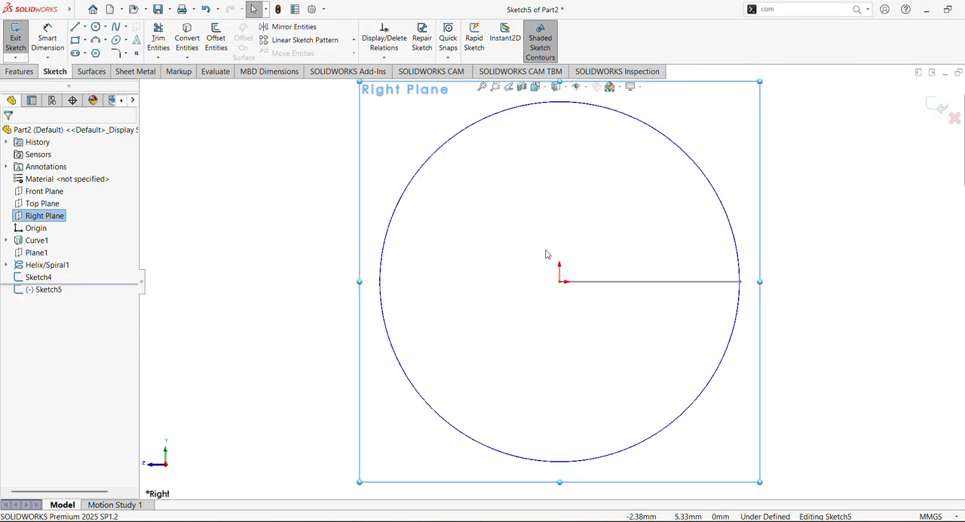
scroll(574, 249, up, 5)
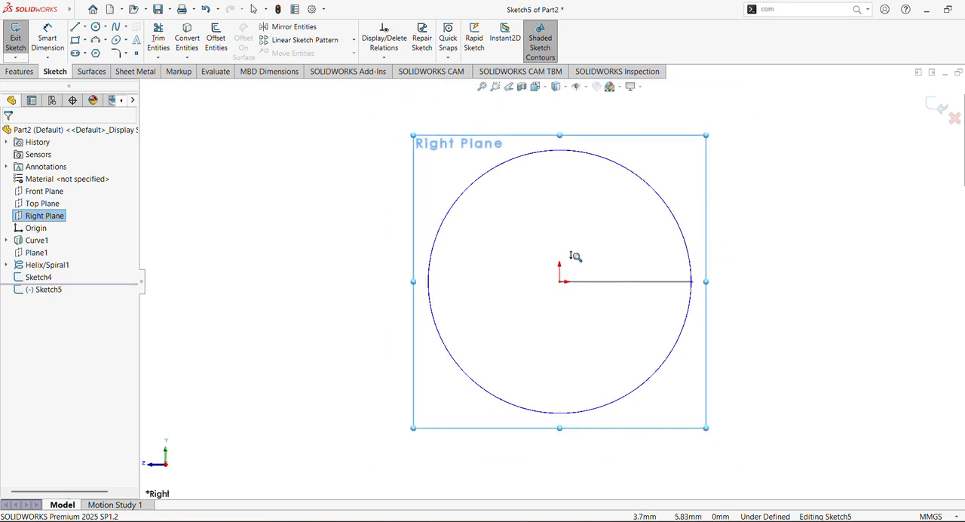
Sketch a three-point arc of about 19 mm radius beside the helix circle, bulging toward the circle
click(95, 39)
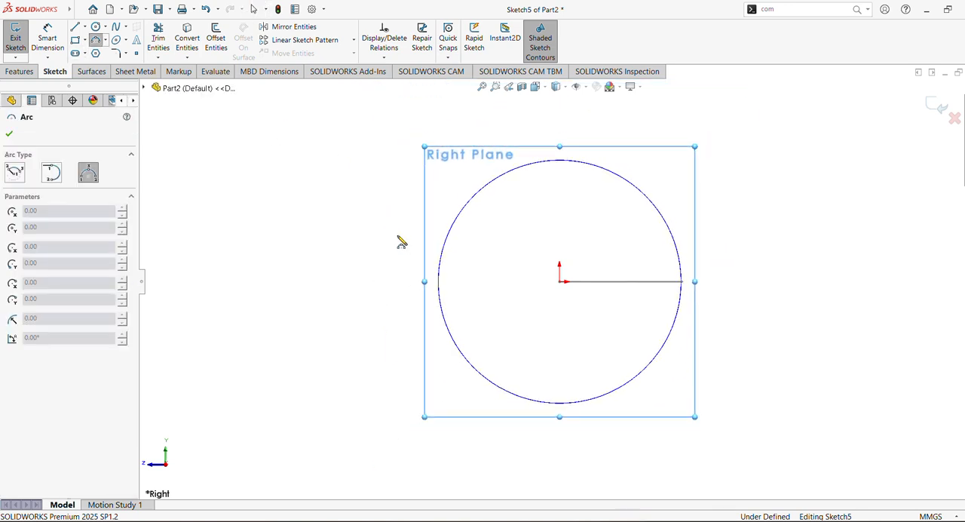
click(381, 210)
click(327, 333)
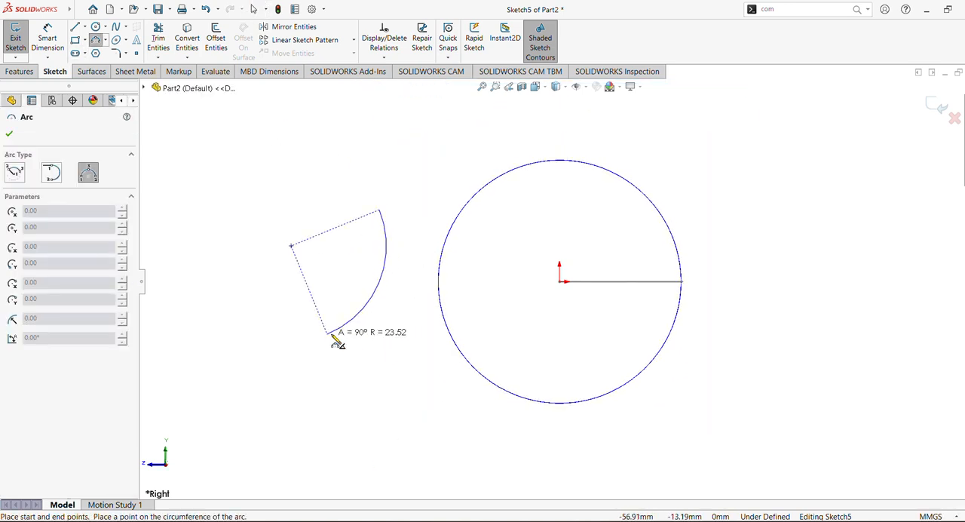
click(390, 303)
click(10, 134)
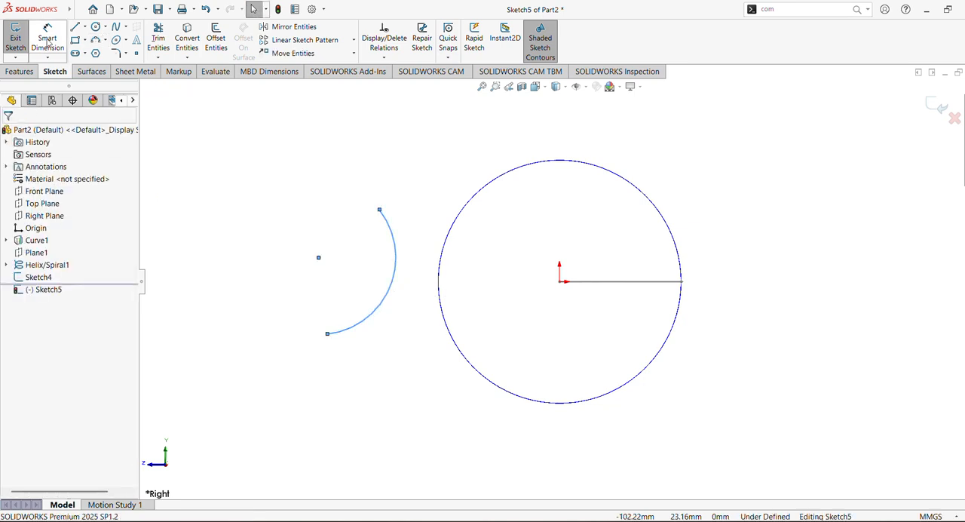
Add a horizontal relation between the arc's upper endpoint and centre, and a vertical relation between its lower endpoint and centre
click(380, 211)
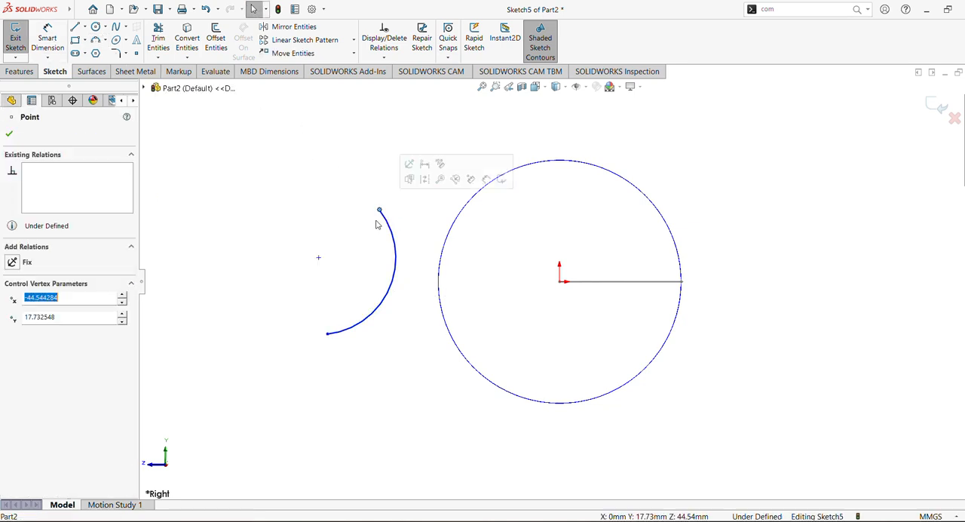
ctrl+click(319, 258)
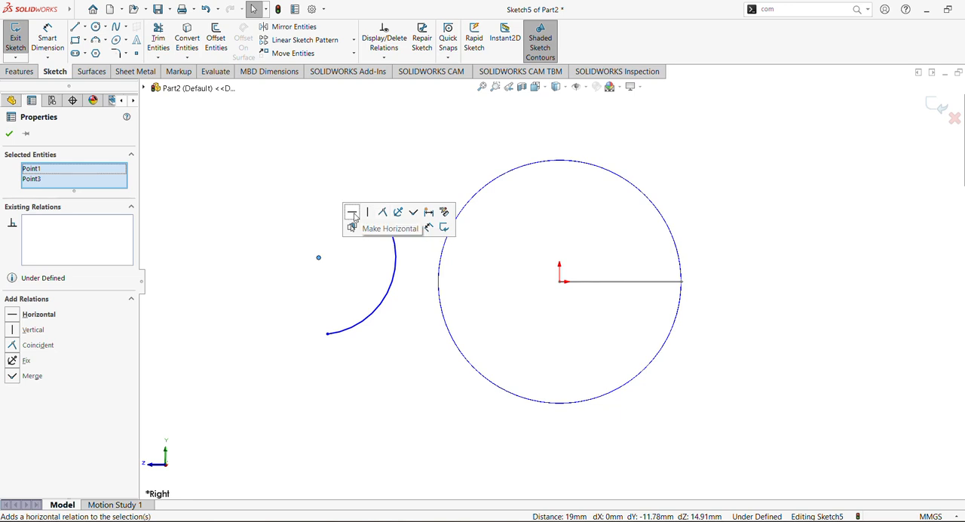
click(355, 216)
click(269, 233)
click(319, 258)
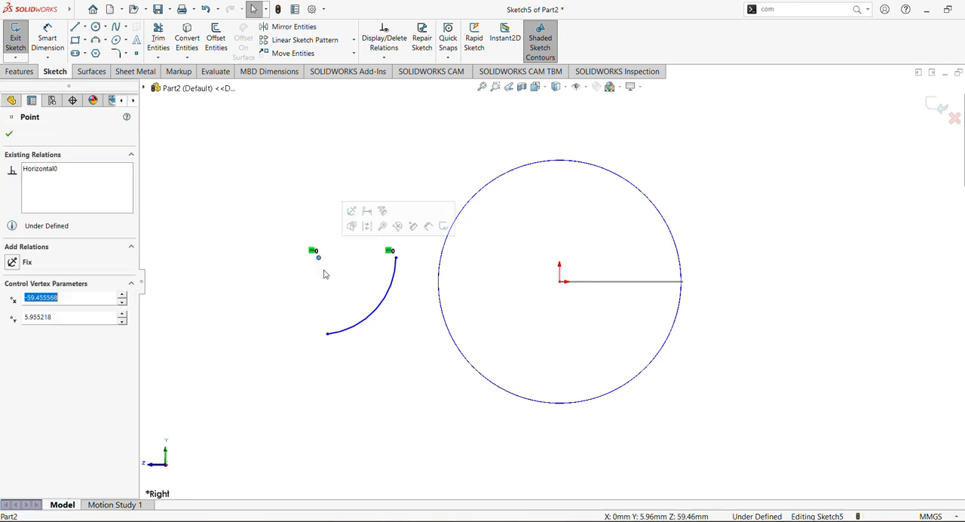
ctrl+click(329, 339)
click(393, 289)
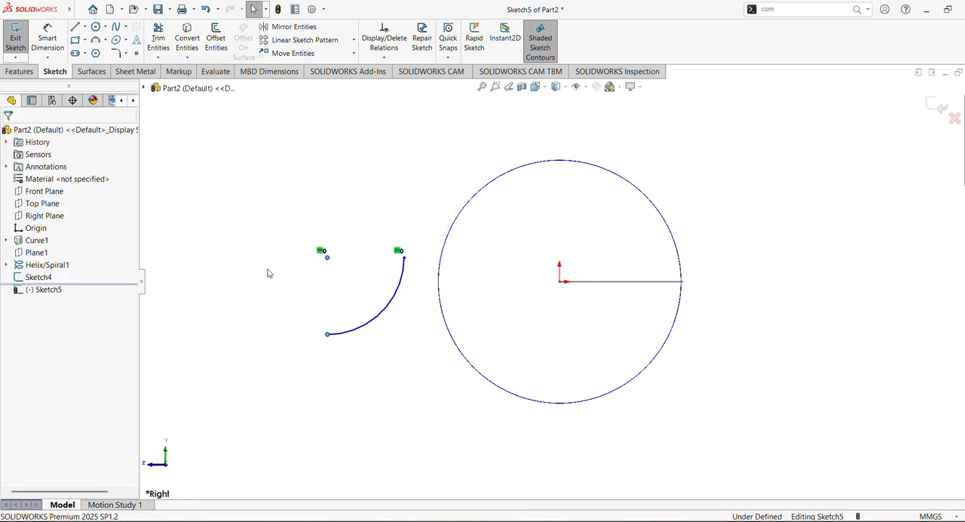
Dimension the arc's radius on the Right Plane sketch and set it to 30 mm
click(47, 39)
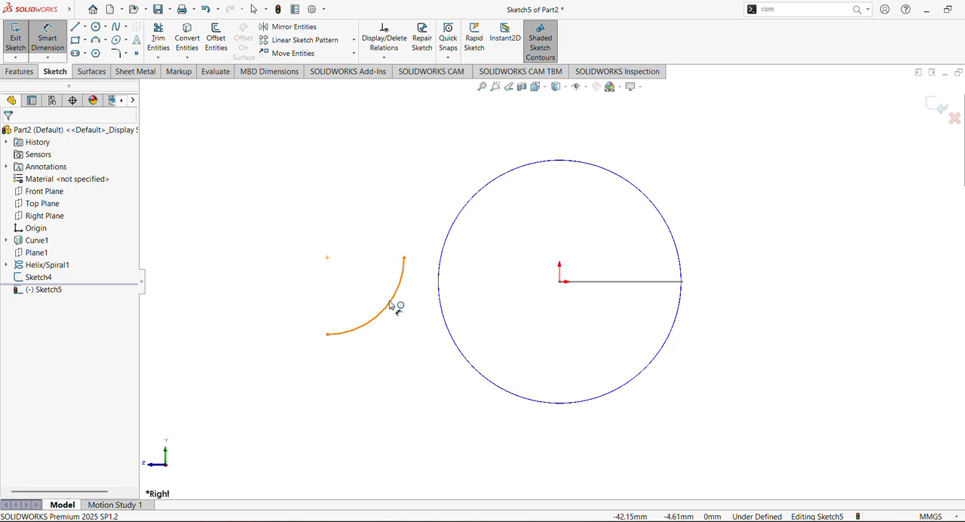
click(391, 305)
click(389, 301)
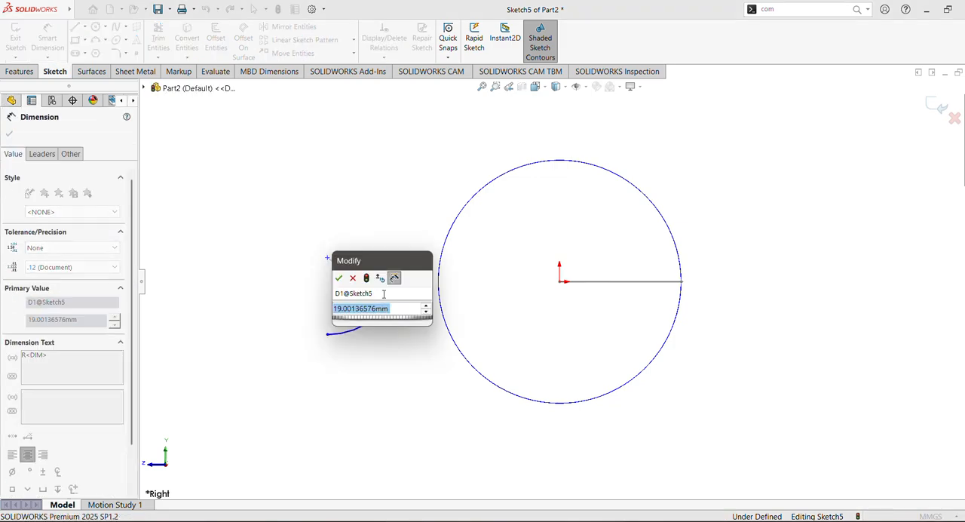
text(30)
key(Return)
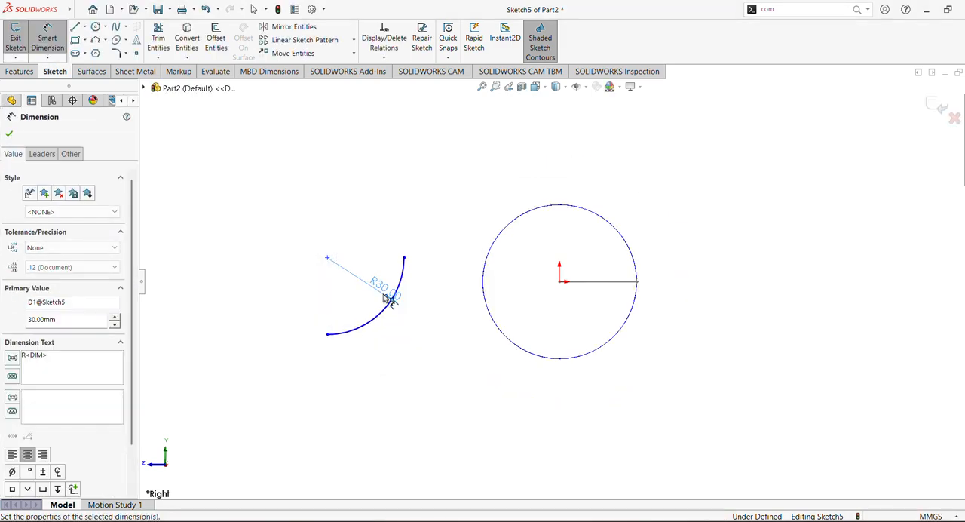
click(9, 135)
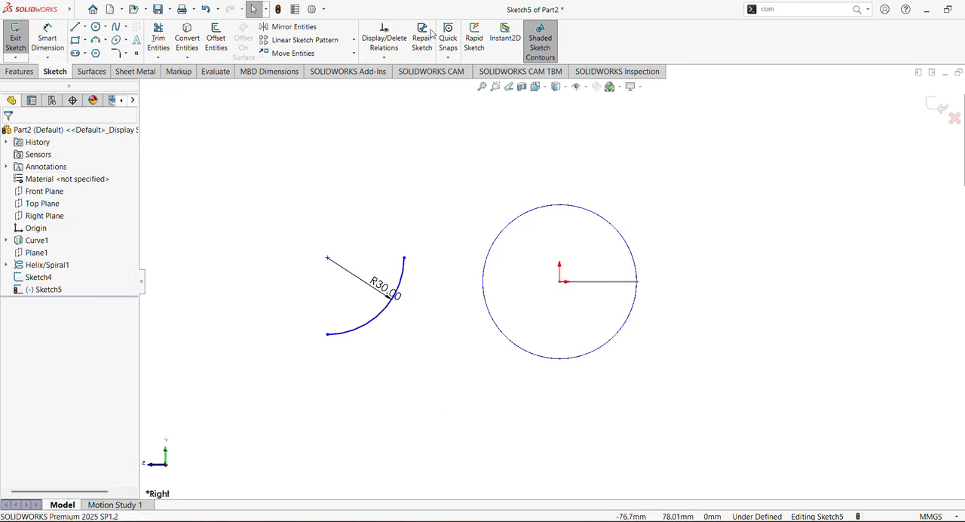
Make the arc's centre coincident with the origin and finish the sketch
click(328, 259)
ctrl+click(560, 283)
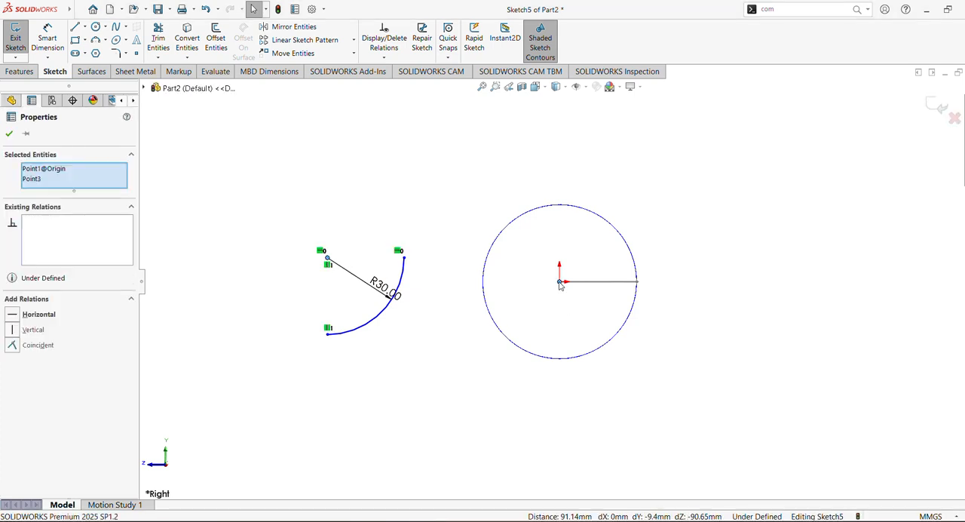
click(621, 236)
click(458, 178)
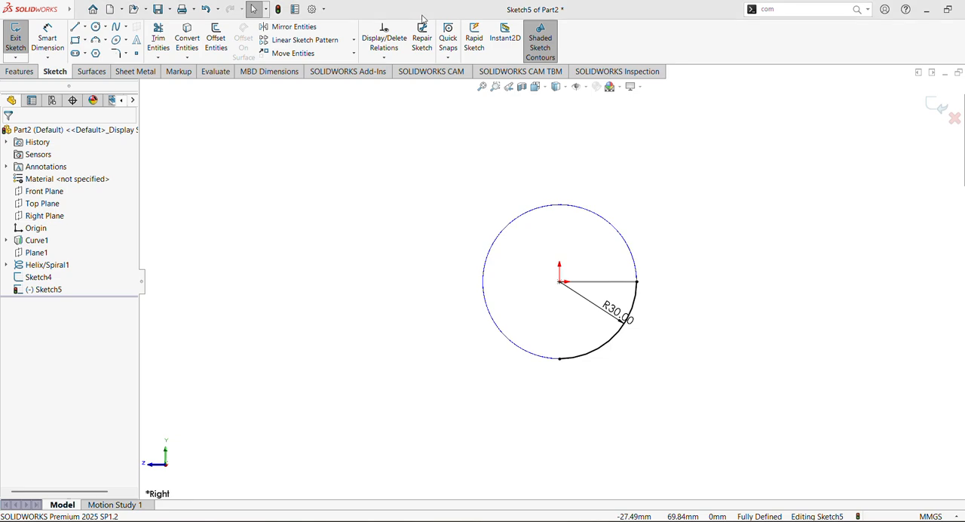
click(941, 108)
Create a sketch-on-sketch projected curve from Sketch5 and Sketch4 at the helix's second end
middle_drag(706, 171, 666, 170)
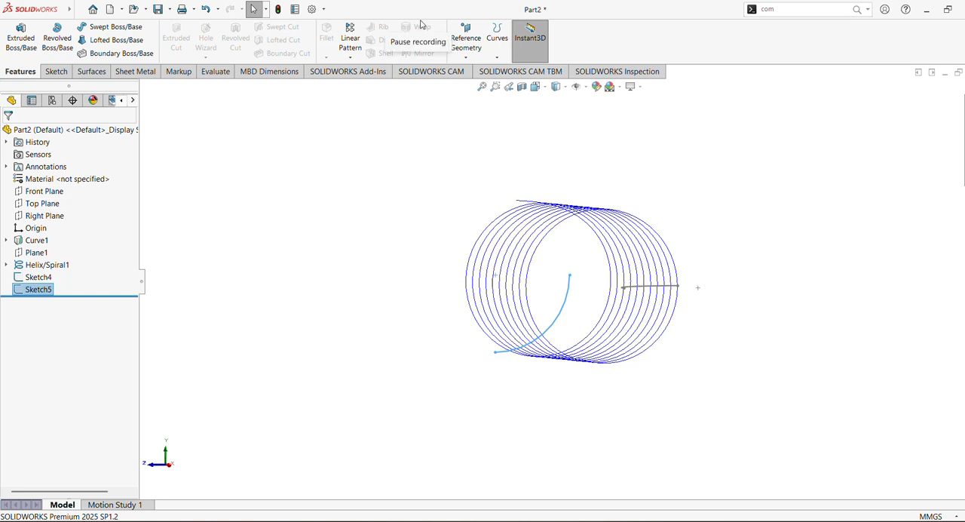
click(498, 59)
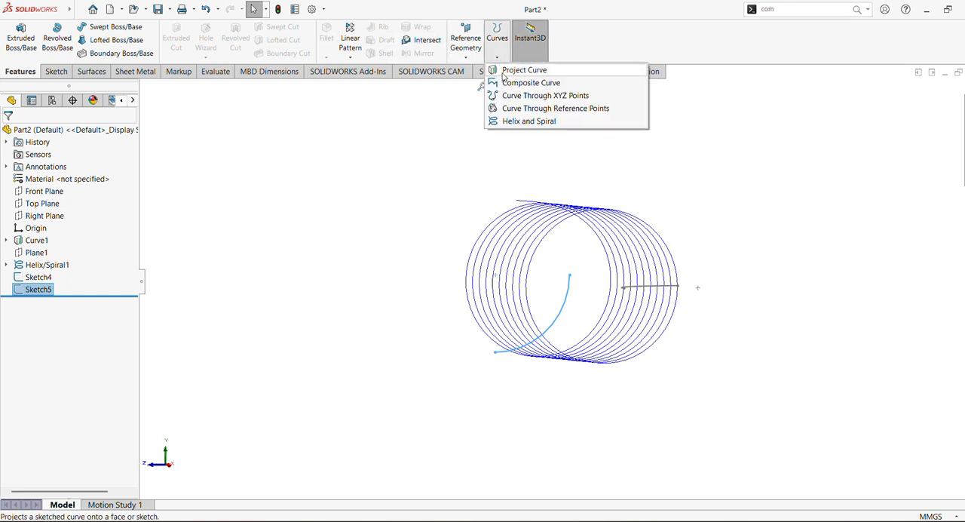
click(520, 69)
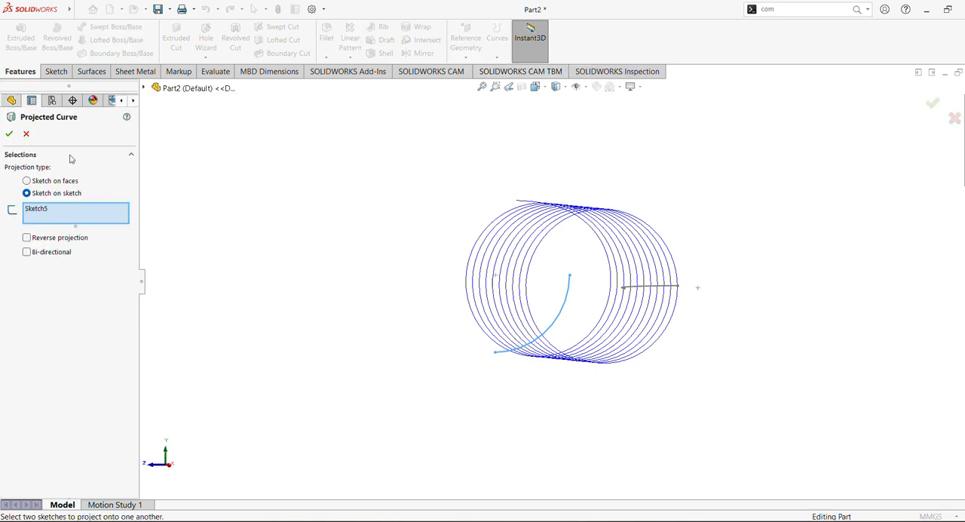
middle_drag(362, 239, 391, 244)
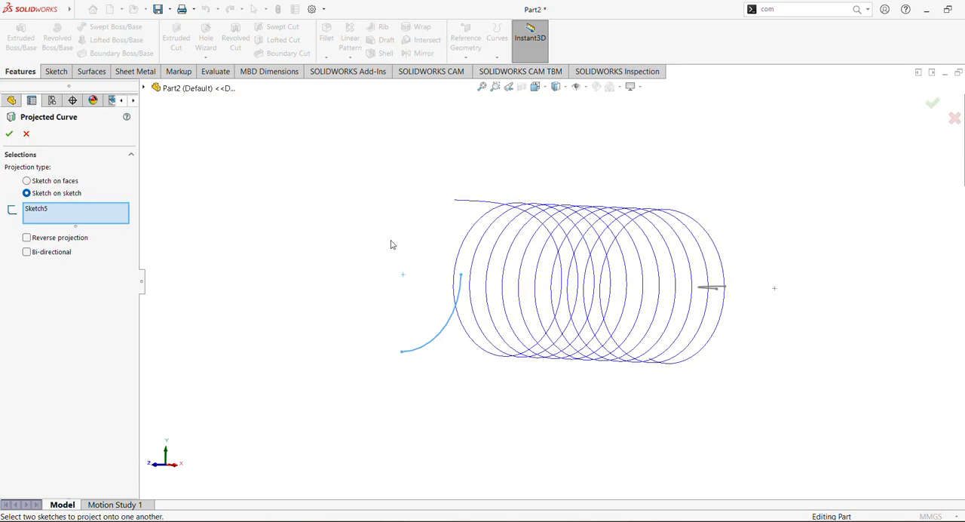
click(52, 213)
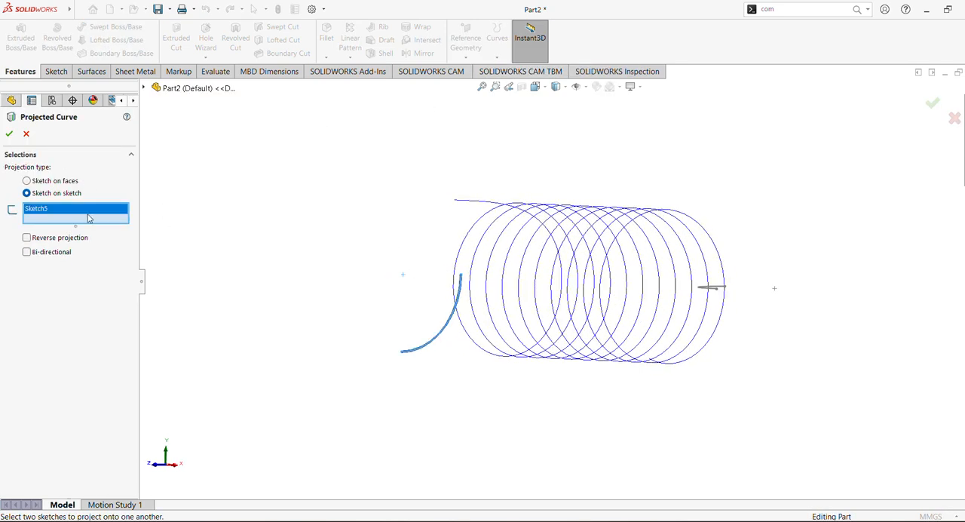
middle_drag(411, 253, 439, 281)
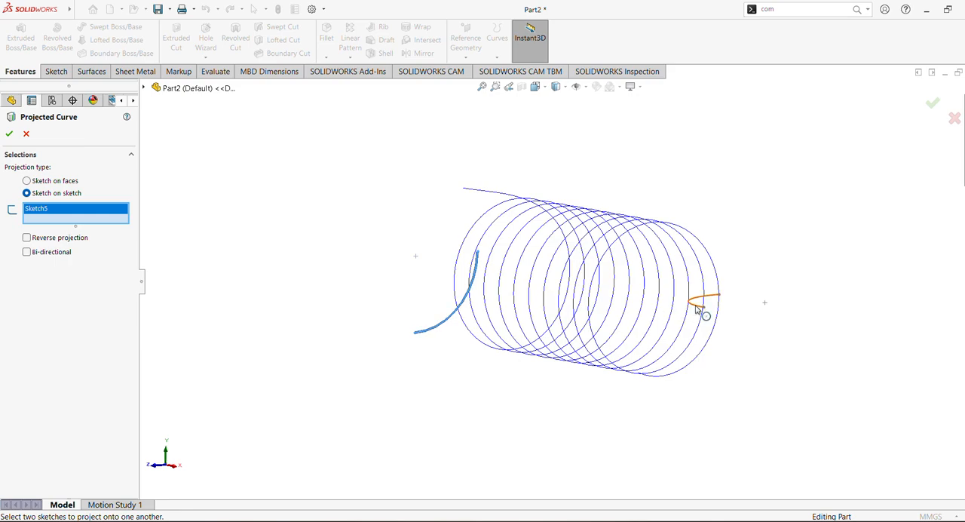
click(696, 305)
mouse_move(440, 270)
middle_down()
mouse_move(478, 156)
mouse_move(338, 125)
mouse_move(539, 224)
mouse_move(492, 292)
middle_up()
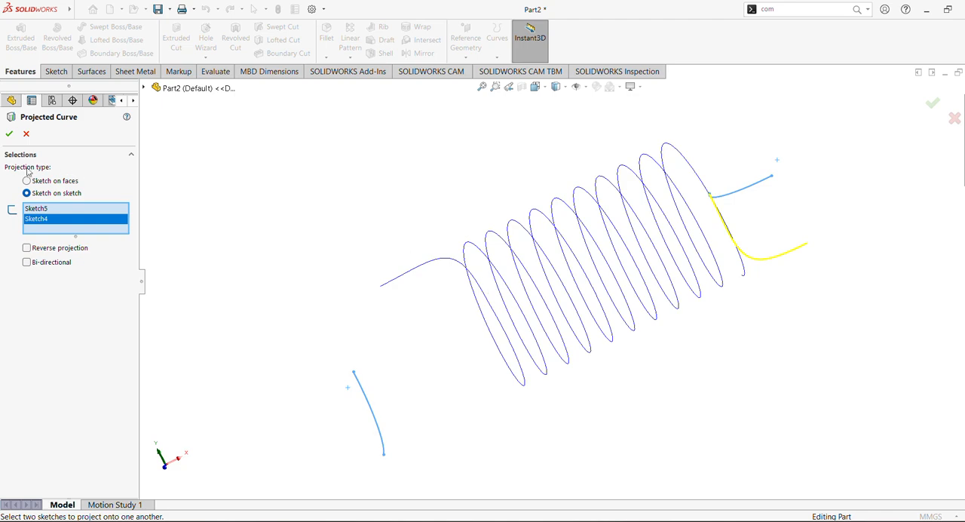
click(9, 135)
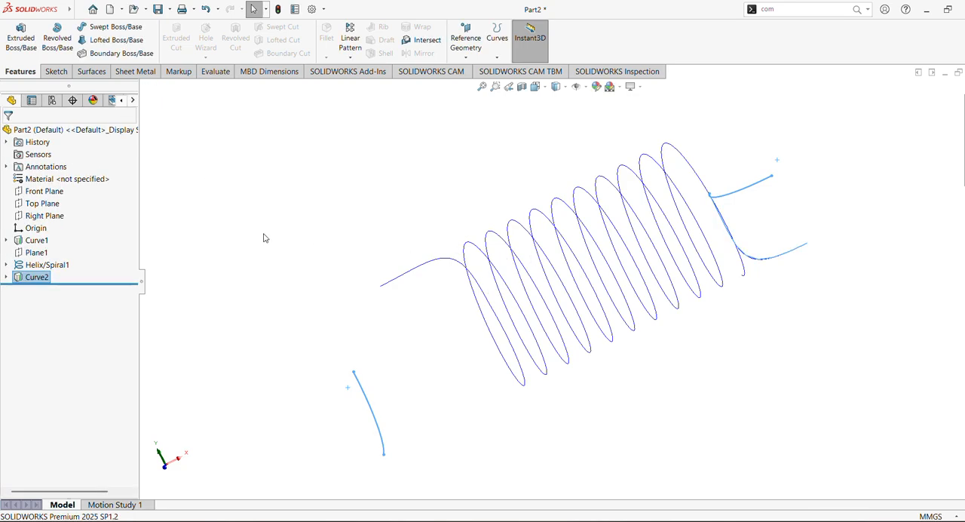
Reopen the second projected curve's definition and examine how the curve meets the end of the helix
click(304, 231)
middle_drag(303, 231, 362, 261)
click(21, 281)
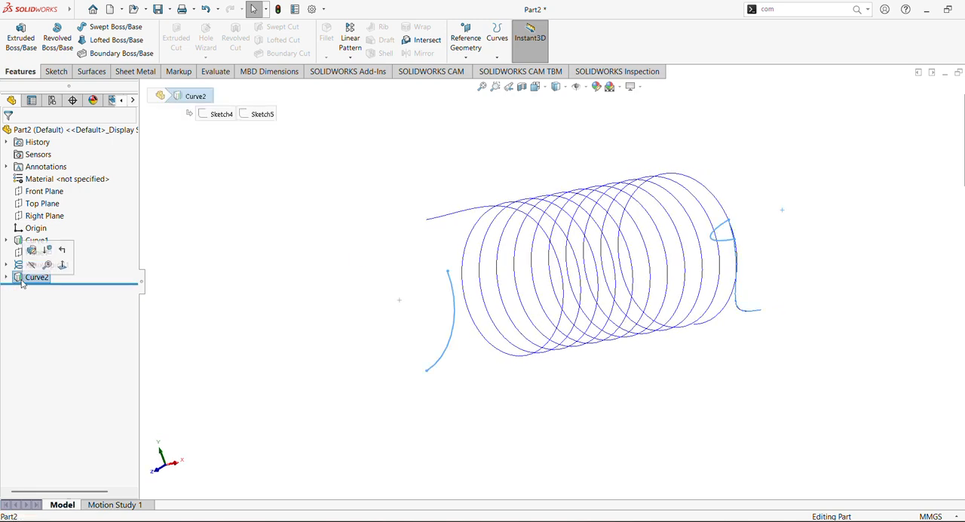
click(31, 250)
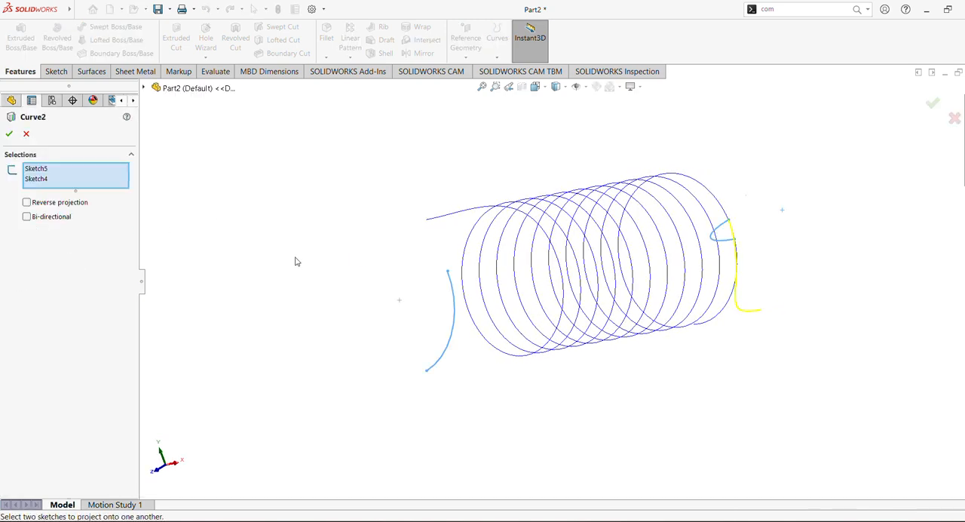
middle_drag(296, 261, 339, 257)
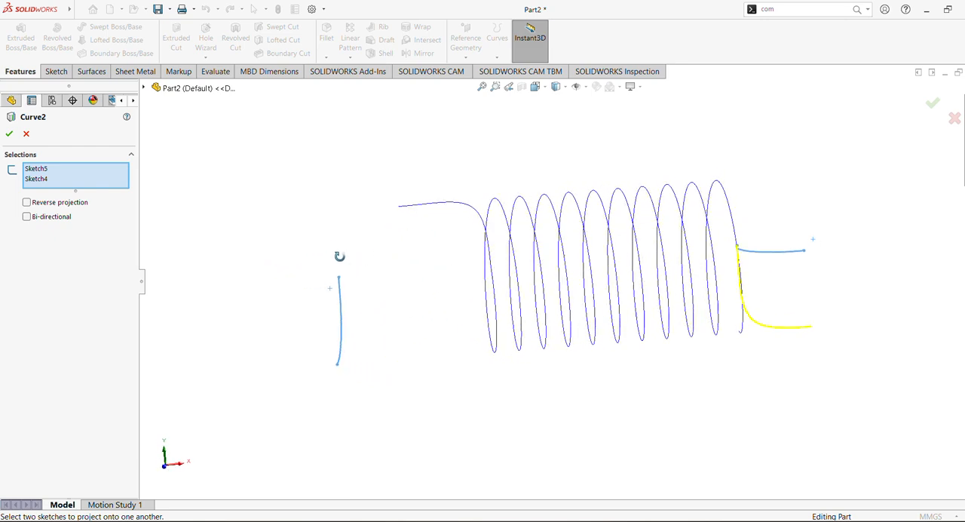
click(10, 135)
middle_drag(398, 271, 382, 260)
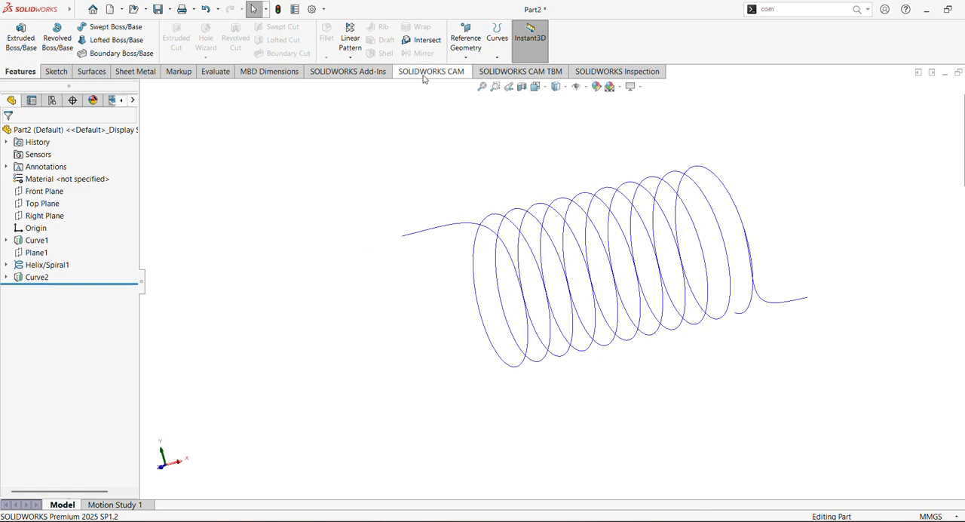
Start a sketch on the Front Plane with a centerline about 49 mm straight down from the origin, continued horizontally past the spring's far end
click(53, 191)
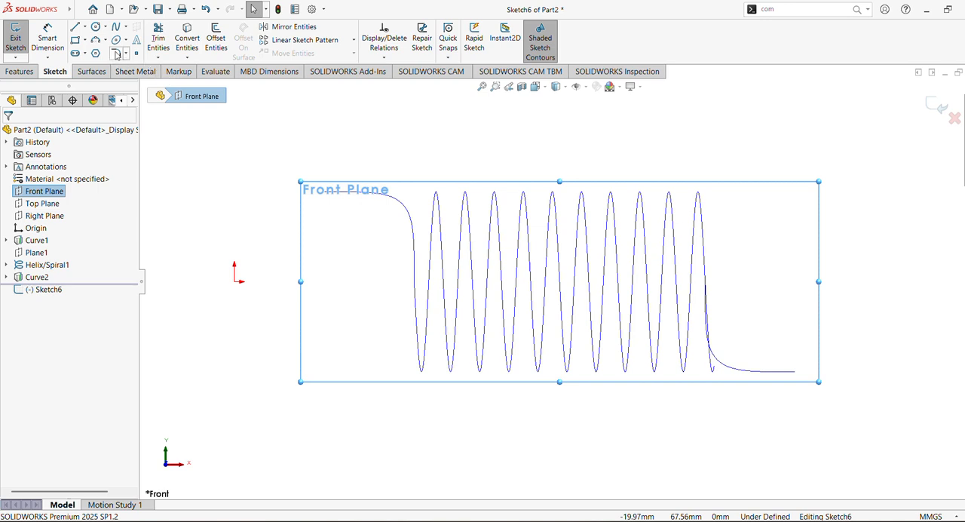
click(84, 27)
click(94, 53)
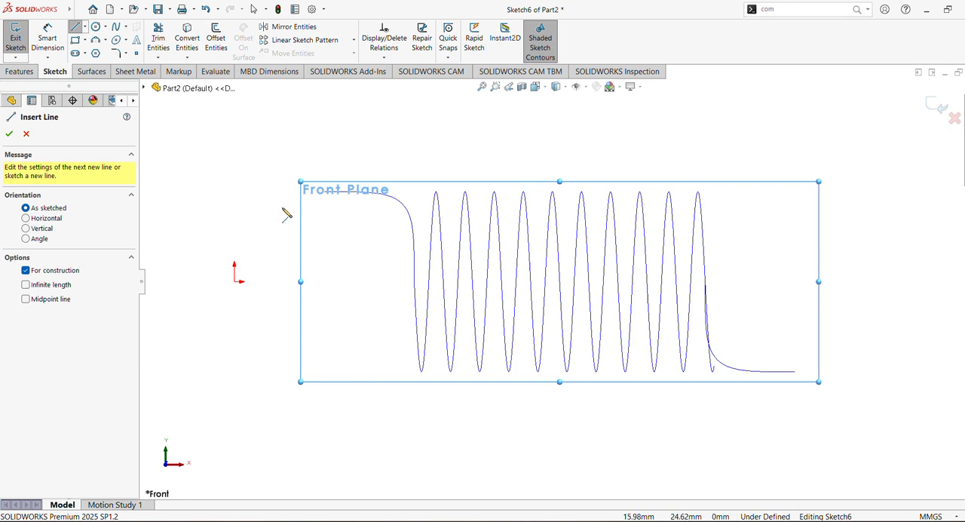
click(234, 280)
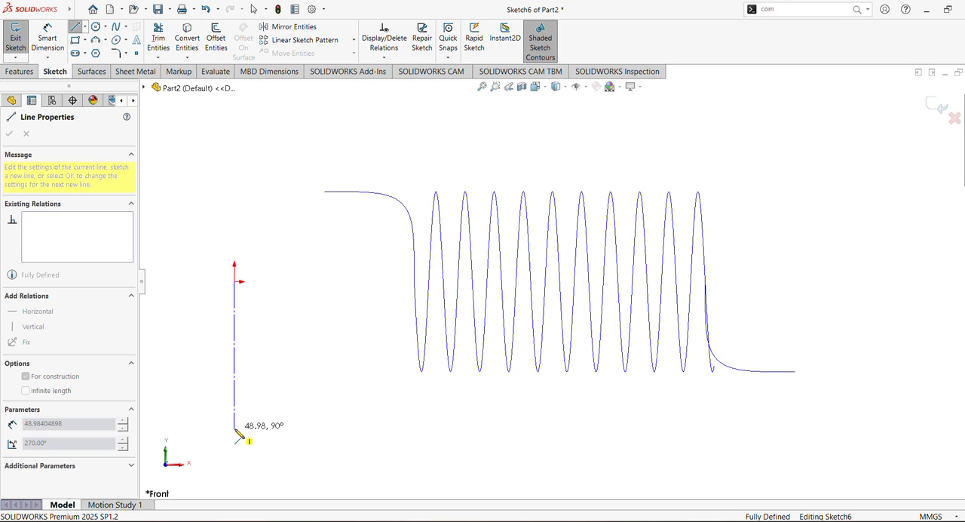
click(234, 429)
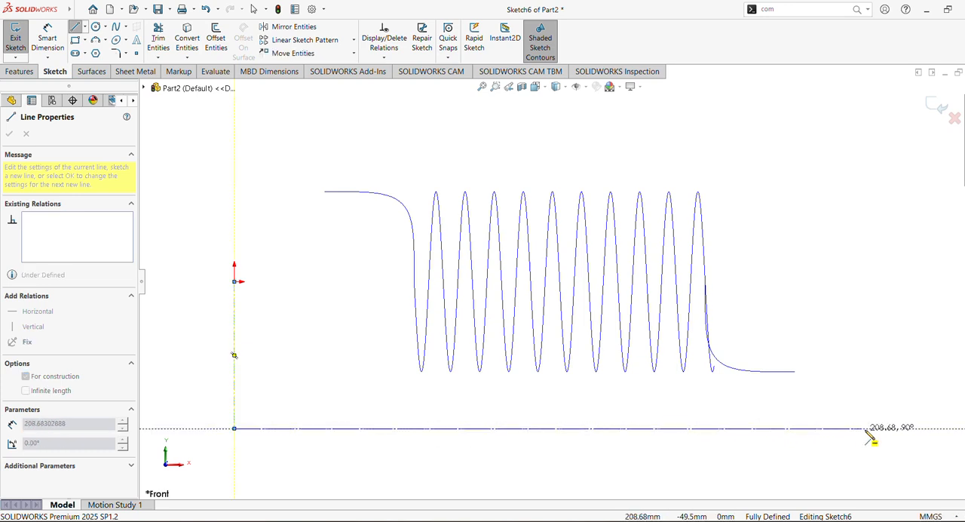
click(920, 429)
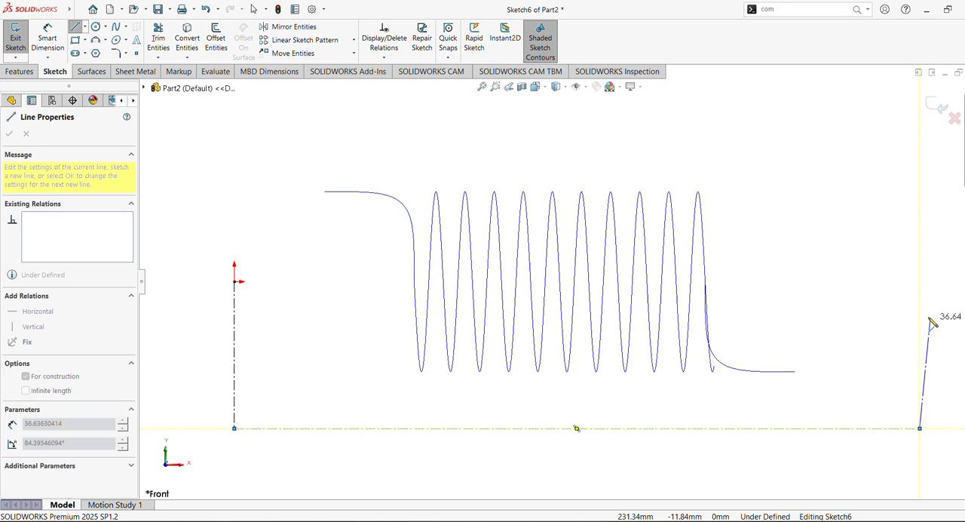
key(Escape)
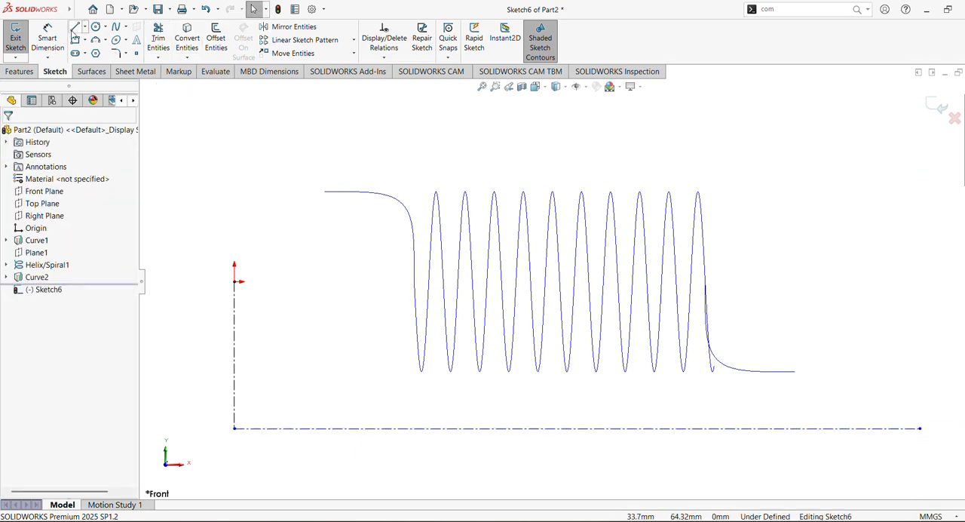
Draw a vertical construction line about 91 mm tall up from the horizontal centerline, a little short of its far end
click(75, 29)
click(27, 271)
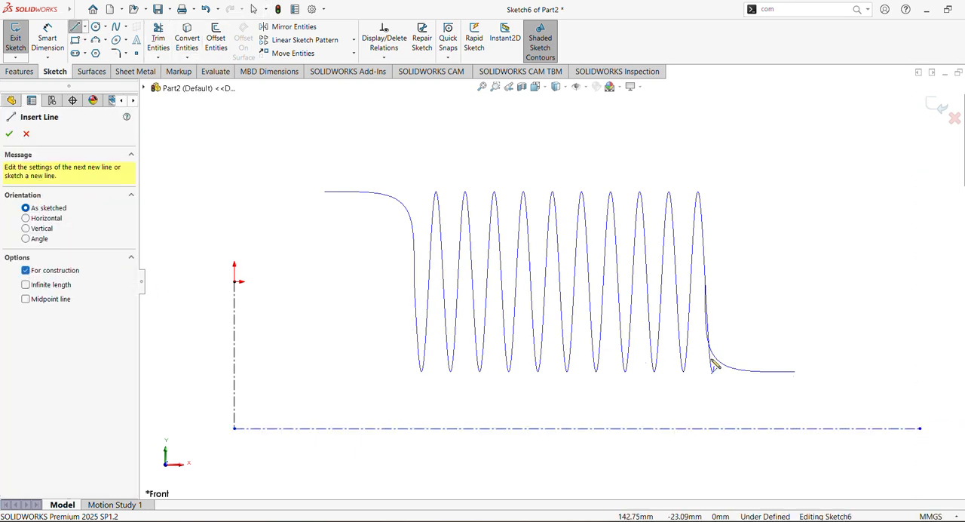
click(864, 429)
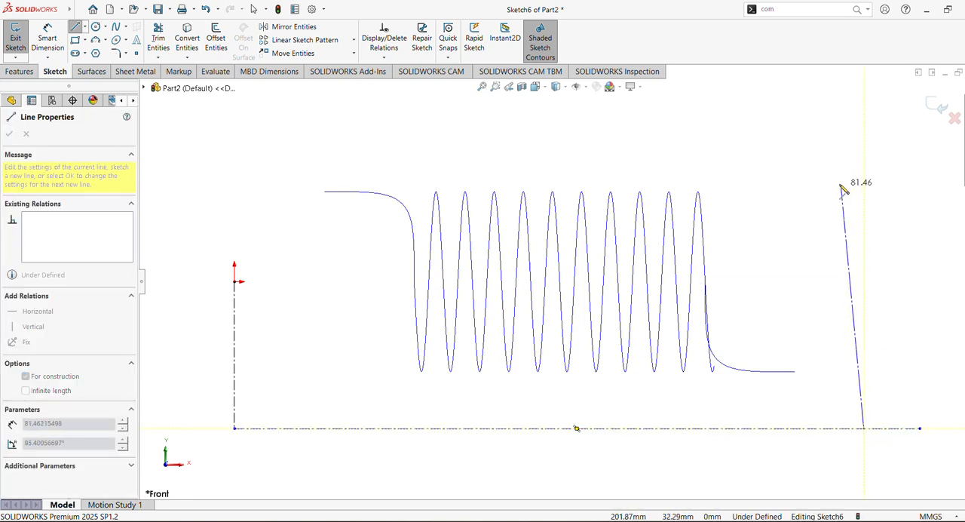
double_click(865, 155)
Draw a second vertical centerline about 91 mm tall from the far endpoint of the horizontal centerline, level with the first one
click(86, 28)
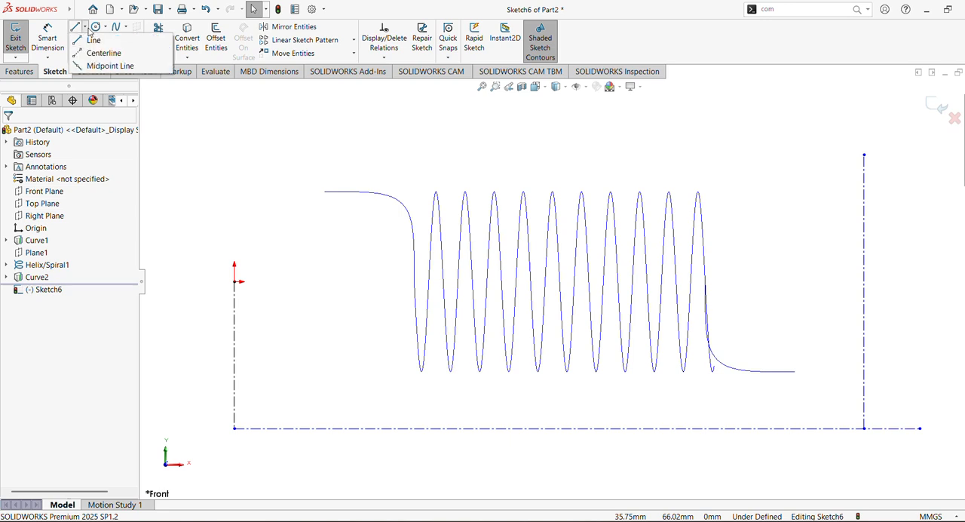
click(83, 39)
click(90, 53)
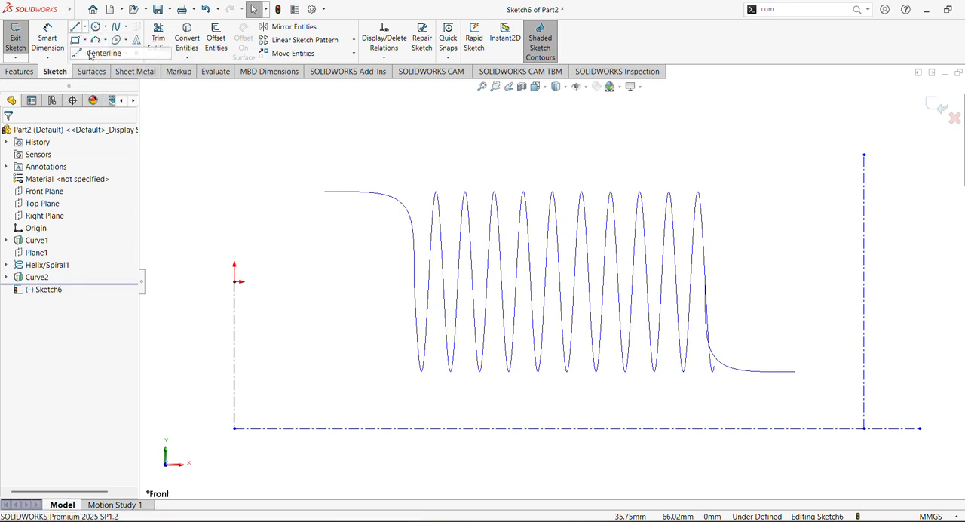
click(920, 429)
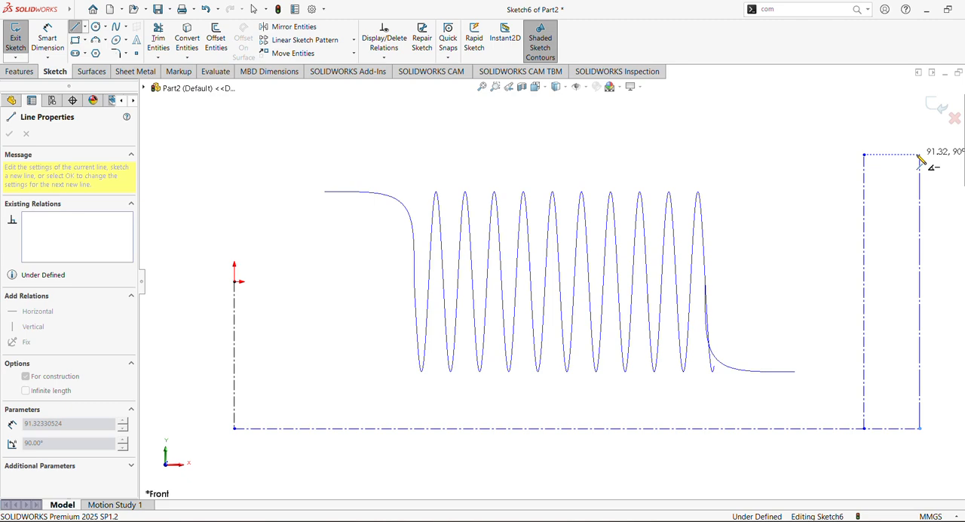
click(920, 155)
key(Escape)
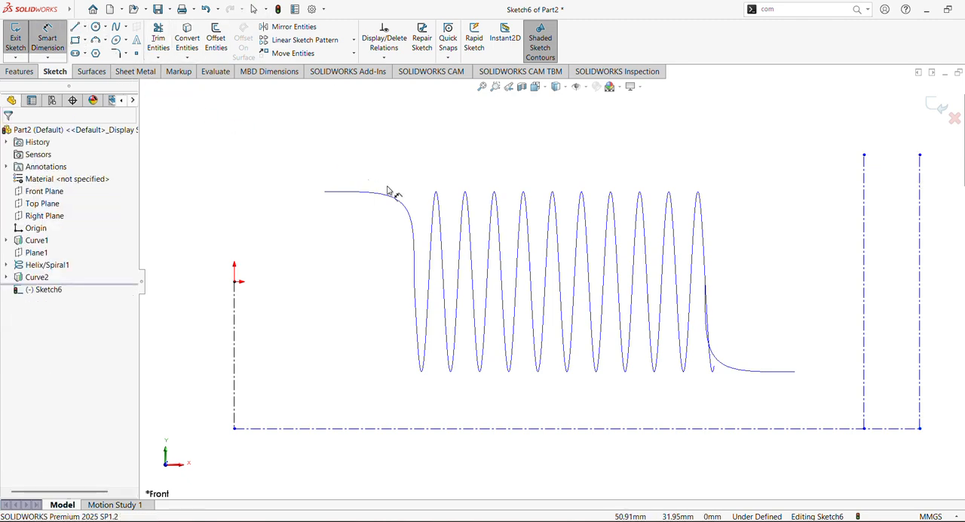
Dimension the spacing between the two vertical centerlines and set it to 30 mm
click(865, 386)
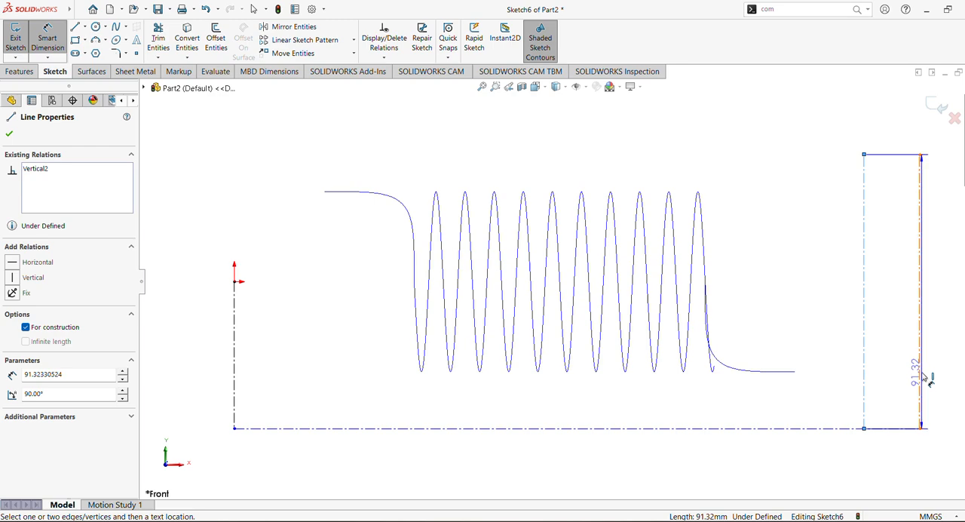
click(923, 374)
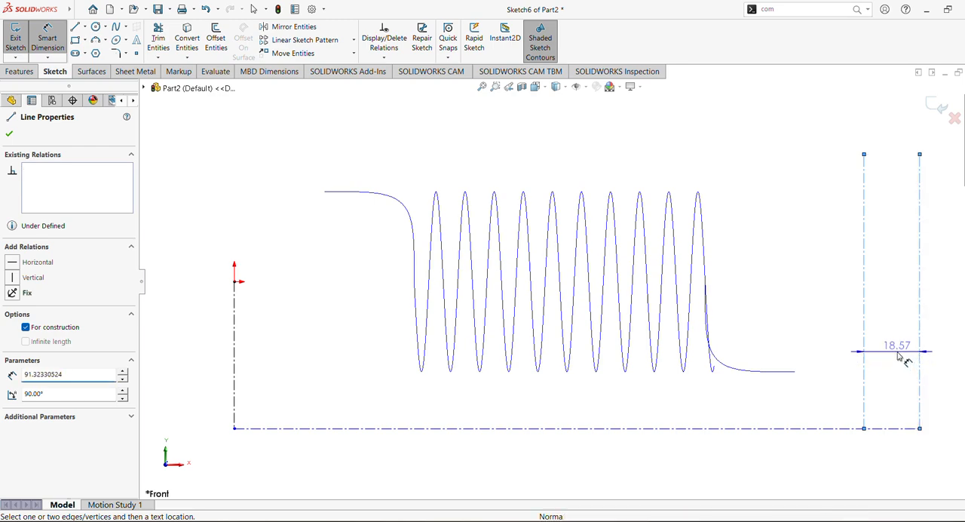
click(867, 353)
text(30)
key(Return)
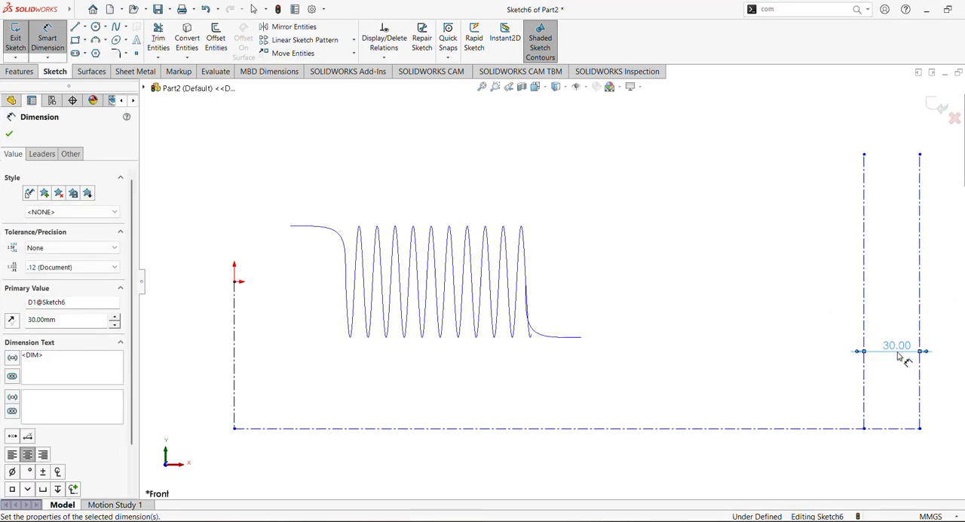
Dimension the horizontal centerline's length and set it to 217 mm
click(495, 428)
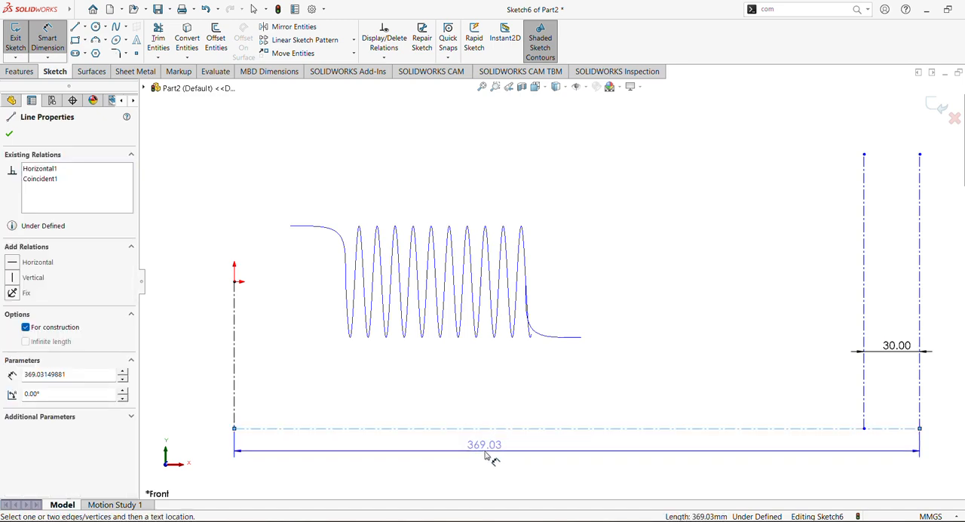
click(485, 458)
text(21)
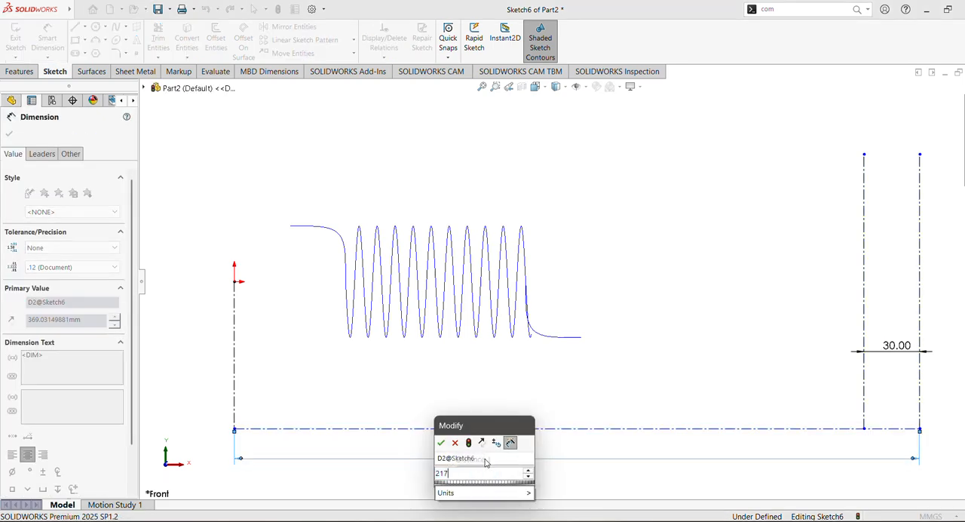
text(7)
key(Return)
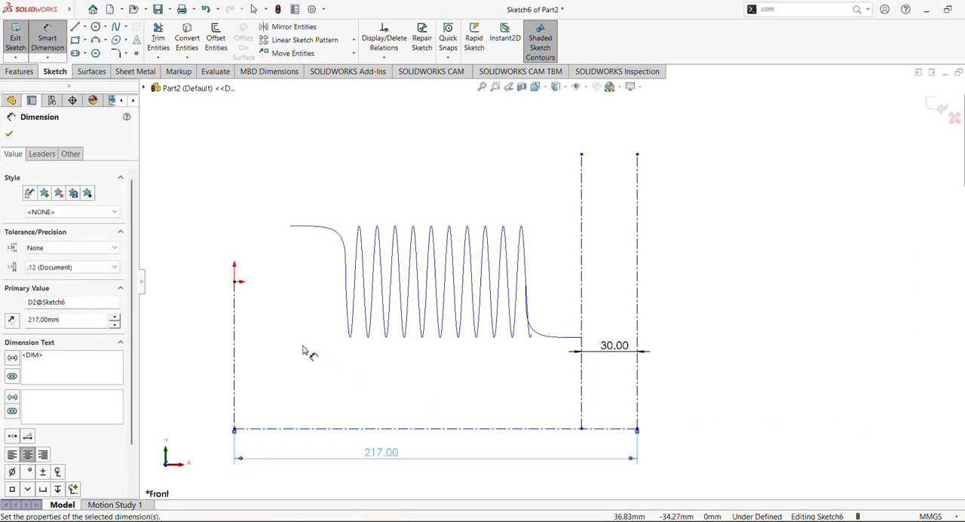
click(482, 87)
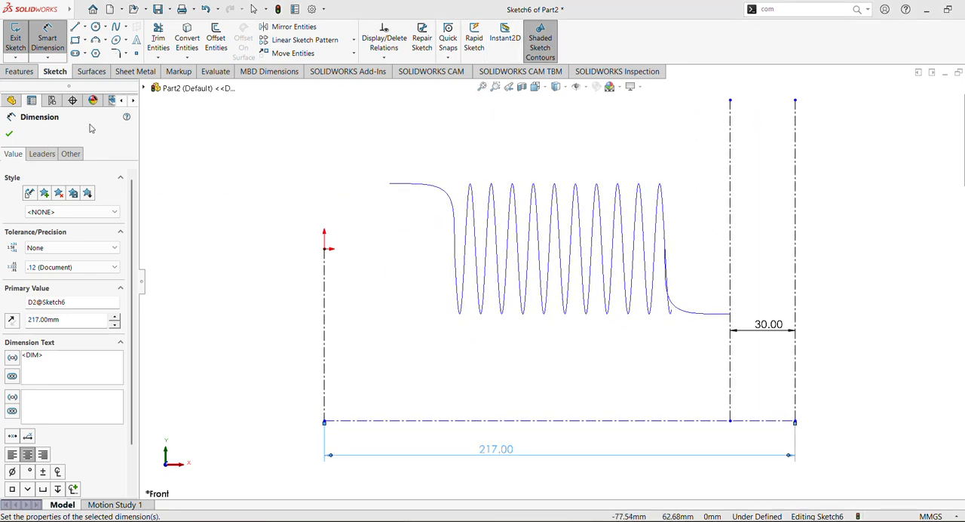
click(10, 134)
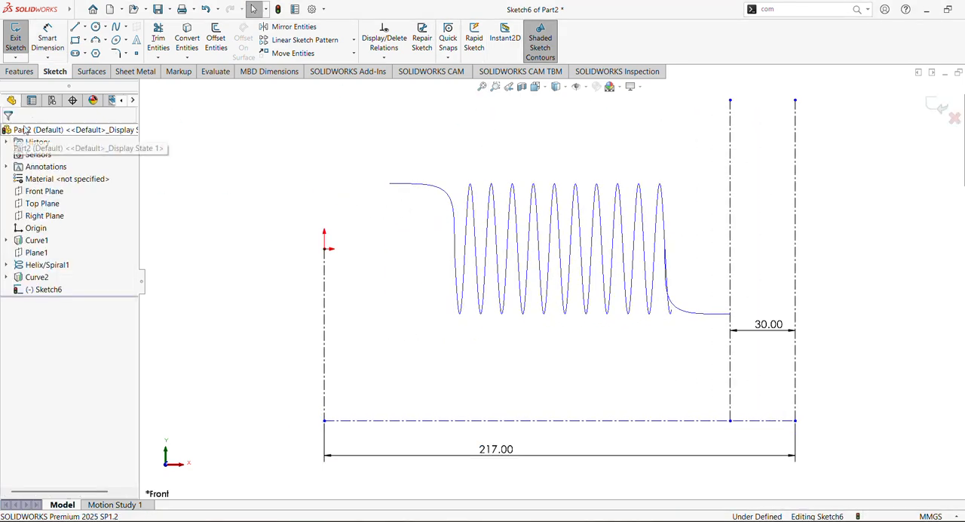
click(106, 40)
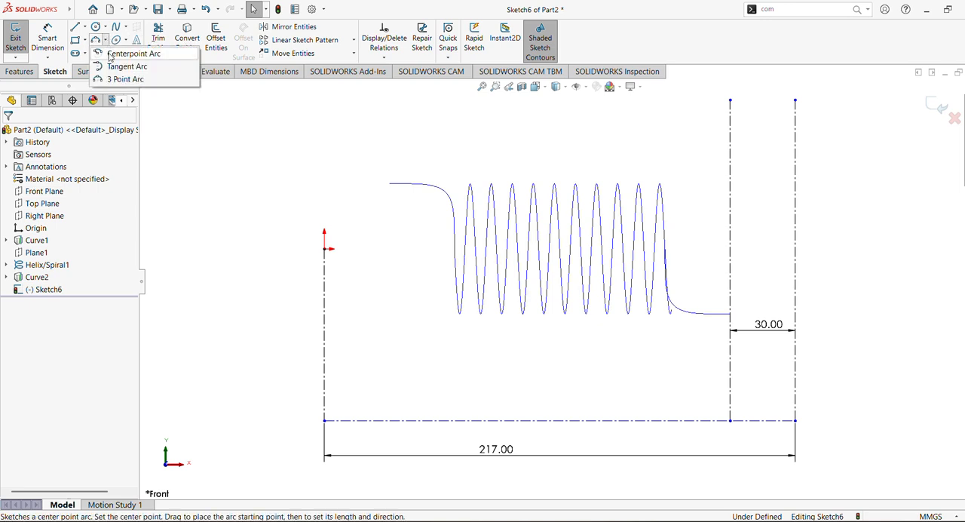
click(124, 53)
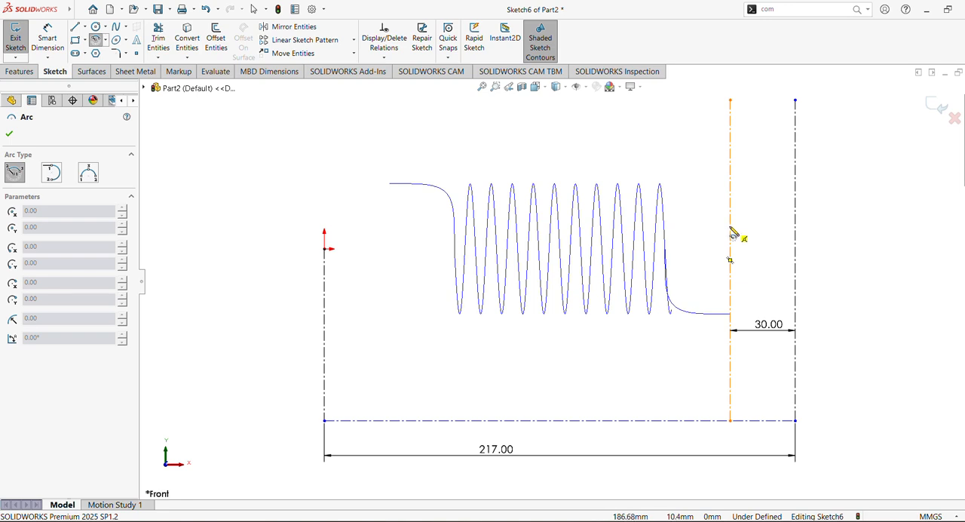
click(731, 226)
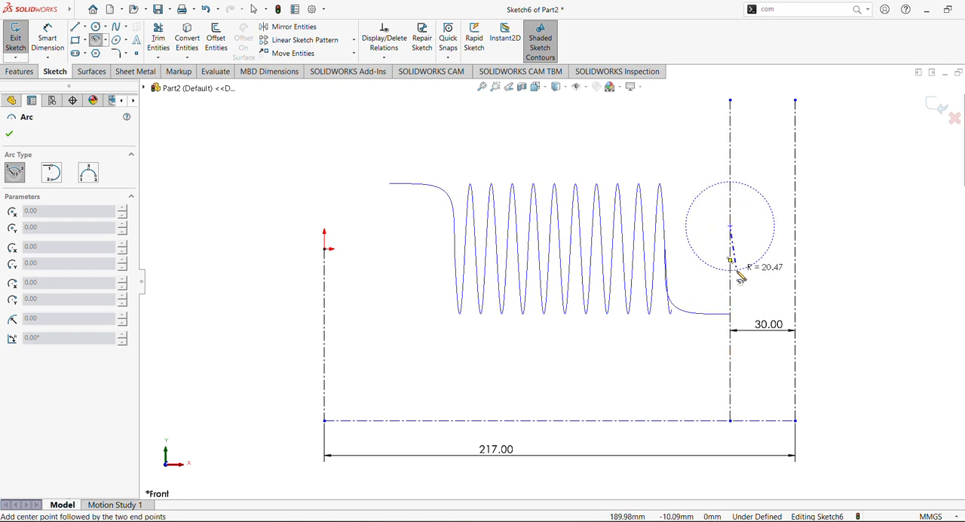
click(730, 315)
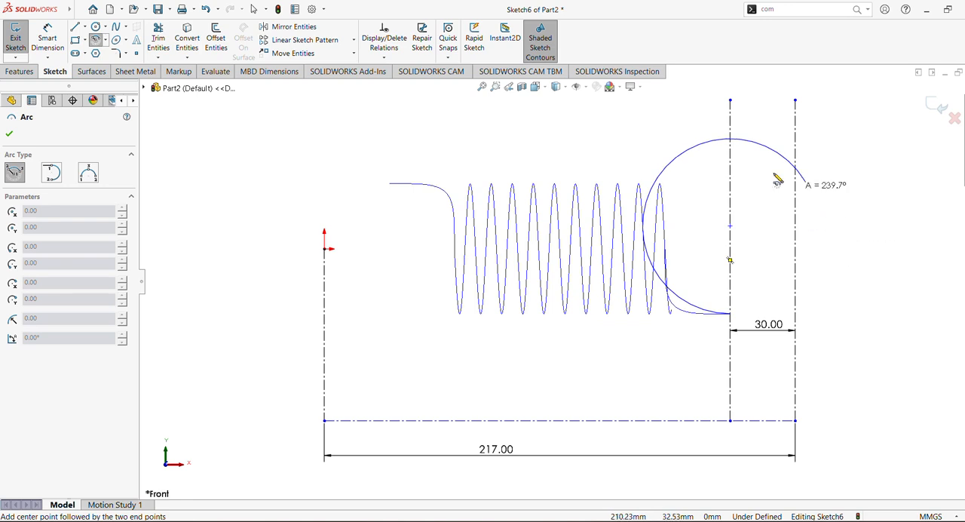
key(Escape)
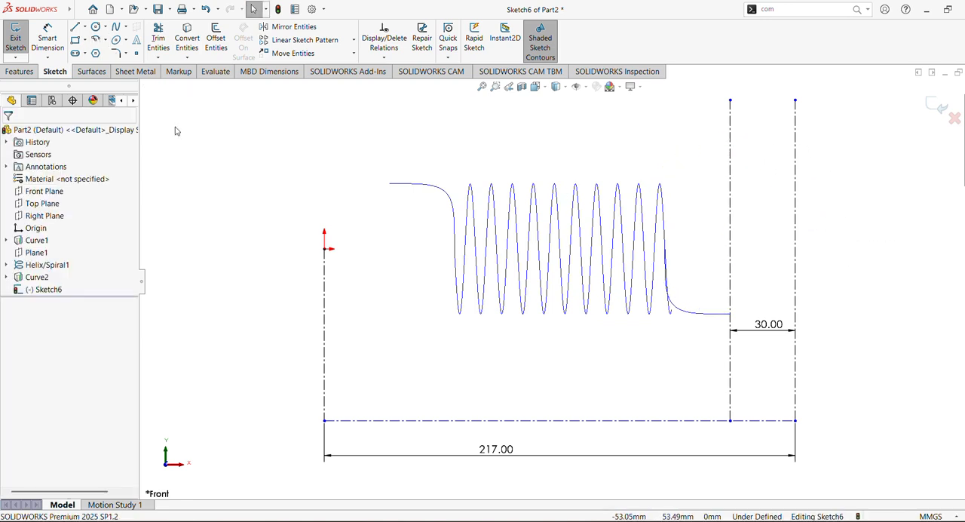
click(97, 40)
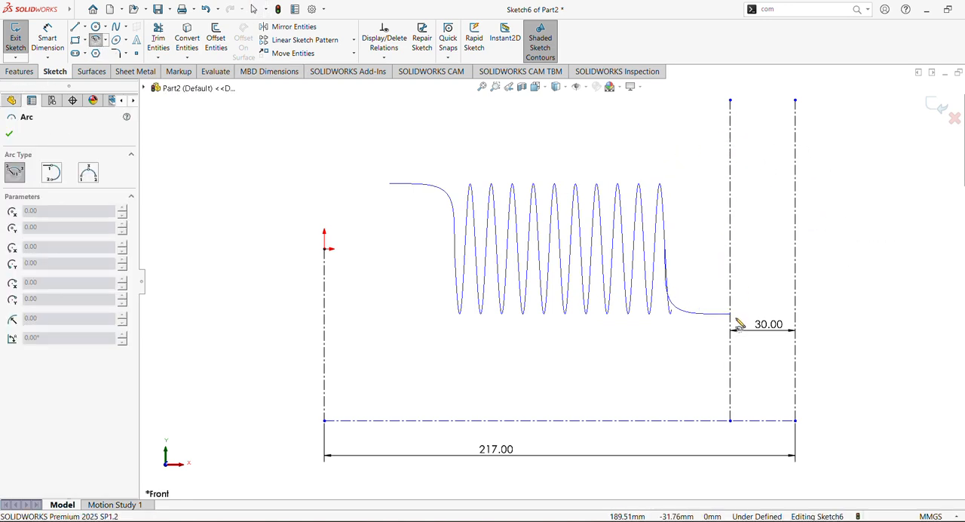
click(730, 384)
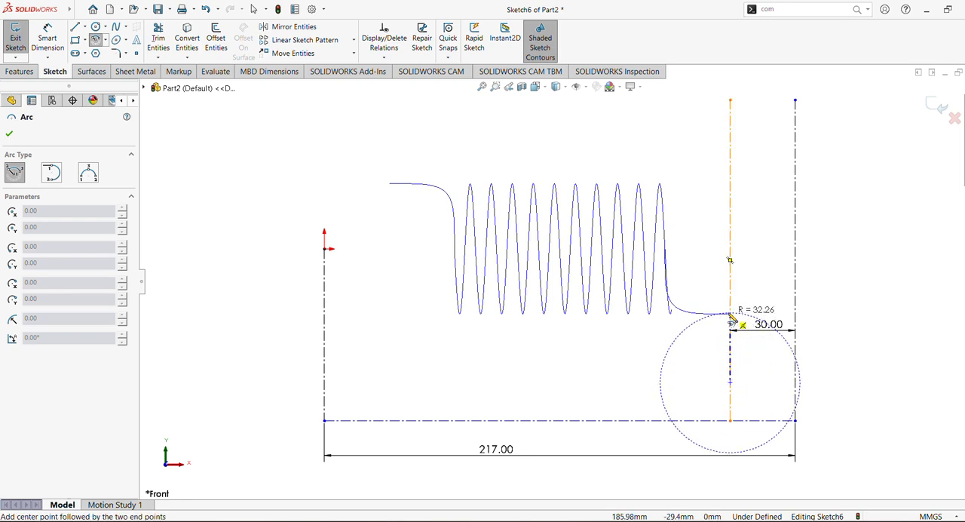
key(Escape)
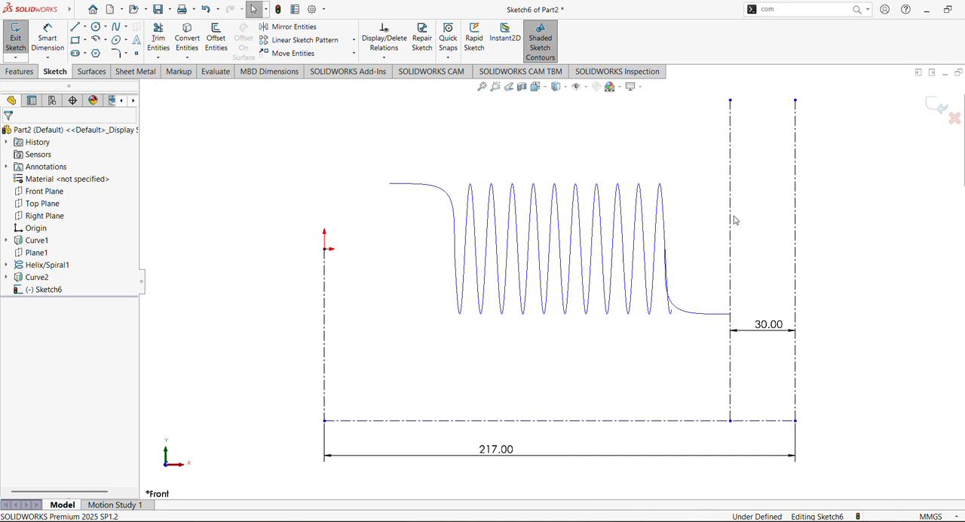
Draw a centerpoint arc of about 42 mm radius and 197° counterclockwise from the projected curve's end, centred above it on the inner vertical centerline
click(95, 40)
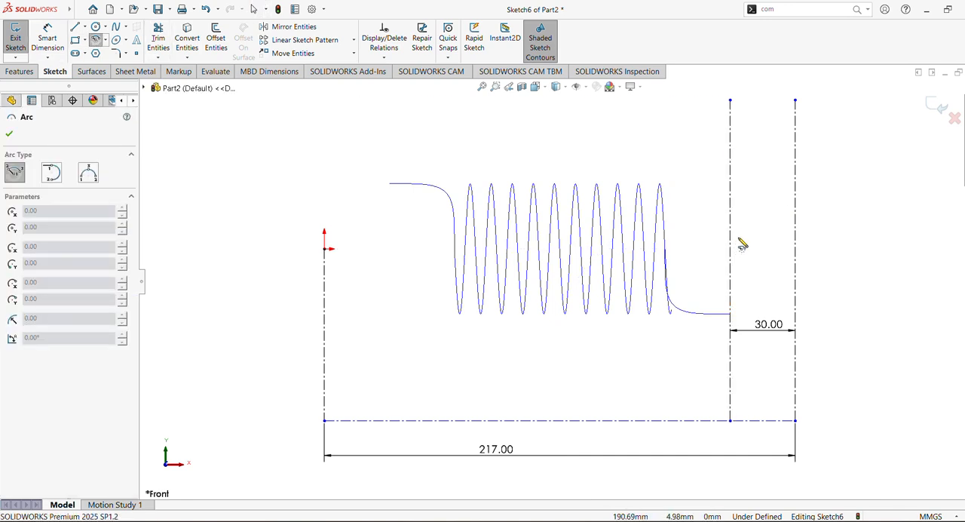
click(730, 224)
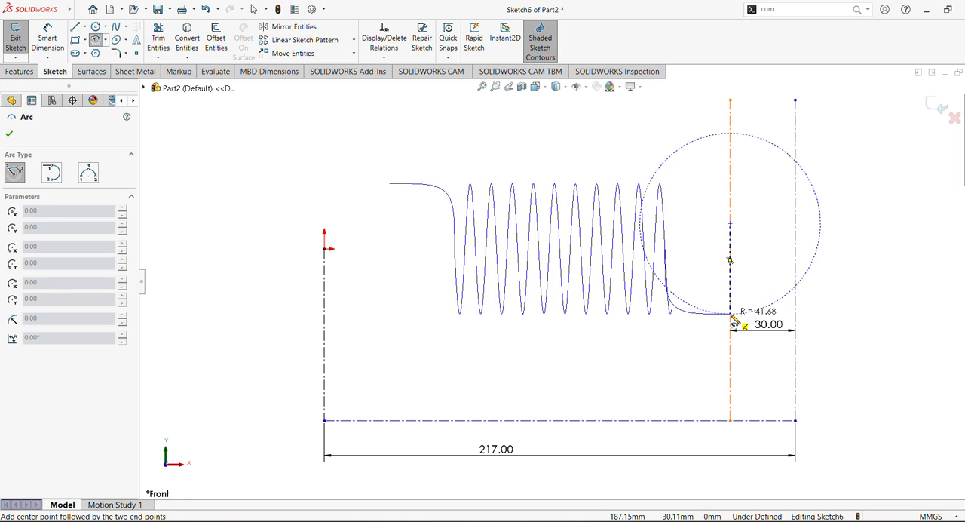
click(730, 313)
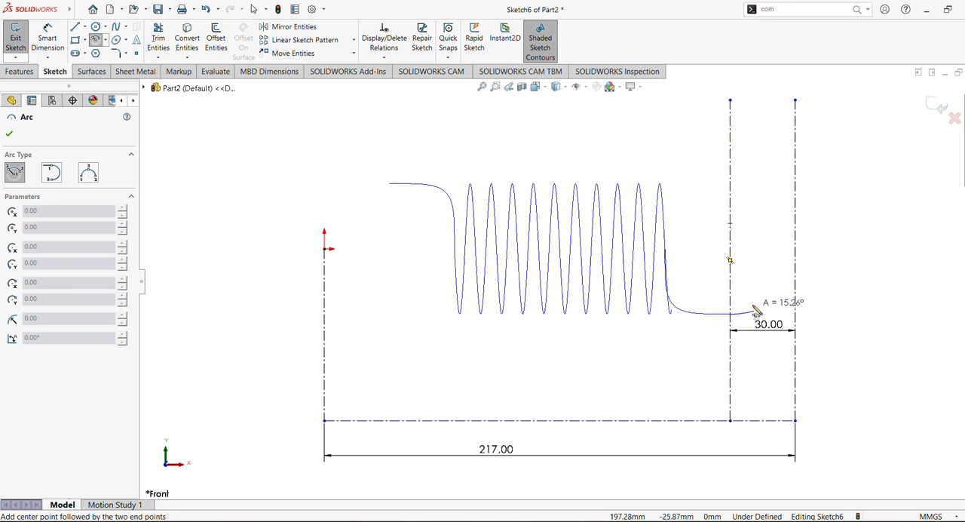
click(715, 172)
key(Escape)
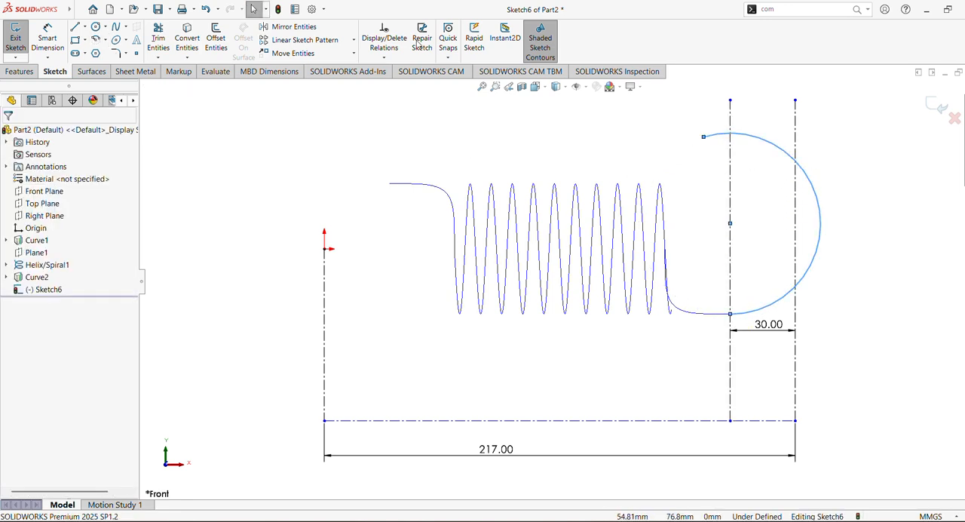
Draw a centerline from the hook arc's free endpoint to the arc's center
click(86, 29)
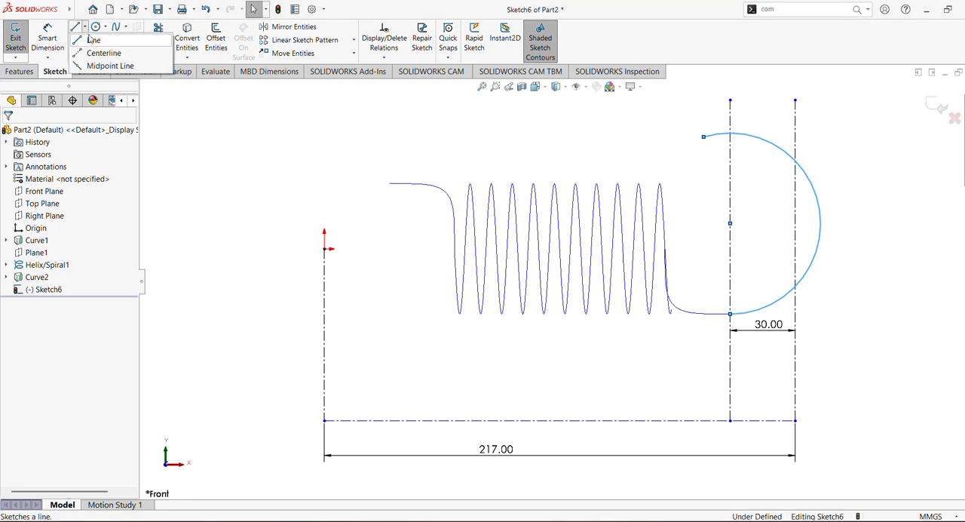
click(91, 48)
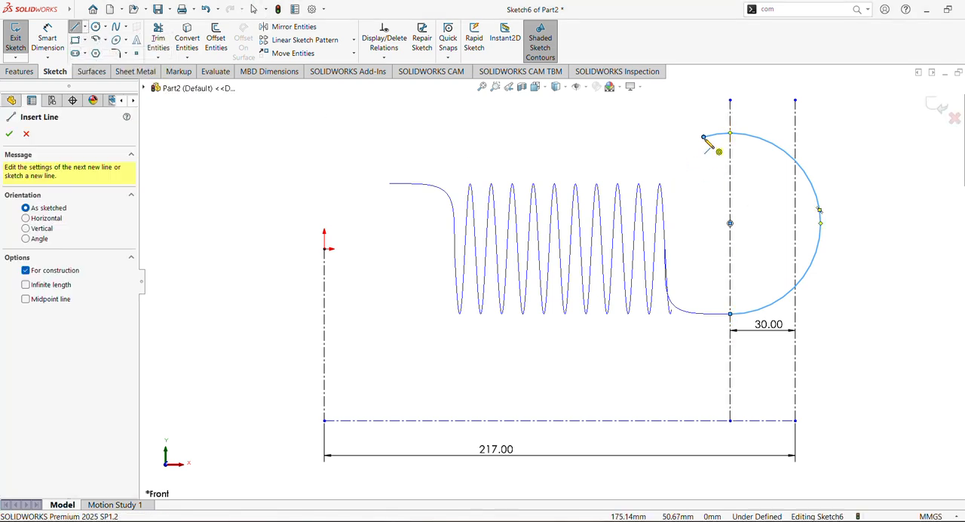
click(704, 137)
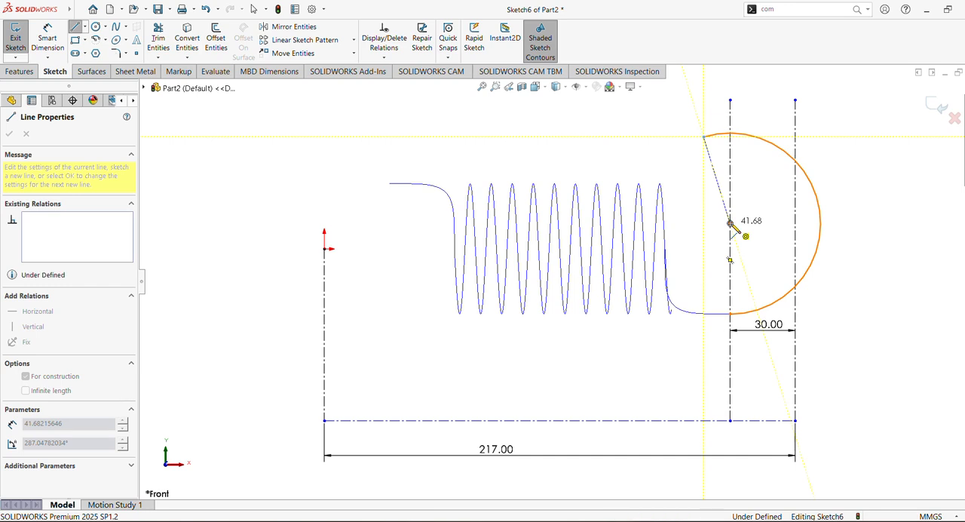
click(730, 223)
key(Escape)
Dimension the angle between the slanted centerline and the inner vertical centerline and set it to 60°
click(48, 40)
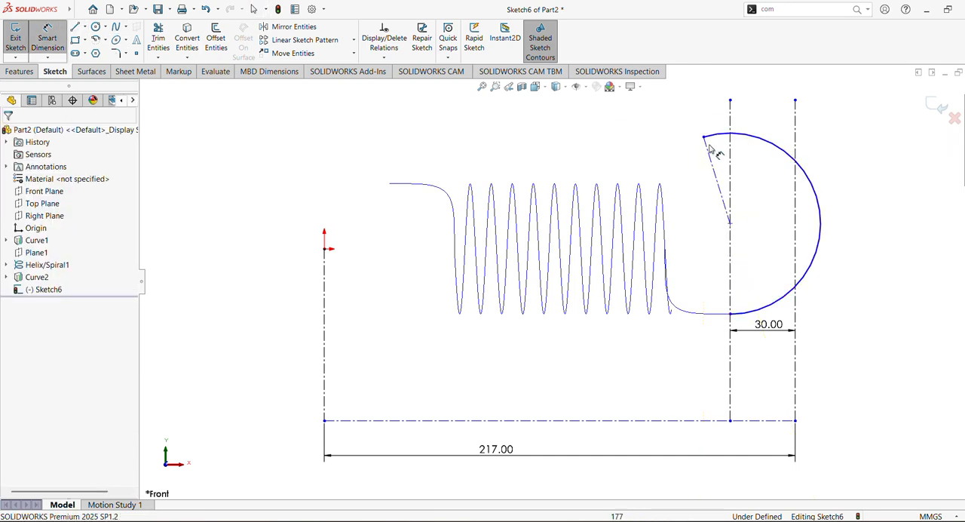
click(716, 175)
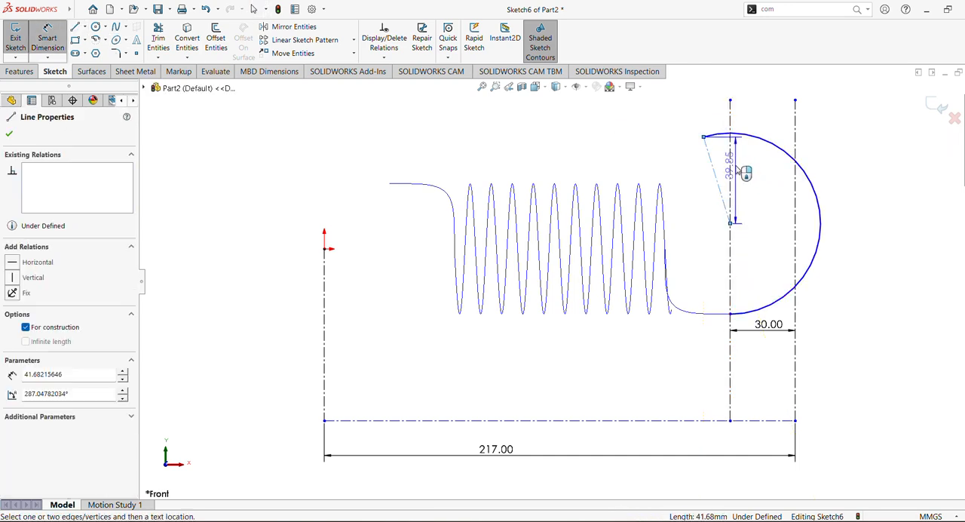
click(730, 260)
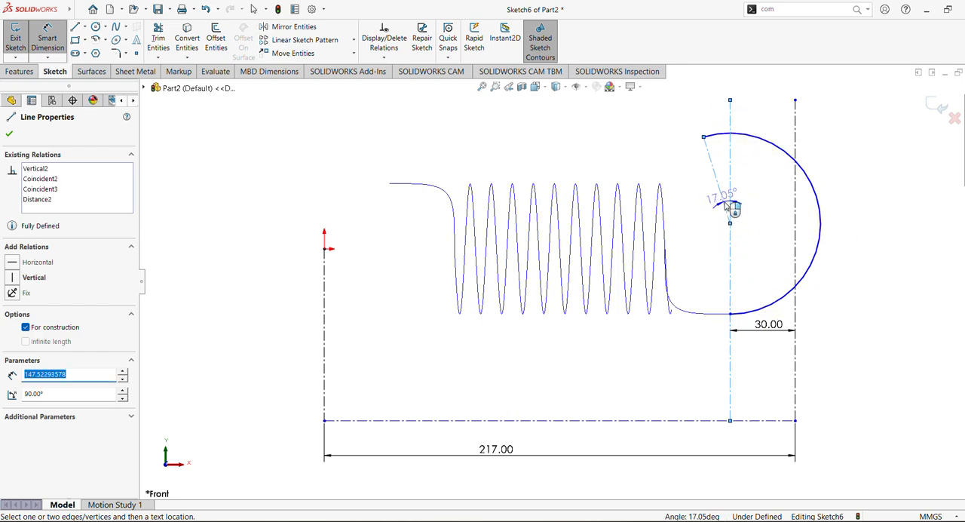
click(725, 177)
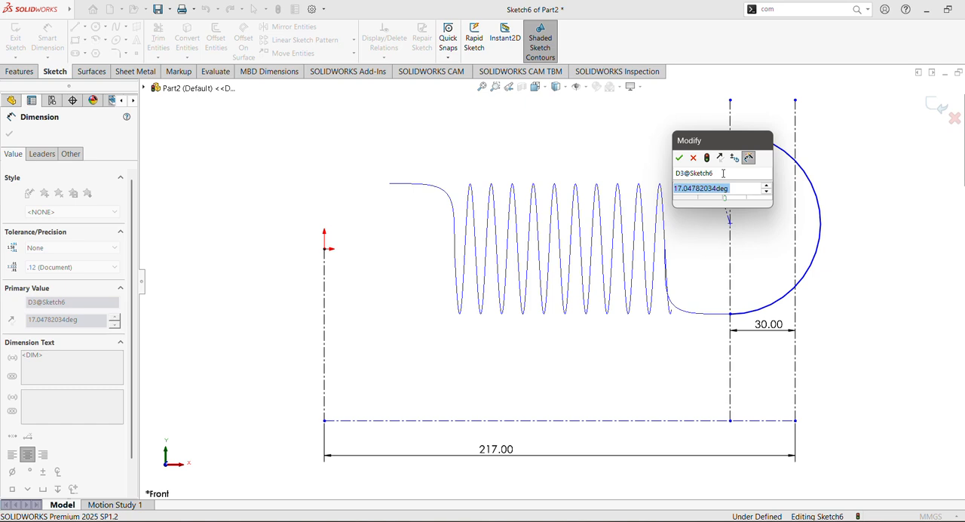
text(60)
key(Return)
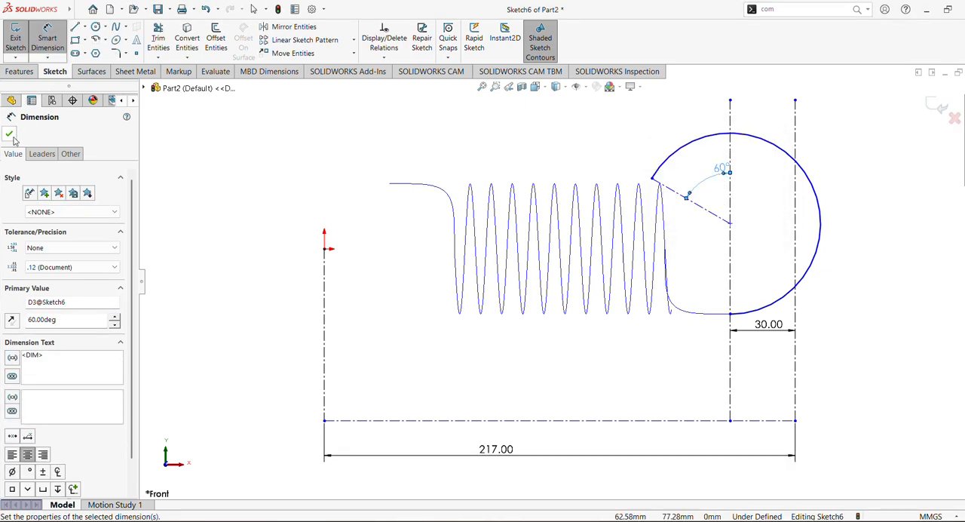
click(10, 134)
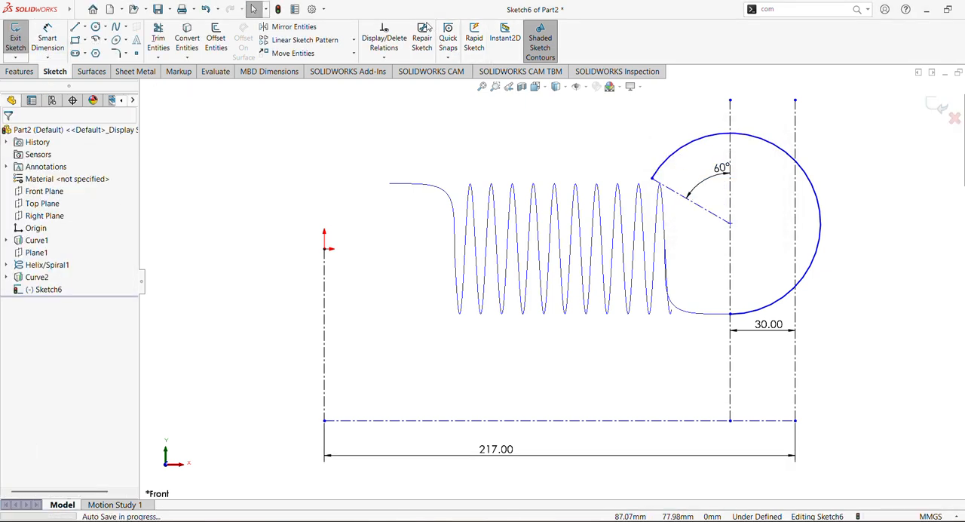
Dimension the hook arc's radius and set it to 30 mm
click(46, 42)
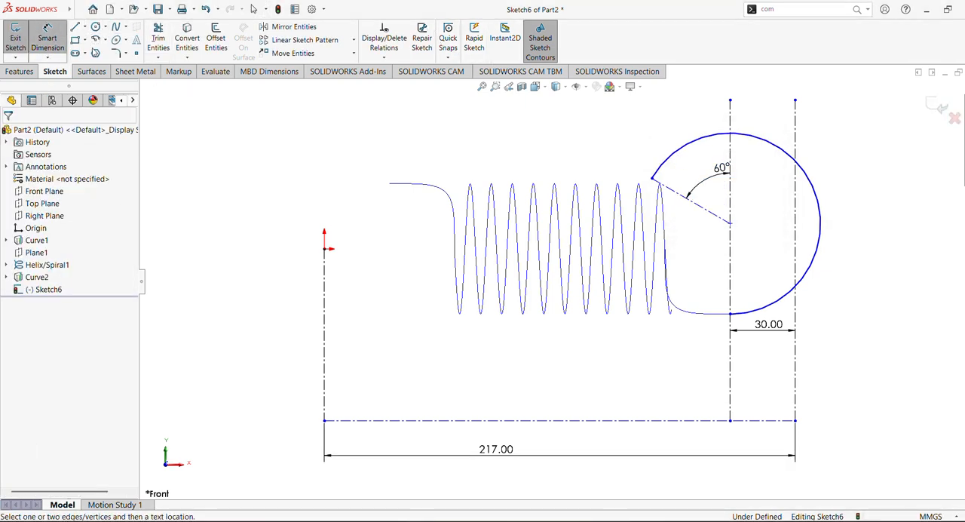
click(808, 183)
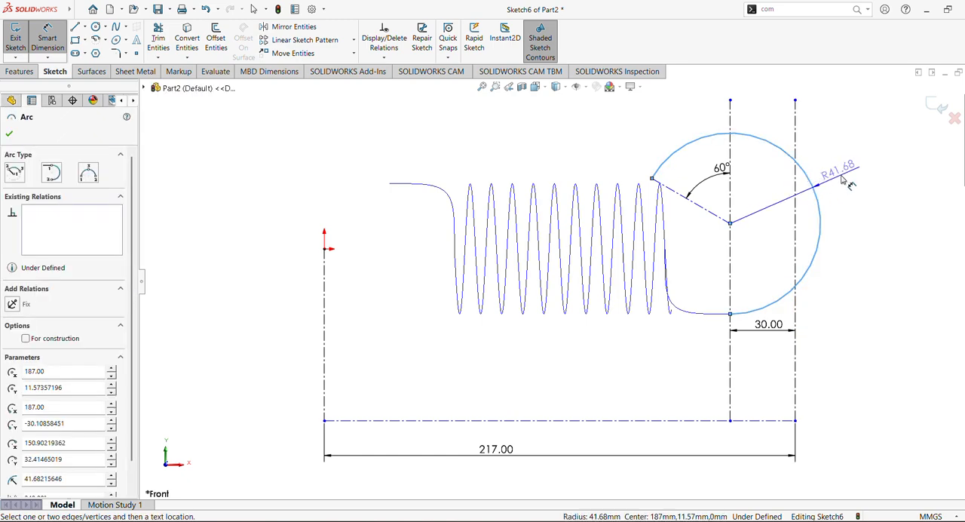
click(838, 170)
text(30)
key(Return)
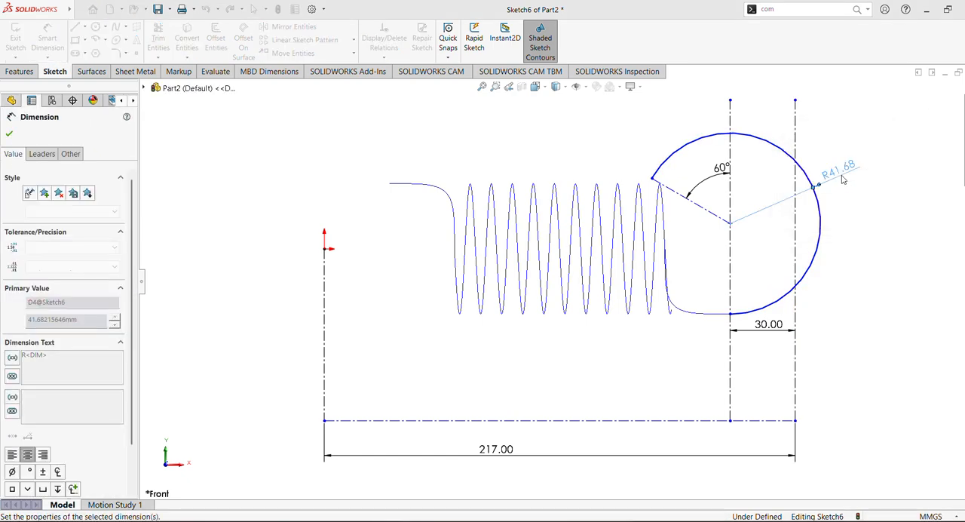
click(9, 134)
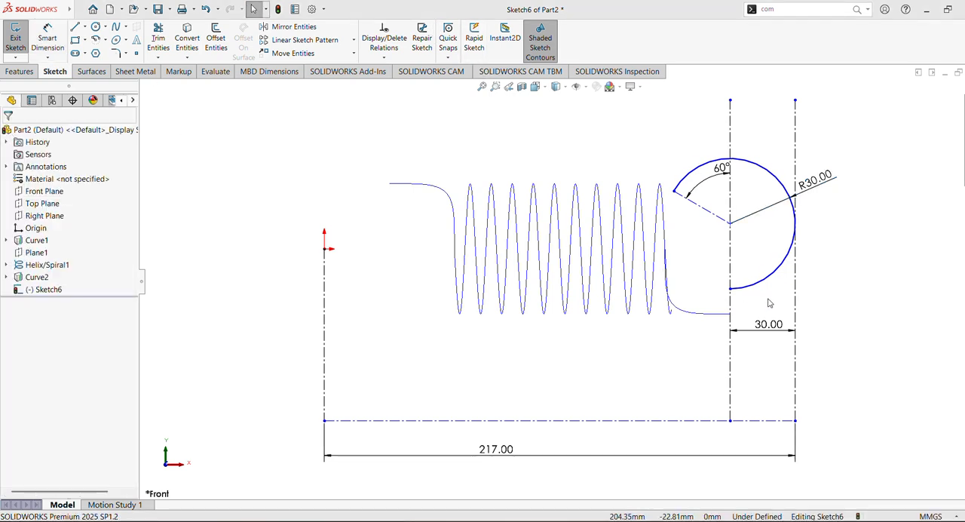
Make the hook arc's lower endpoint pierce the projected curve, clear the conflicting relation at that point, and exit the sketch
click(728, 288)
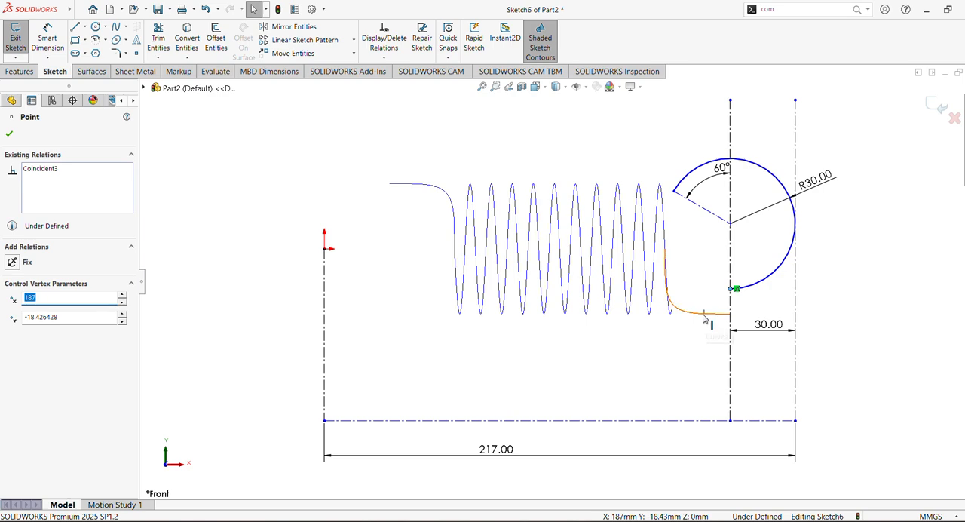
ctrl+click(706, 313)
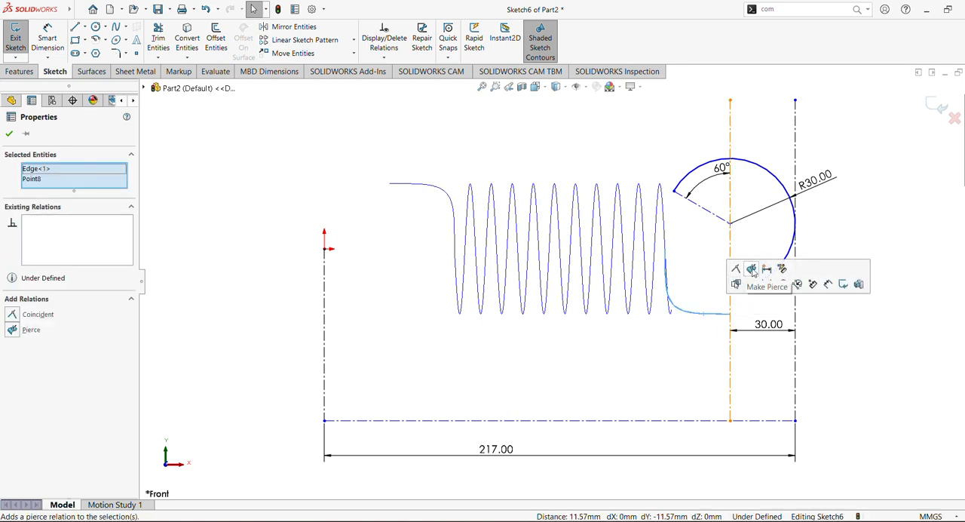
click(752, 269)
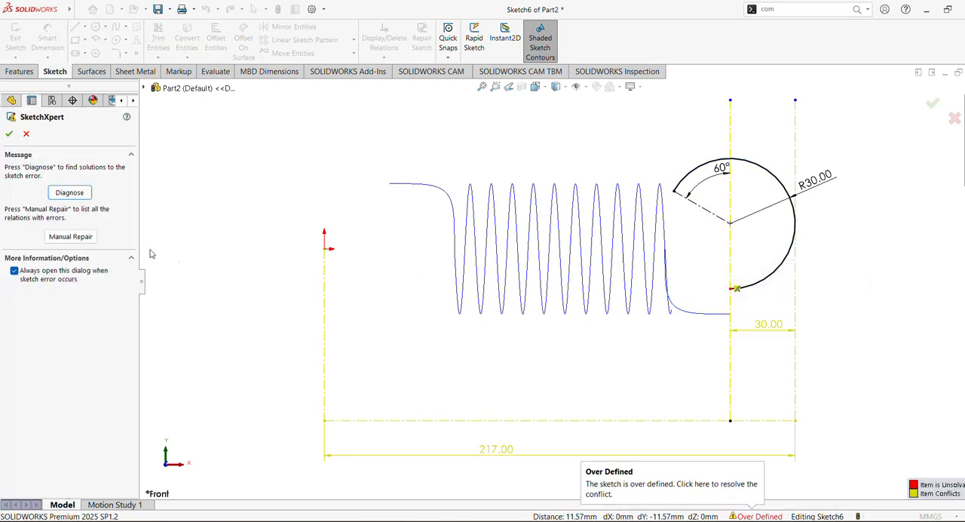
click(10, 134)
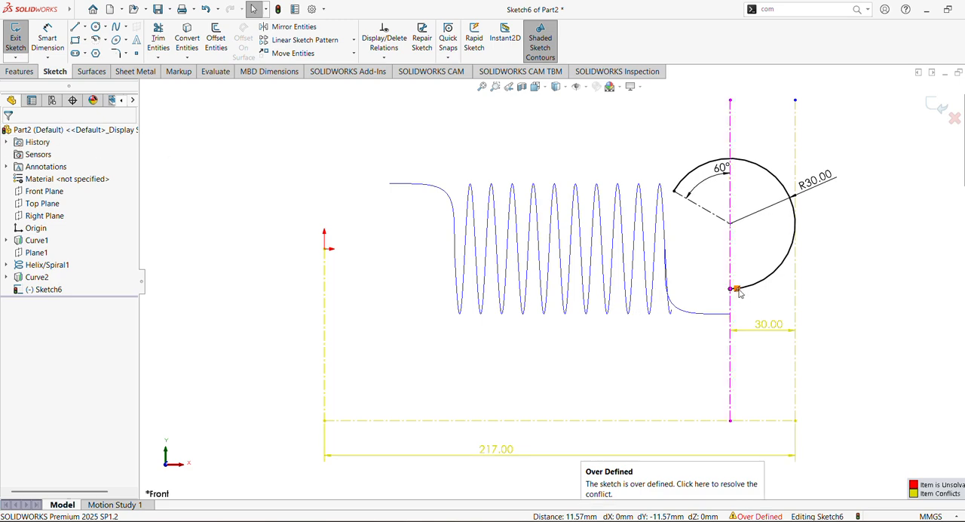
drag(758, 285, 758, 286)
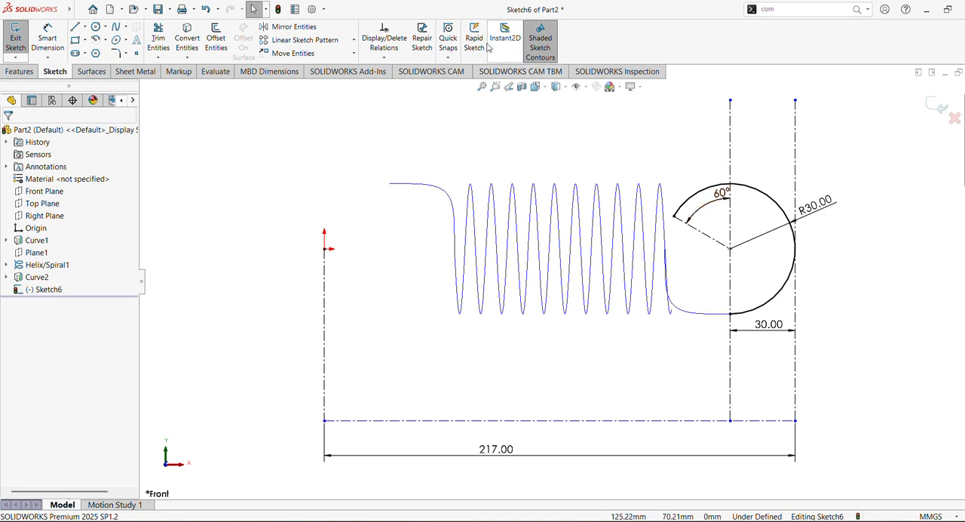
click(937, 107)
click(435, 155)
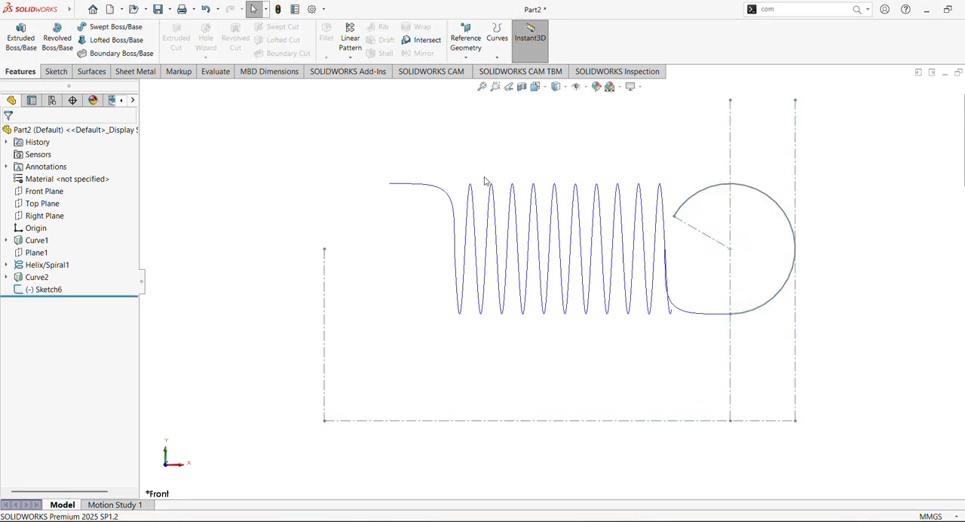
Create a reference plane perpendicular to the hook arc and coincident with the arc's free endpoint
click(466, 57)
click(469, 69)
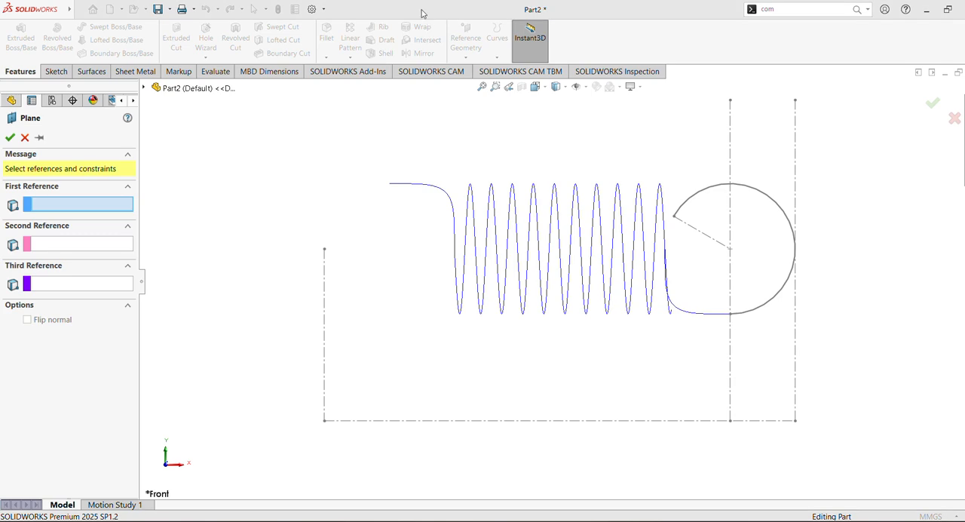
click(769, 199)
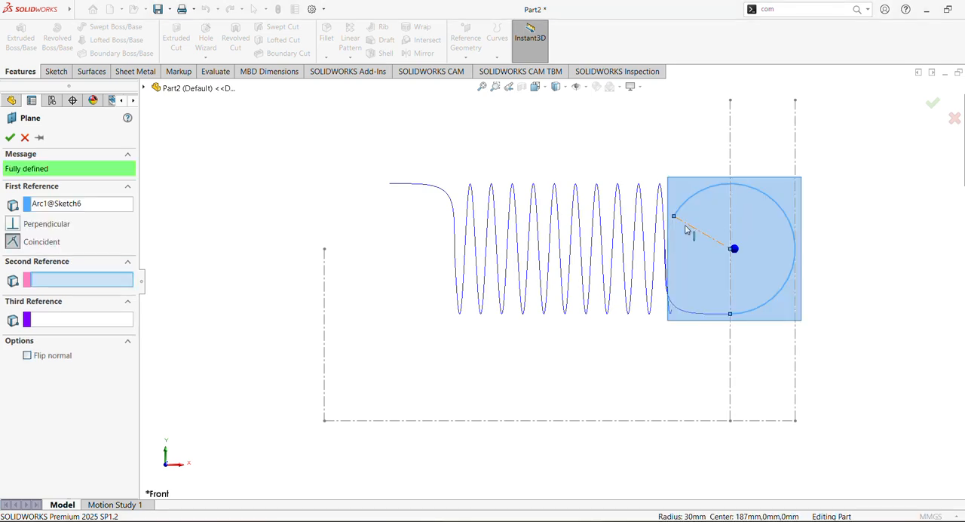
mouse_move(700, 234)
middle_down()
mouse_move(737, 234)
mouse_move(704, 220)
mouse_move(683, 230)
middle_up()
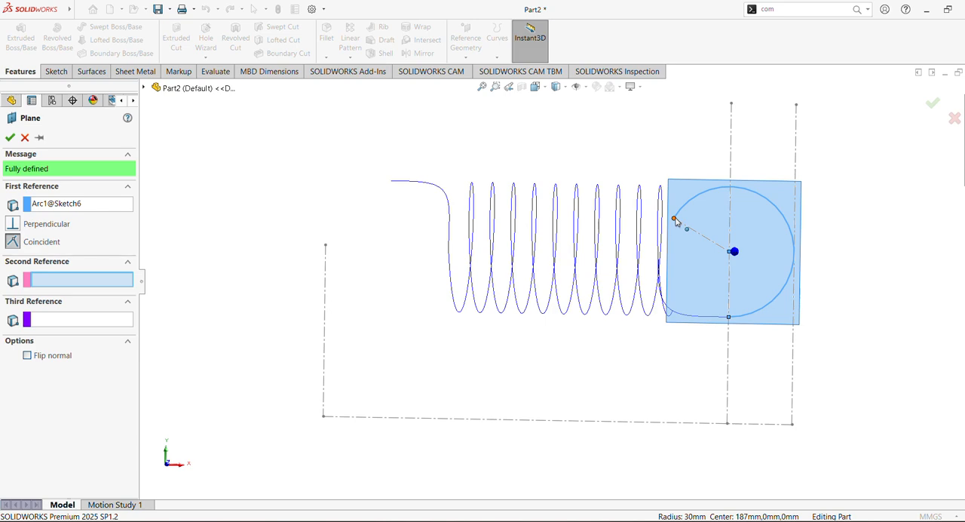
click(674, 219)
mouse_move(689, 228)
middle_down()
mouse_move(681, 133)
mouse_move(696, 144)
mouse_move(682, 119)
mouse_move(706, 111)
mouse_move(638, 181)
mouse_move(646, 129)
mouse_move(636, 88)
mouse_move(646, 107)
middle_up()
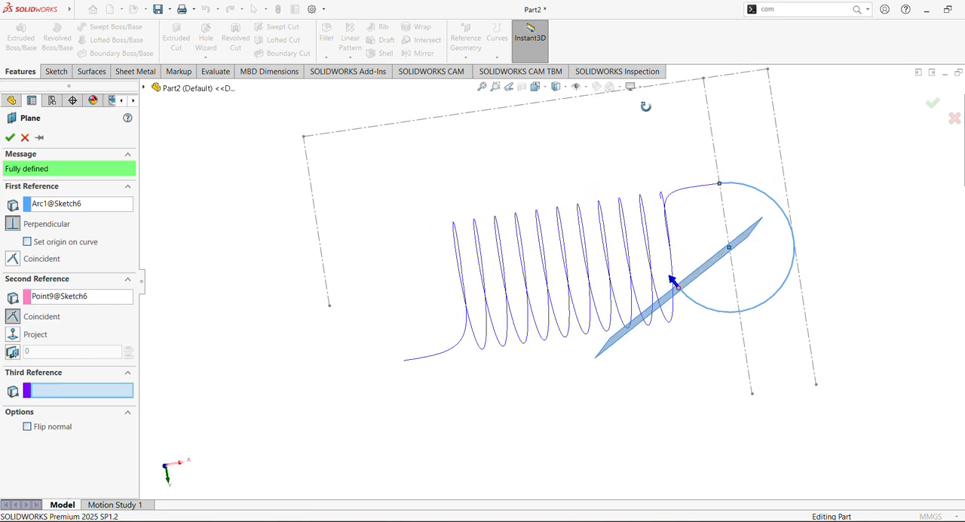
middle_drag(645, 106, 641, 98)
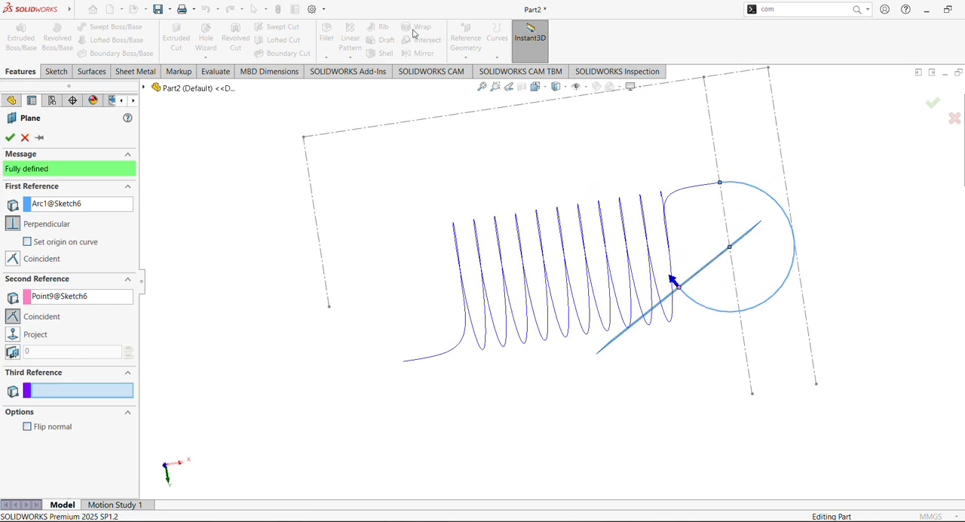
middle_drag(555, 91, 556, 170)
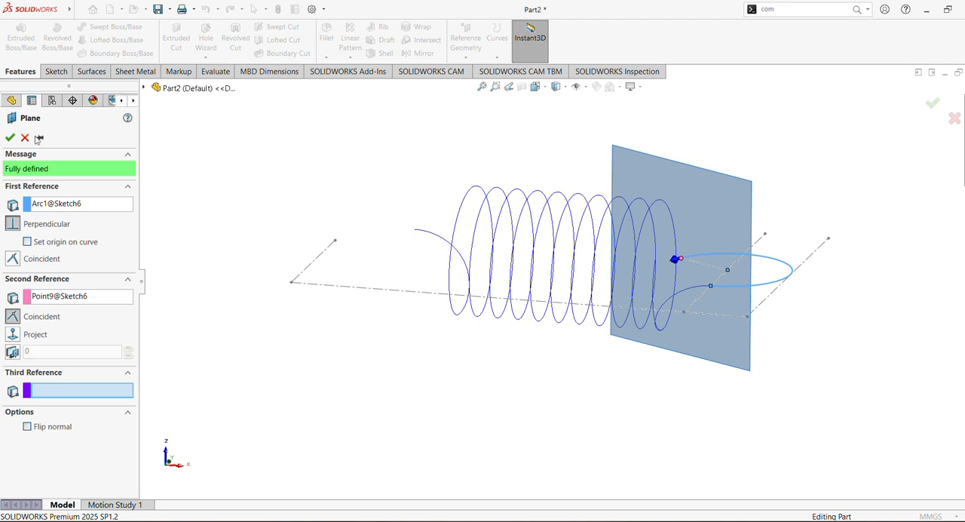
click(10, 137)
Start a sketch on Plane2 and draw a circle about 26 mm in diameter just below the hook arc's free end
click(37, 305)
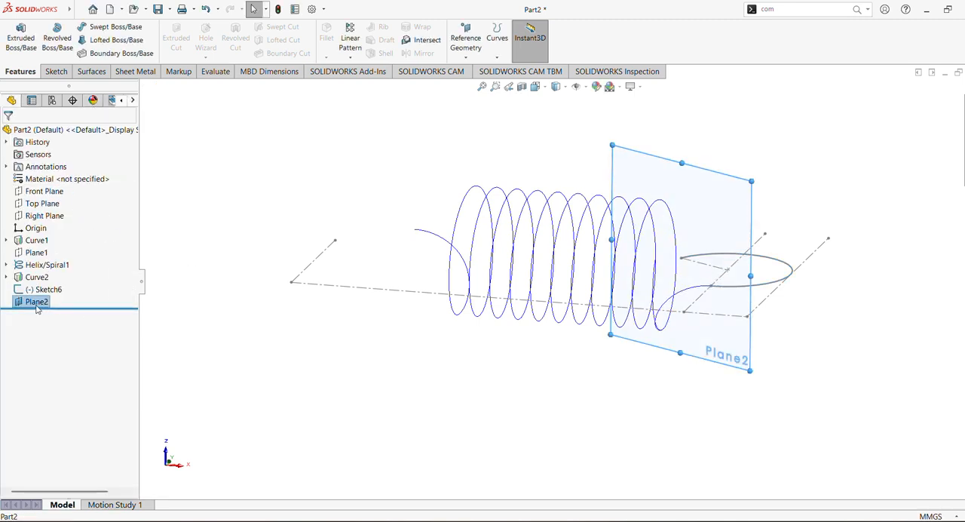
click(38, 302)
click(45, 290)
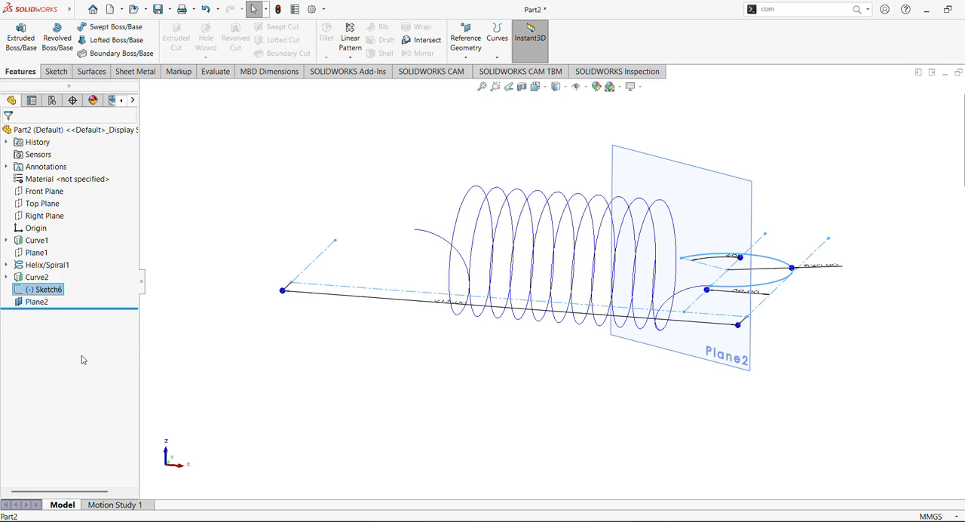
click(36, 302)
click(60, 280)
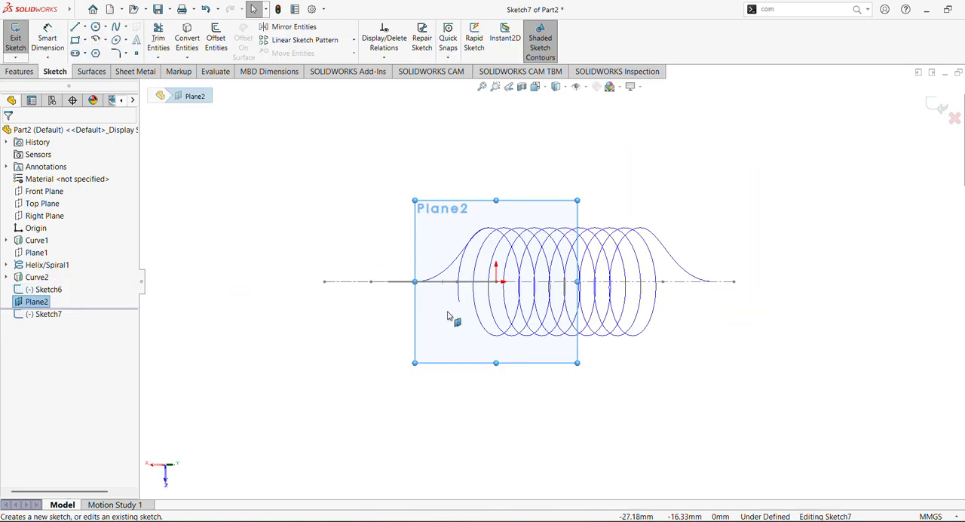
click(96, 28)
drag(444, 312, 461, 327)
Dimension the circle's diameter and set it to 6 mm
click(47, 42)
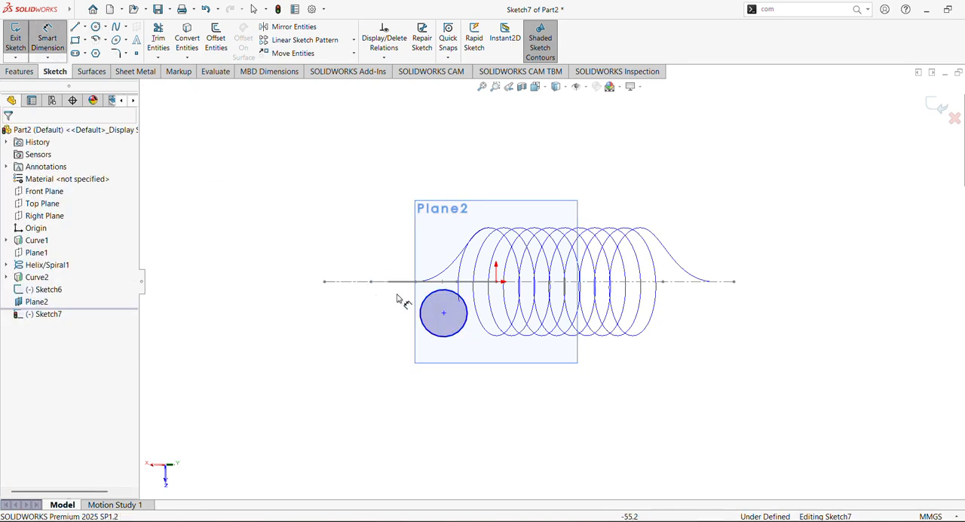
click(463, 330)
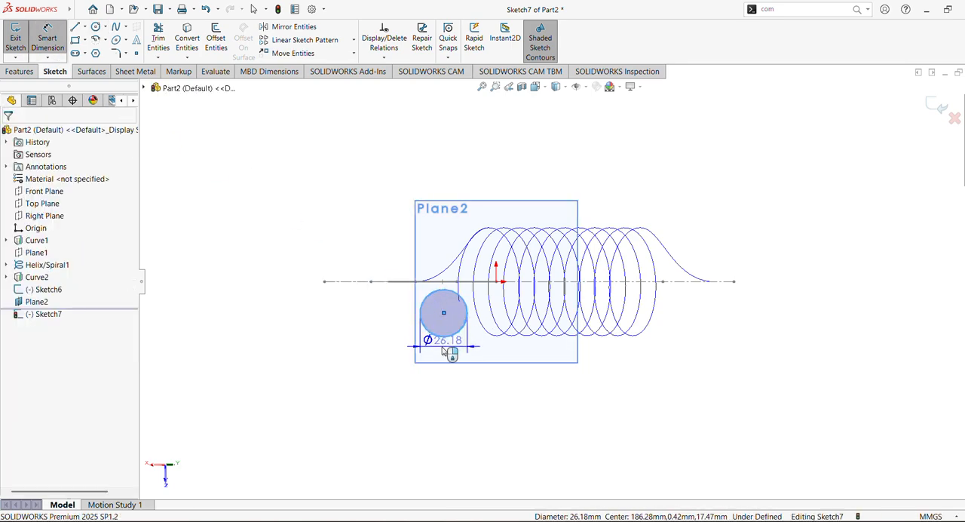
click(445, 352)
text(6)
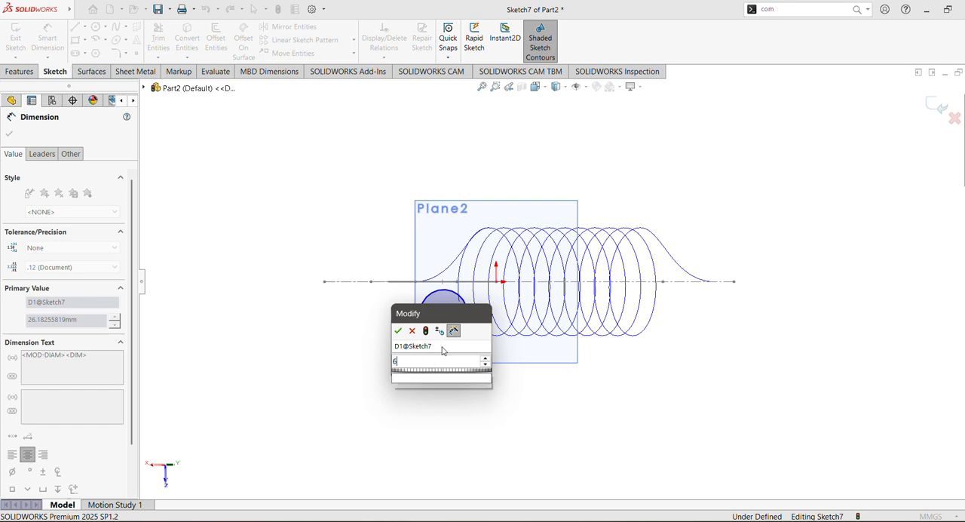
key(Return)
key(Escape)
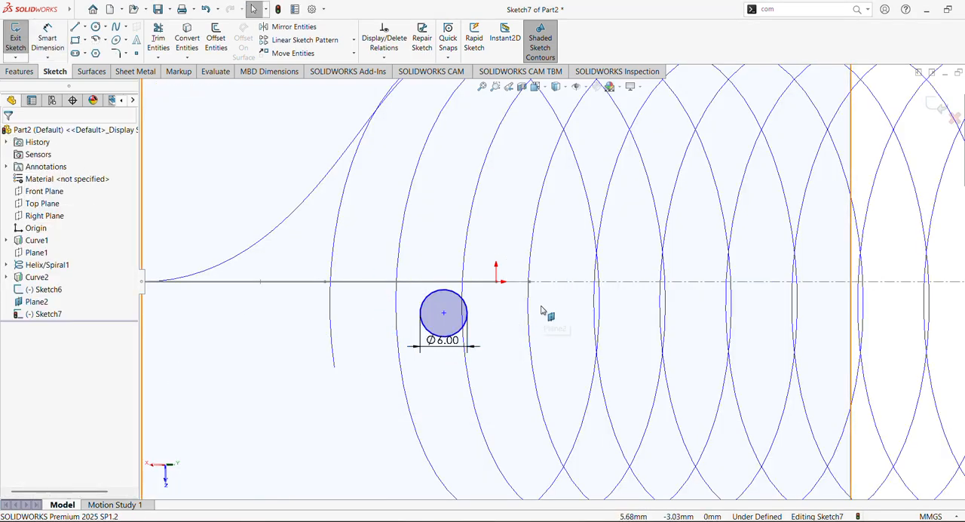
Make the 6 mm circle's centre coincident with the hook arc's free endpoint and exit the sketch
scroll(540, 310, up, 5)
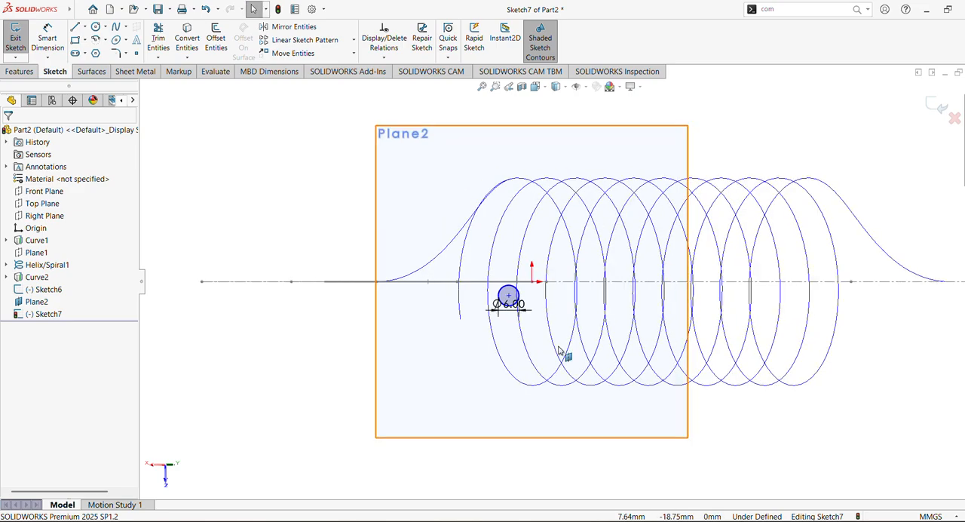
mouse_move(565, 355)
middle_down()
mouse_move(539, 345)
mouse_move(562, 377)
mouse_move(593, 392)
mouse_move(596, 412)
middle_up()
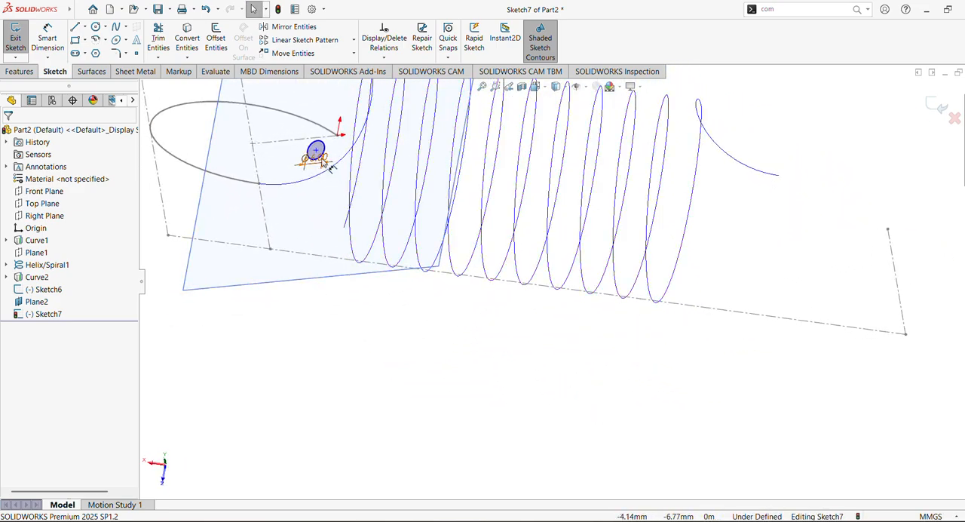
click(316, 151)
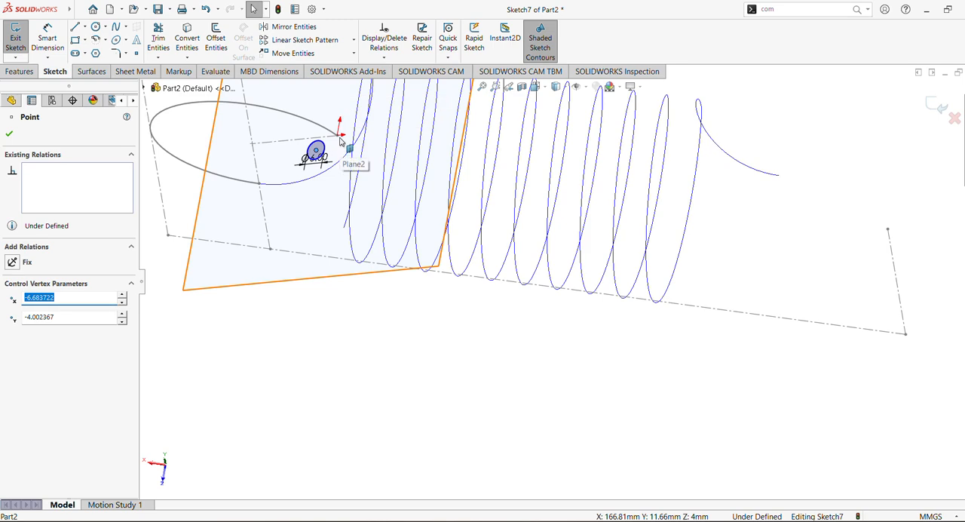
ctrl+click(338, 137)
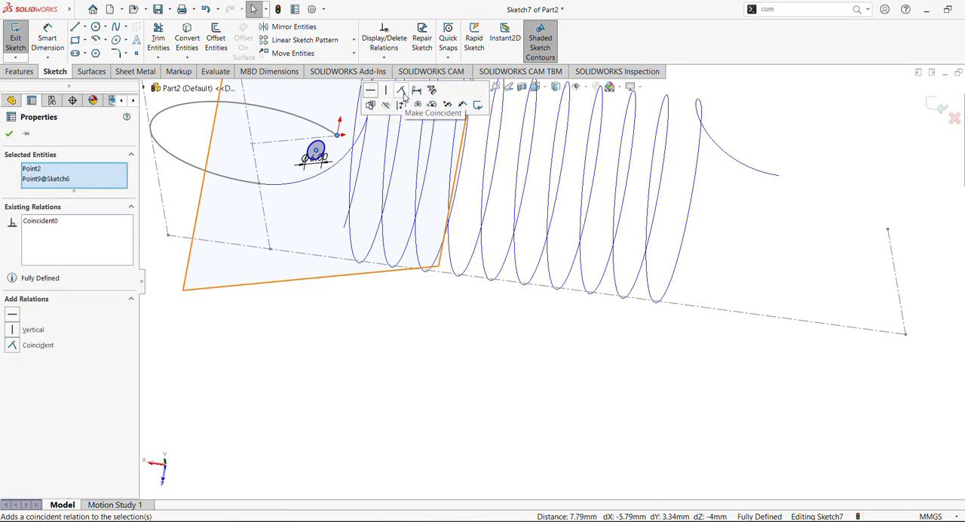
click(402, 93)
click(10, 135)
mouse_move(446, 341)
middle_down()
mouse_move(482, 360)
mouse_move(463, 283)
mouse_move(241, 278)
mouse_move(279, 318)
mouse_move(265, 353)
mouse_move(264, 343)
middle_up()
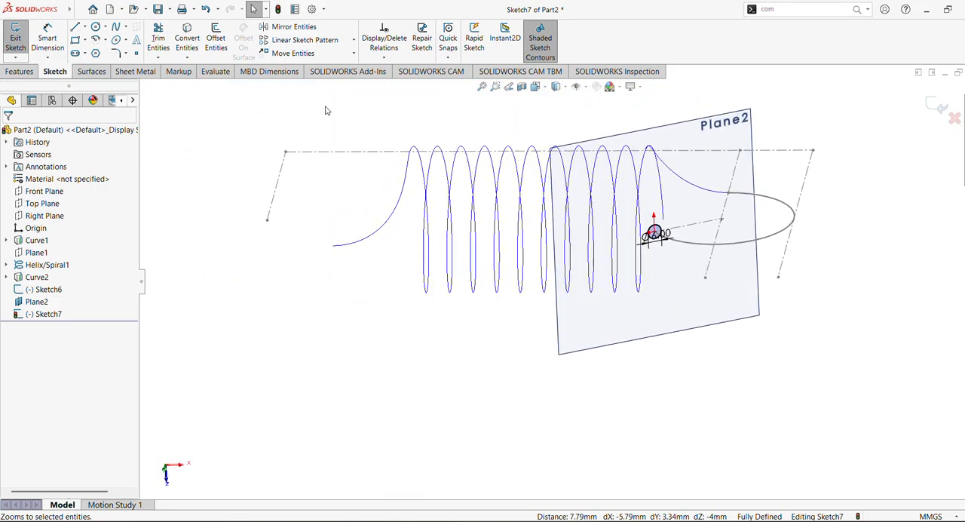
click(500, 59)
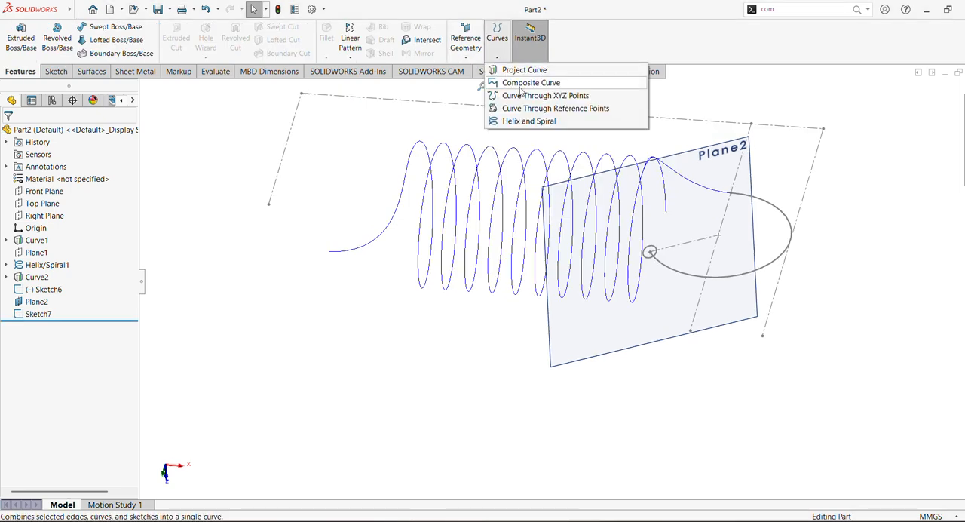
click(522, 83)
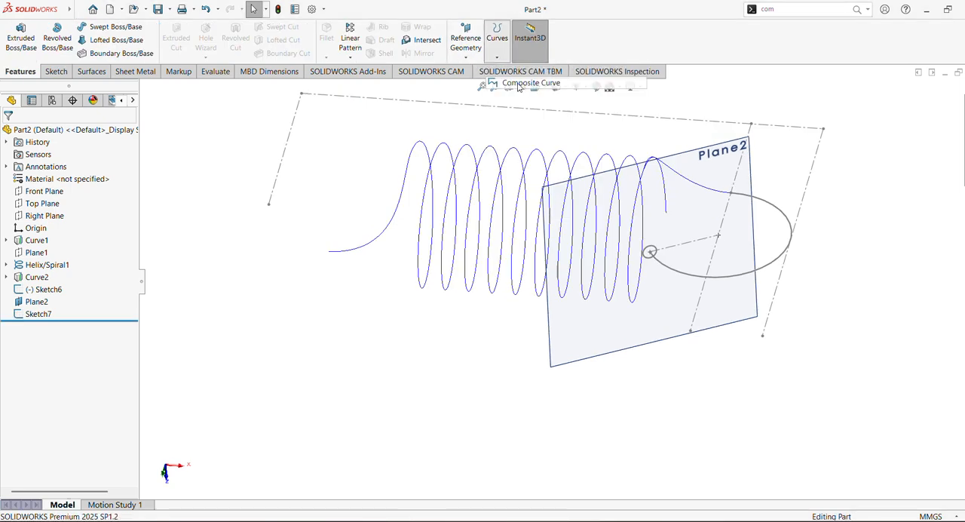
click(395, 214)
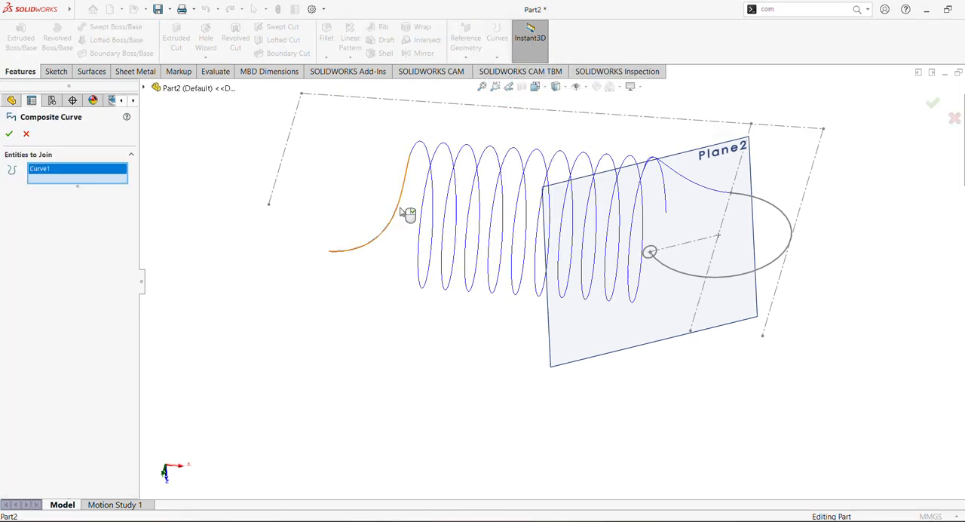
click(417, 148)
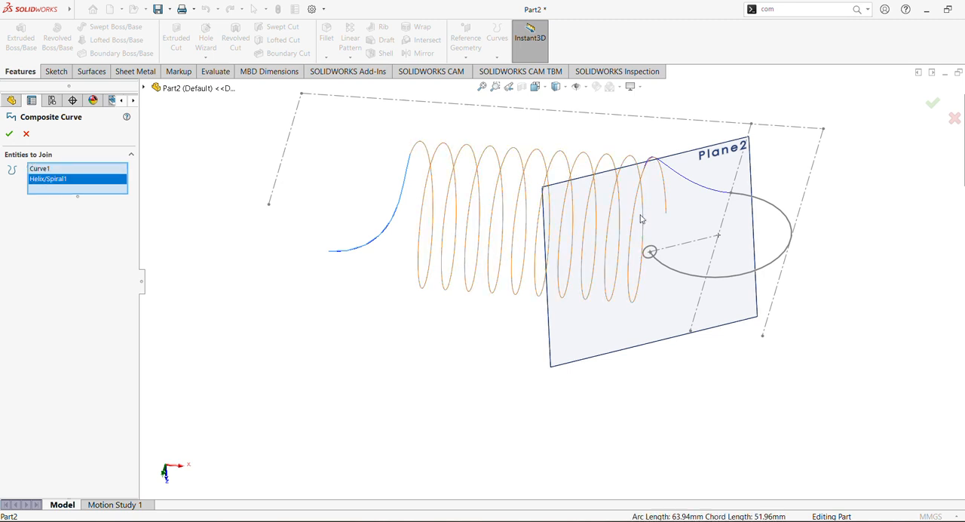
click(700, 190)
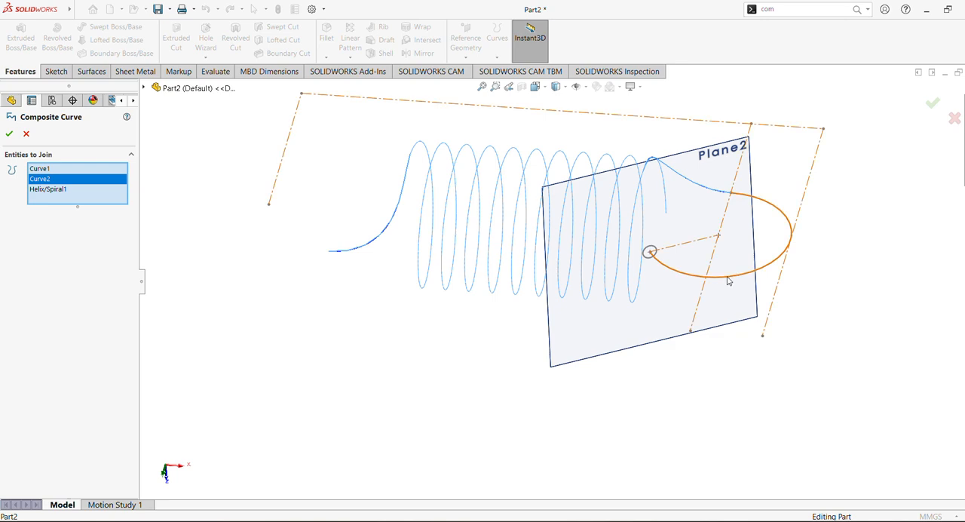
click(728, 279)
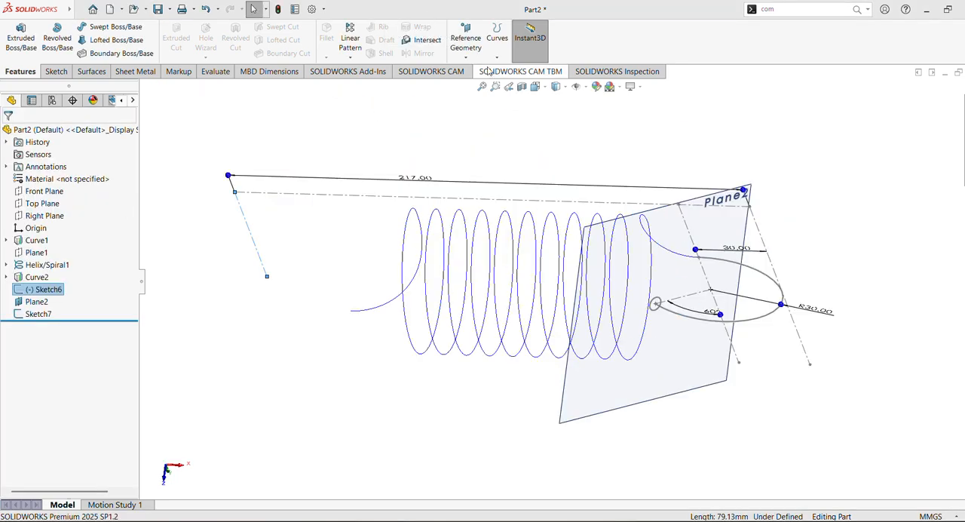
click(683, 143)
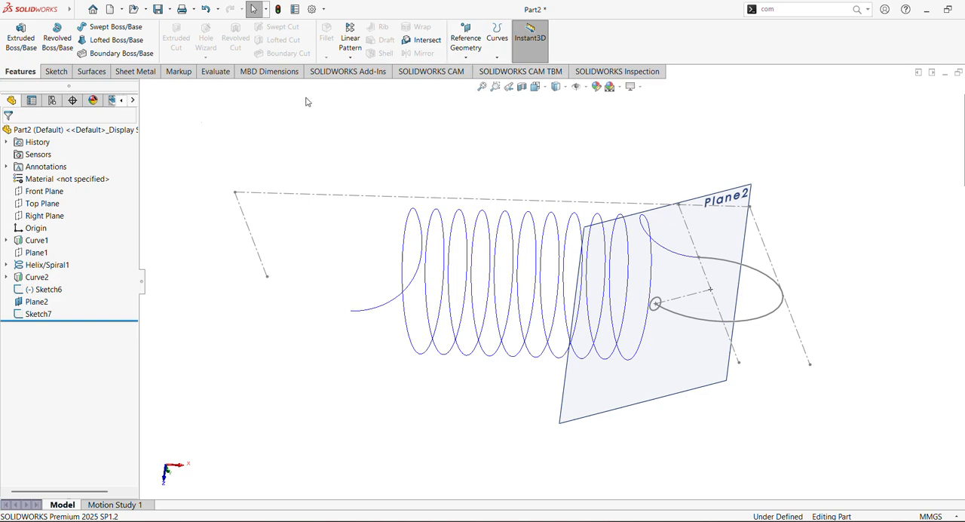
Start a sketch on the Front Plane and draw a vertical centerline about 121 mm long upward from the lower horizontal construction line, near Curve1's free end
click(44, 191)
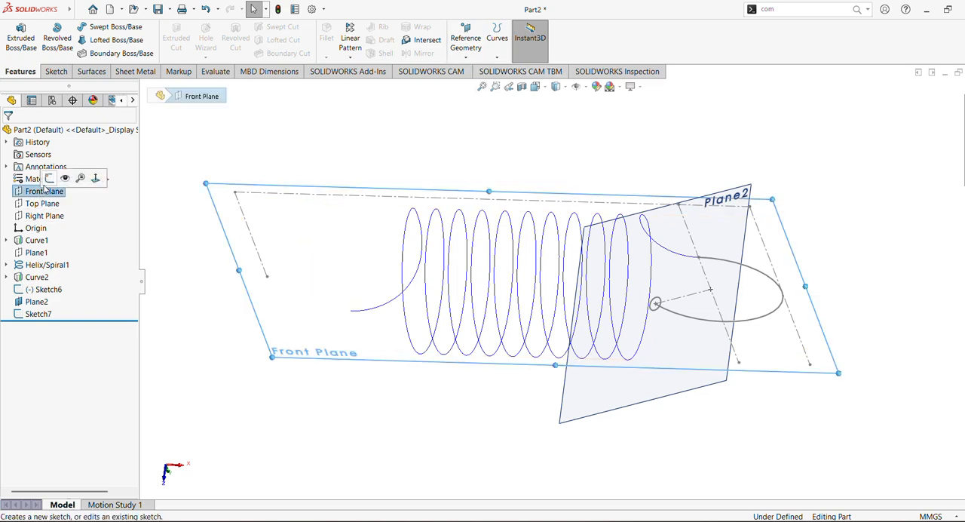
click(48, 179)
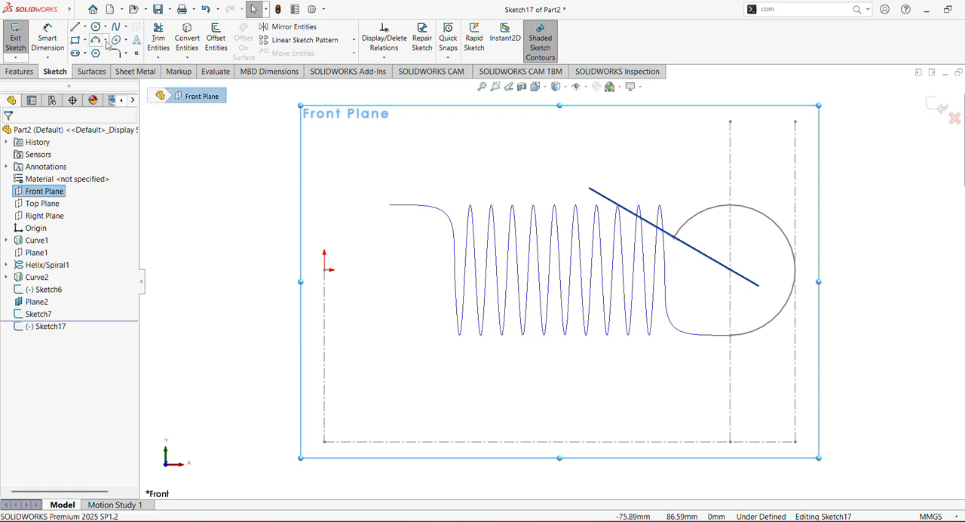
click(84, 27)
click(95, 53)
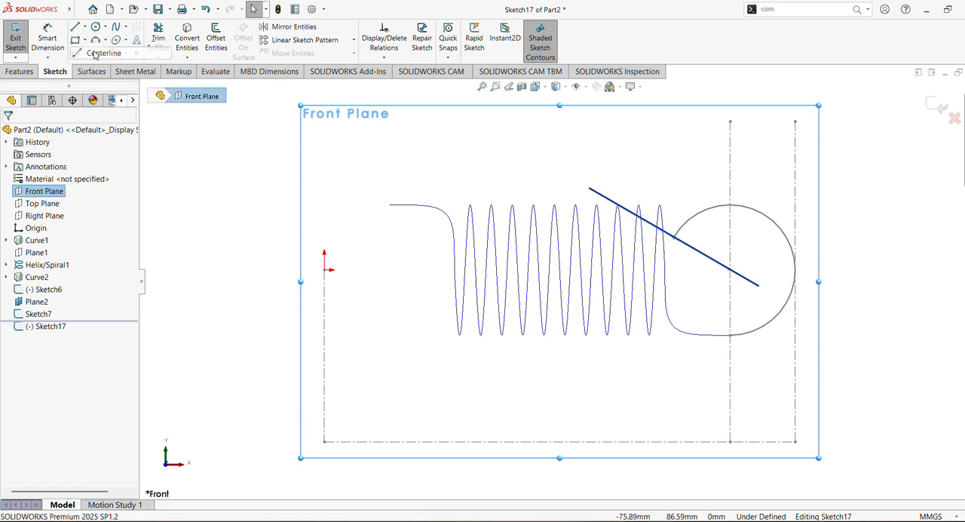
click(402, 442)
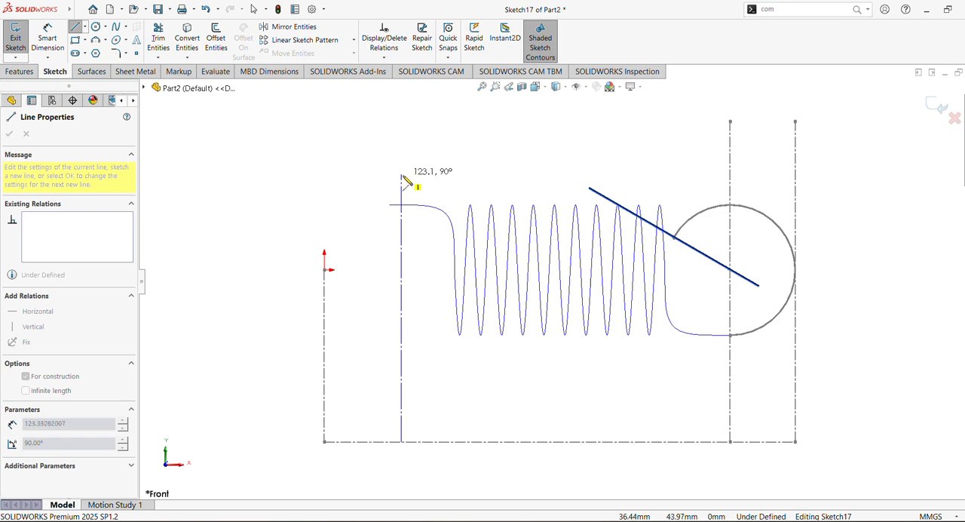
click(402, 181)
Dimension the new centerline 30 mm from the vertical construction line through the origin
click(47, 42)
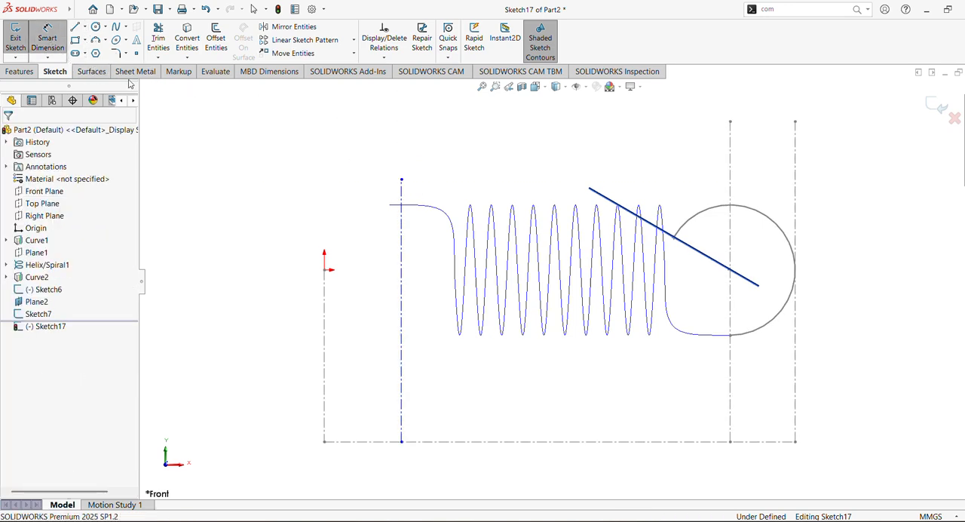
click(325, 330)
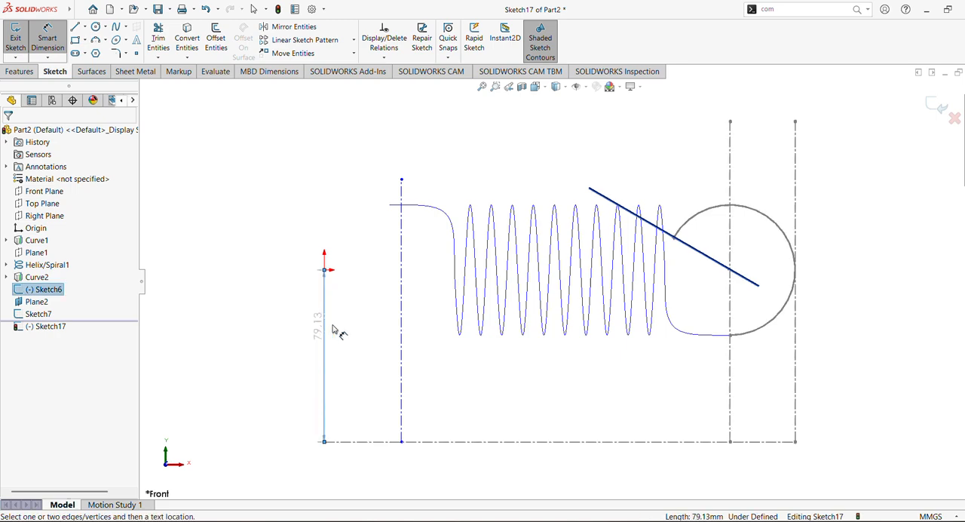
click(401, 329)
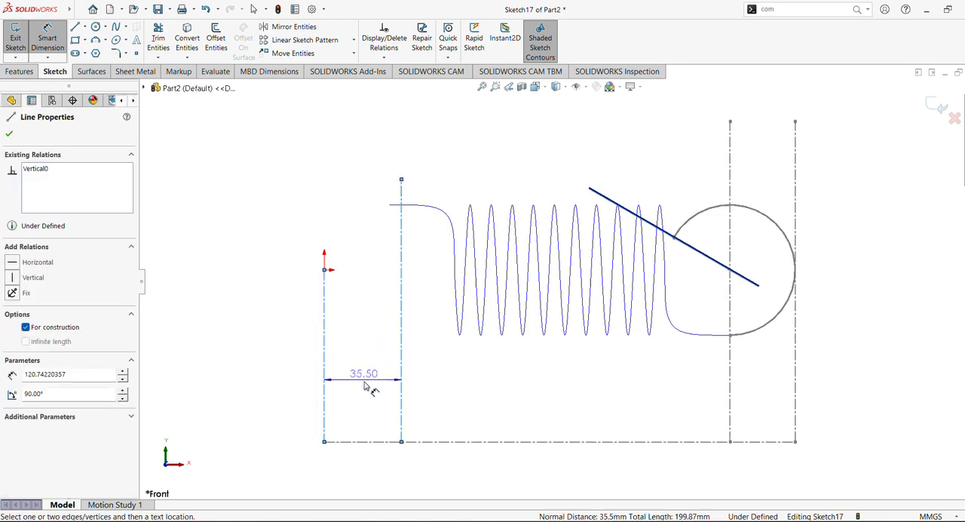
click(370, 389)
text(30)
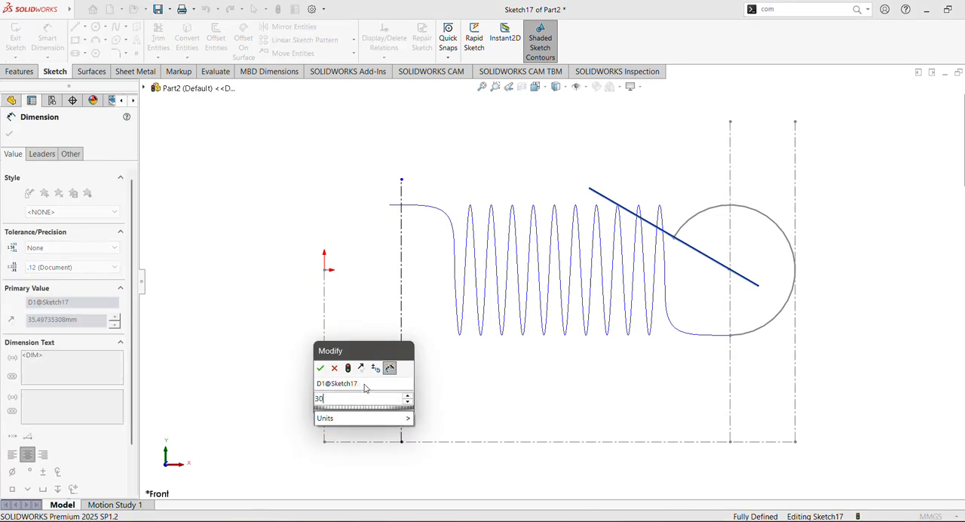
key(Return)
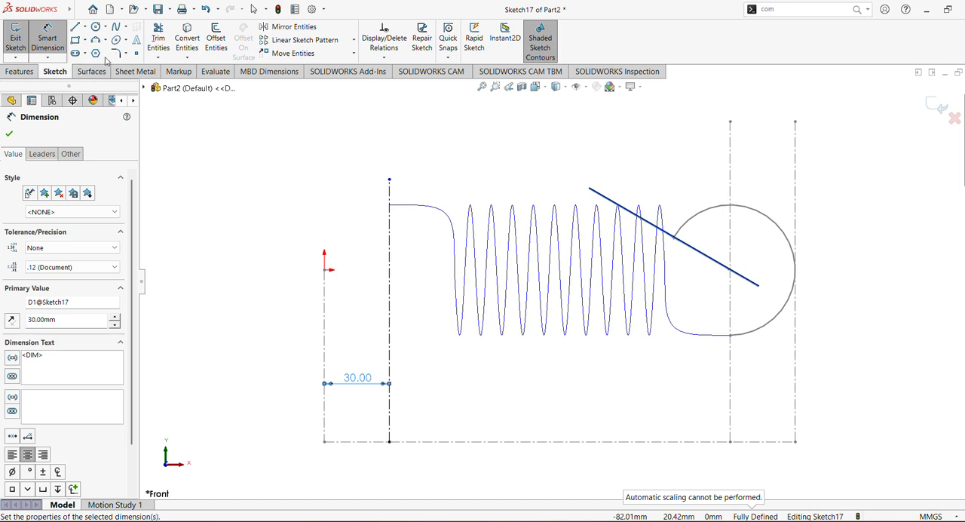
Draw a centerpoint arc spanning about 226° around the origin side, centred on the new centerline and ending near Curve1's free end
click(109, 42)
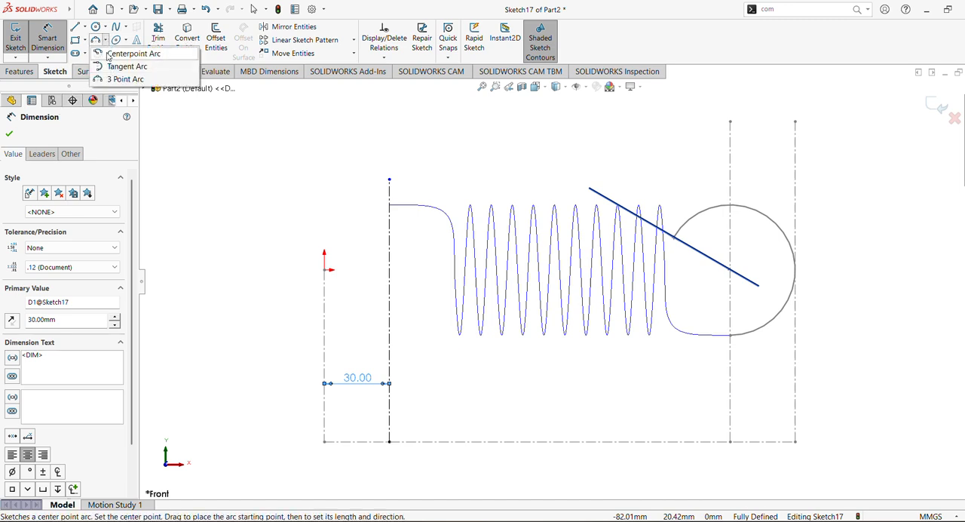
click(119, 46)
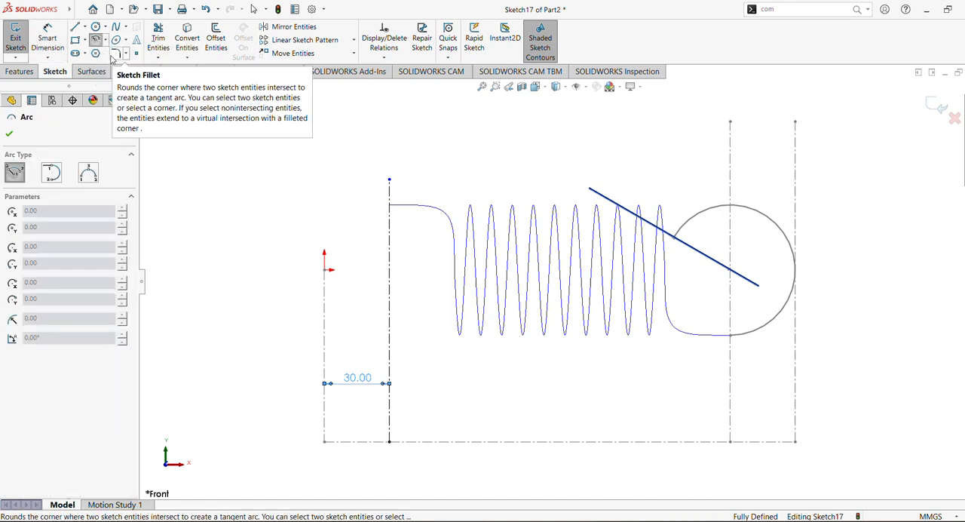
click(390, 276)
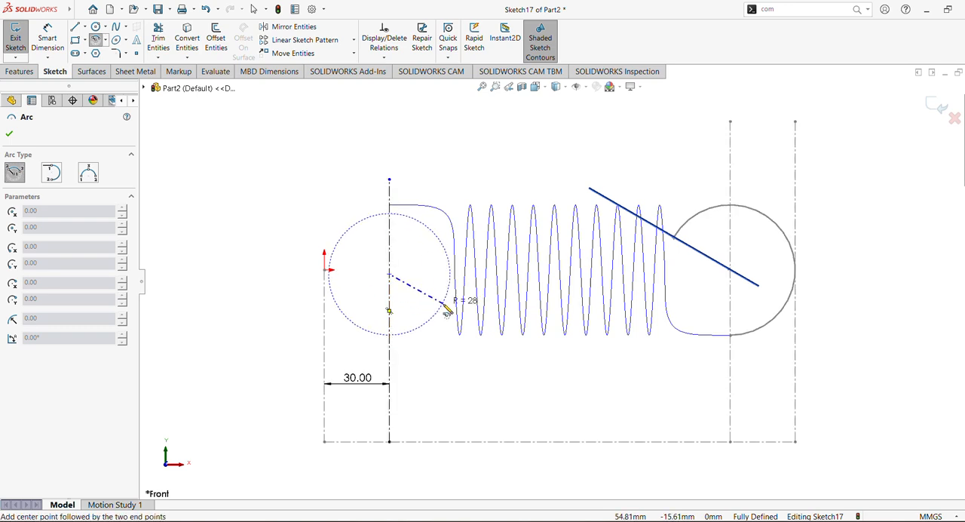
click(447, 315)
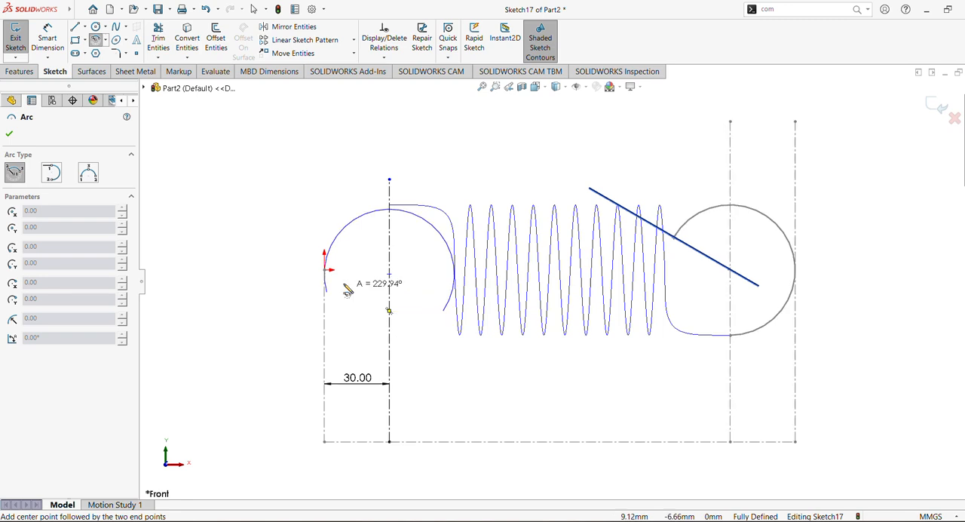
click(380, 201)
click(9, 134)
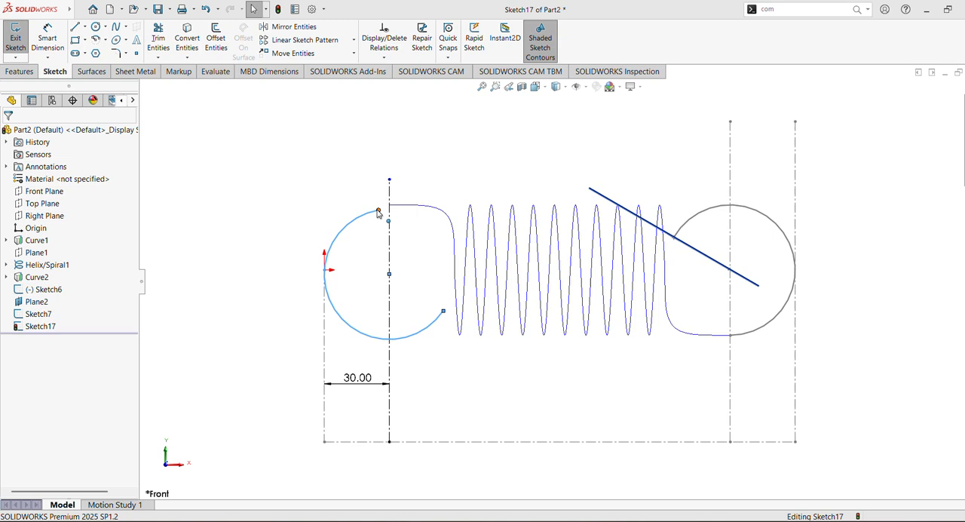
Make the new arc's upper endpoint pierce the adjacent projected curve
click(379, 212)
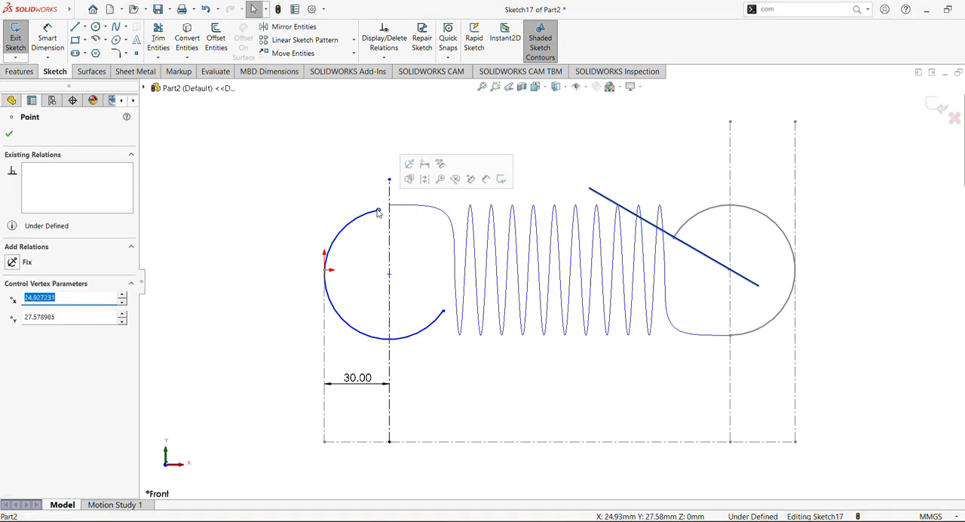
ctrl+click(426, 212)
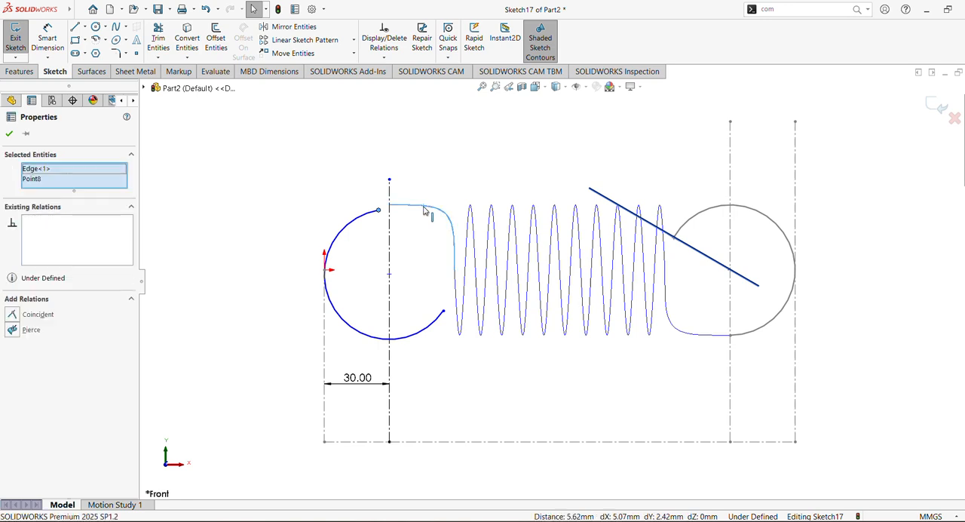
click(458, 176)
click(327, 163)
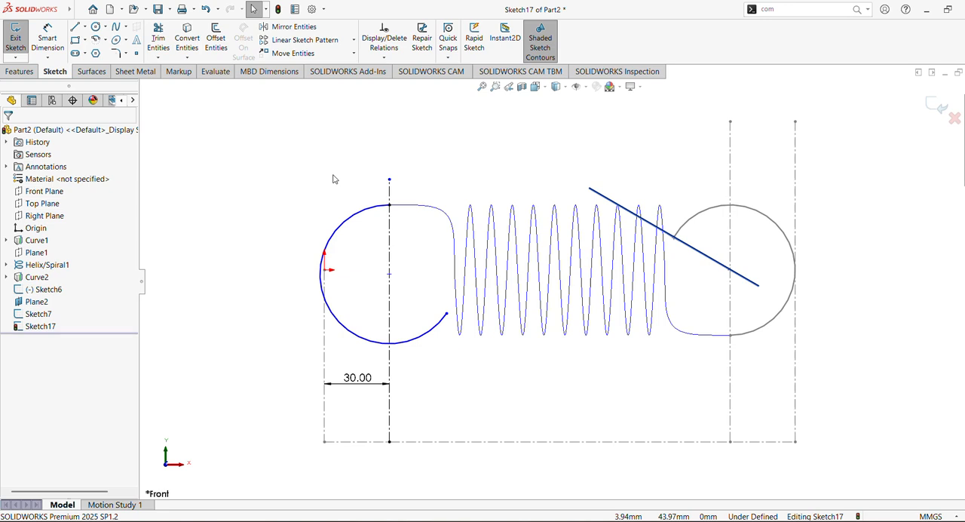
Make the new arc tangent to the vertical construction line through the origin
click(343, 327)
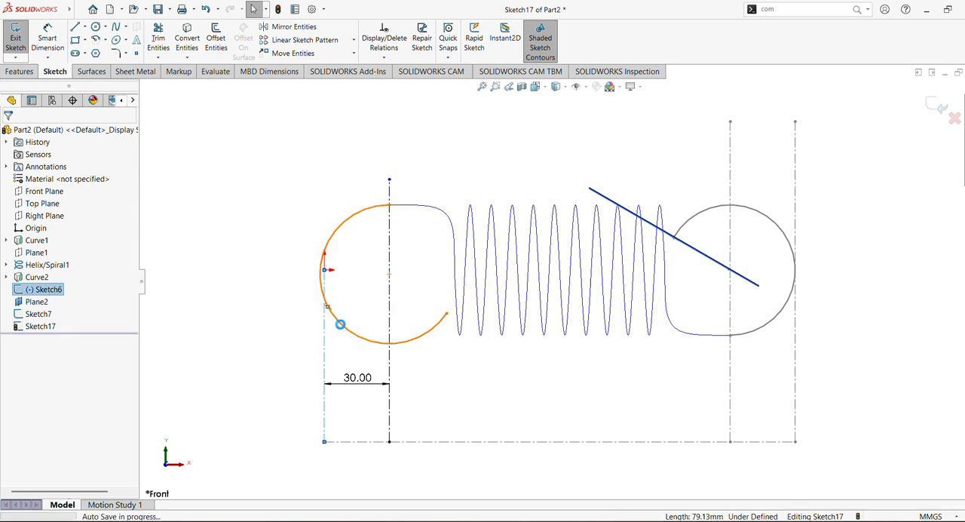
ctrl+click(340, 324)
click(387, 304)
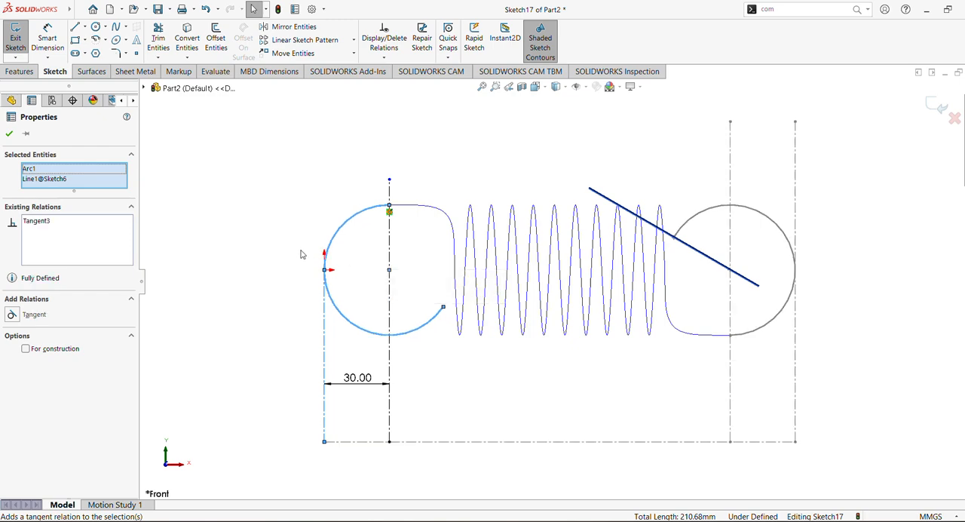
click(298, 251)
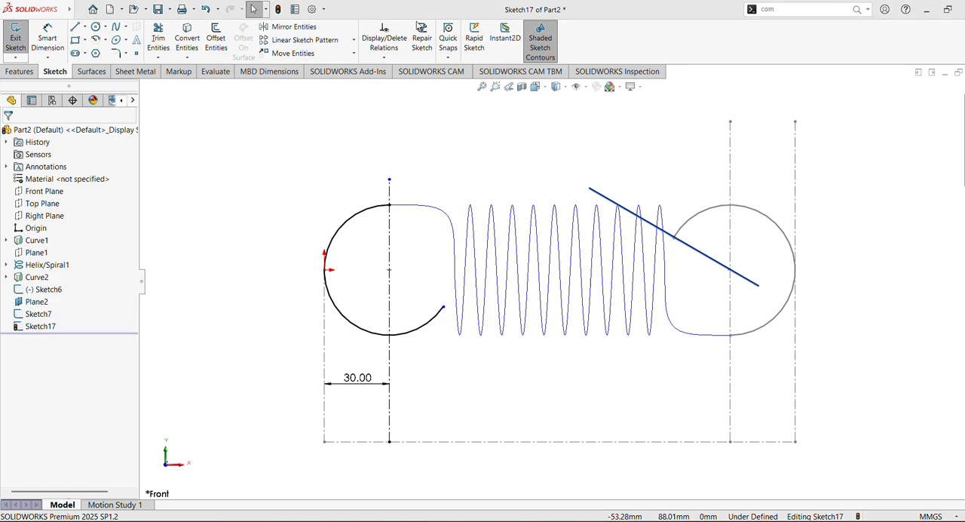
Draw a centerline from the new arc's free lower endpoint to its centre
click(85, 26)
click(105, 55)
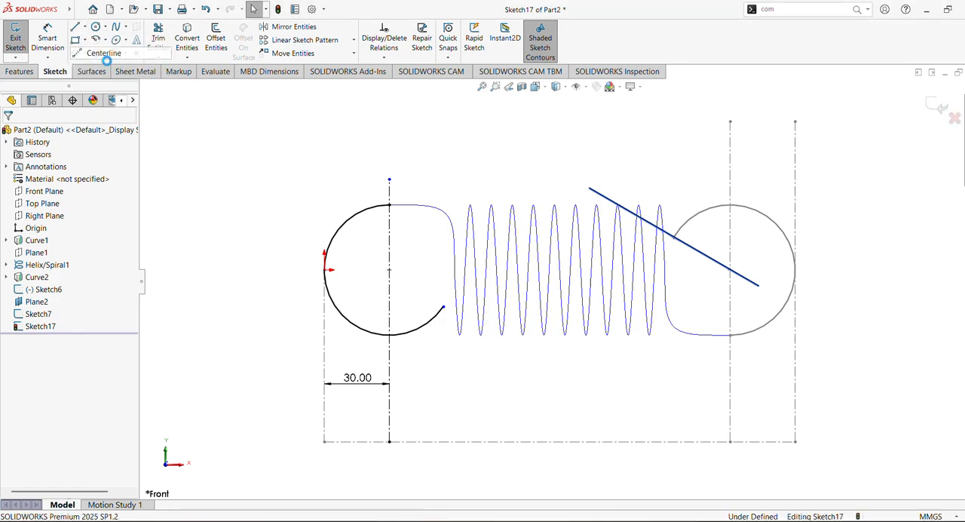
click(443, 307)
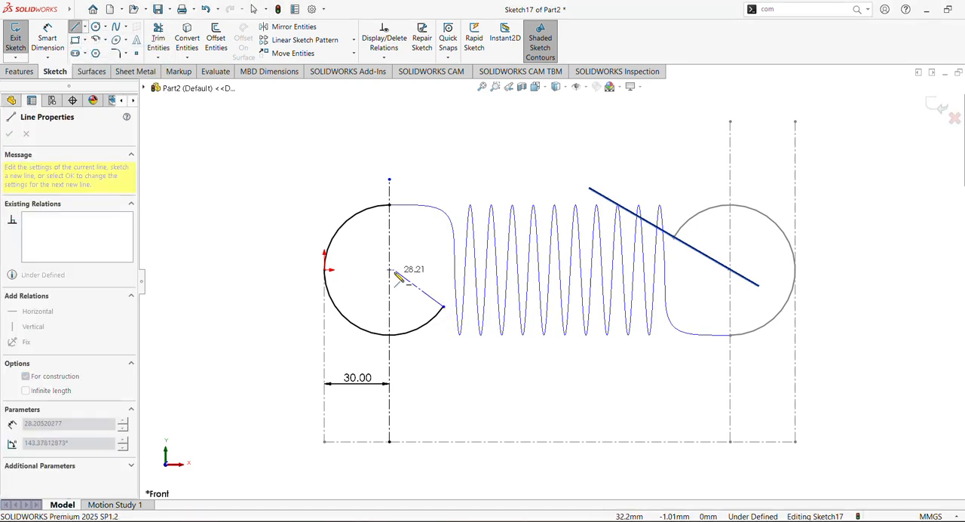
click(389, 270)
key(Escape)
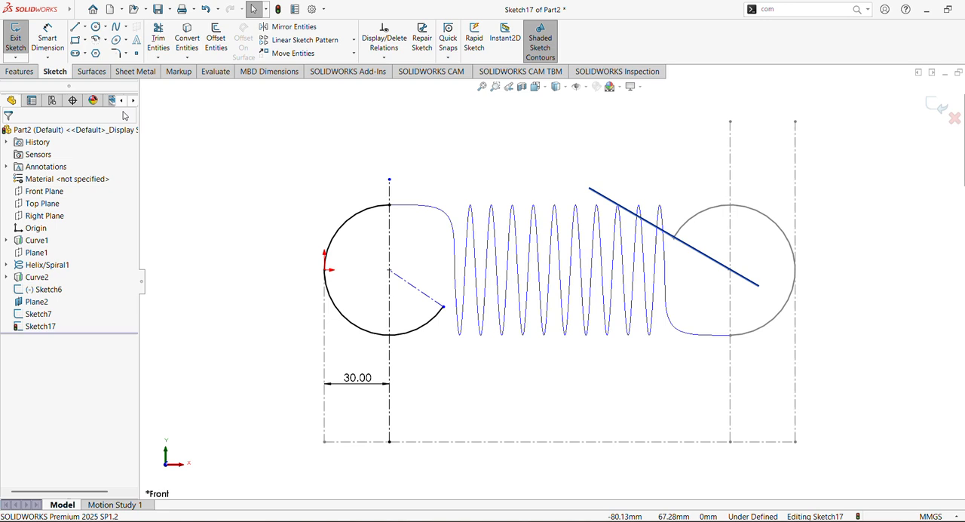
Dimension the angle between the arc's end centerline and the vertical construction line at 60°
click(50, 45)
click(432, 299)
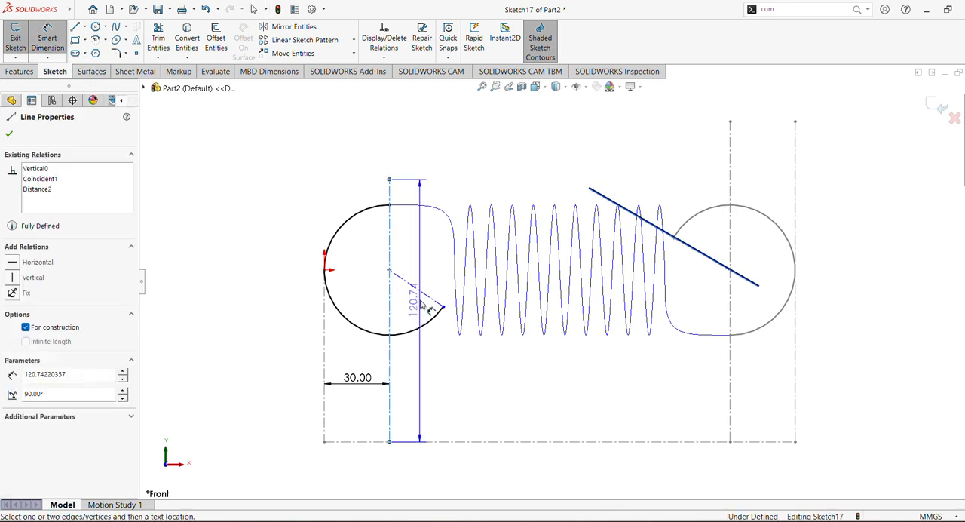
click(390, 298)
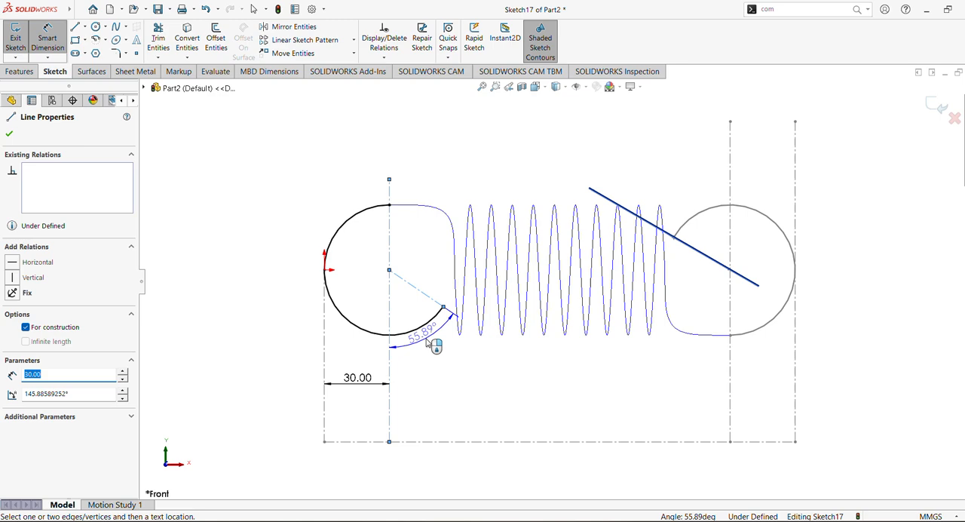
click(428, 341)
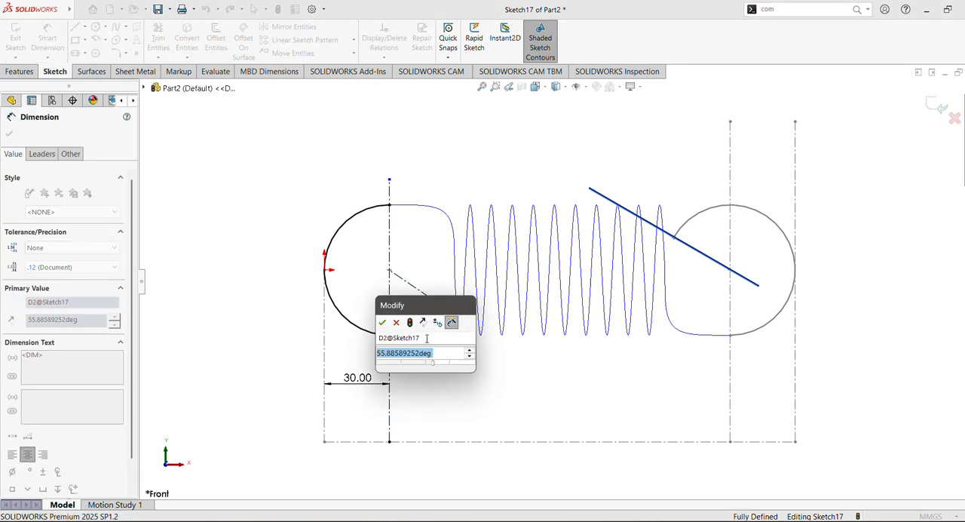
text(60)
key(Return)
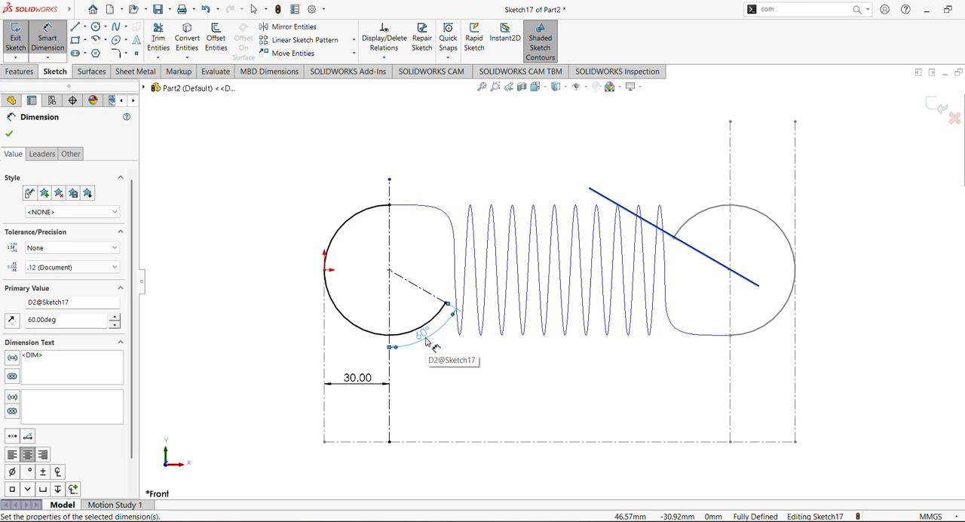
Try 50° and 40° as the angle between the hook arc's end centerline and the vertical construction line
double_click(427, 341)
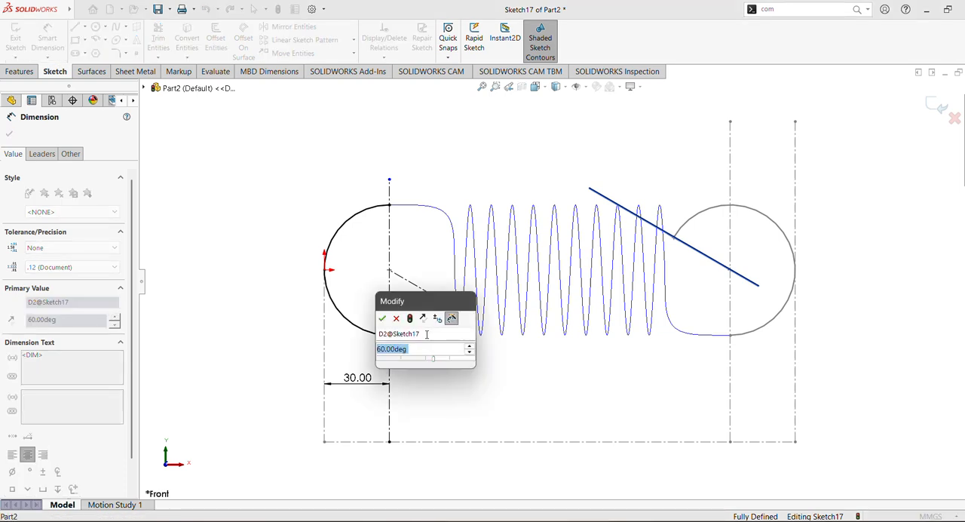
text(50)
key(Return)
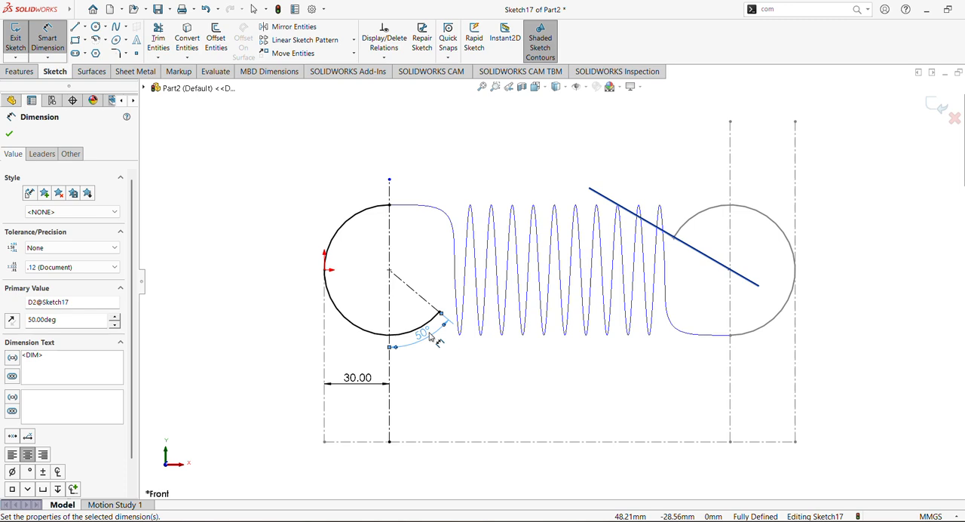
double_click(426, 335)
text(40)
key(Return)
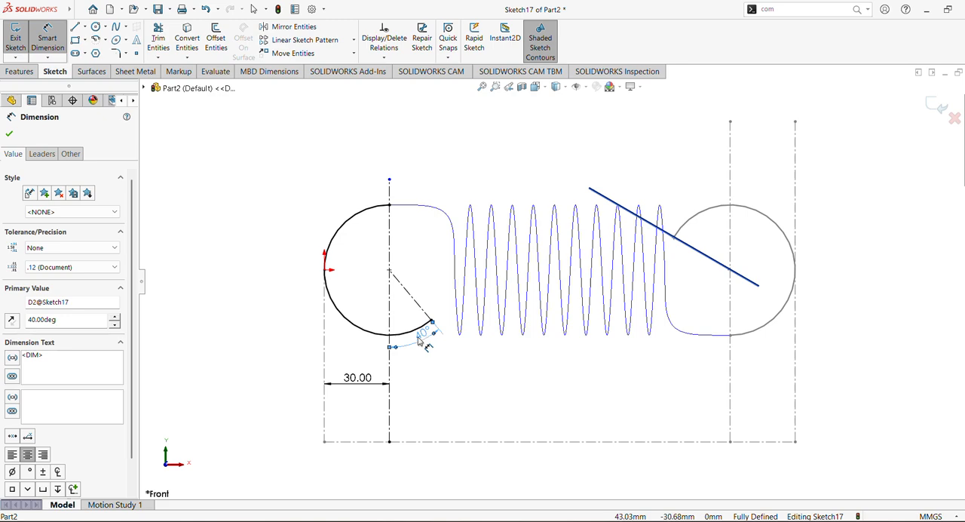
Set the hook arc's end angle to 30° and exit the sketch
double_click(423, 336)
text(30)
key(Return)
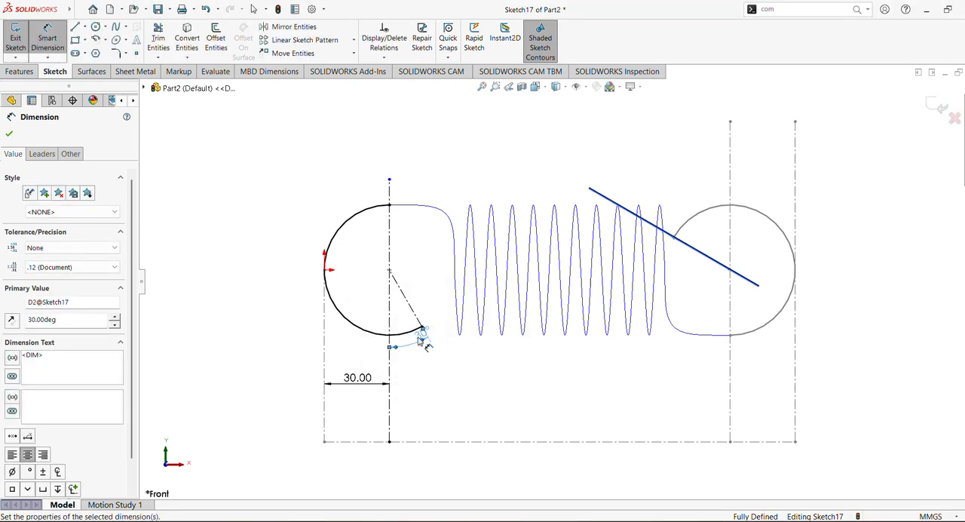
click(9, 133)
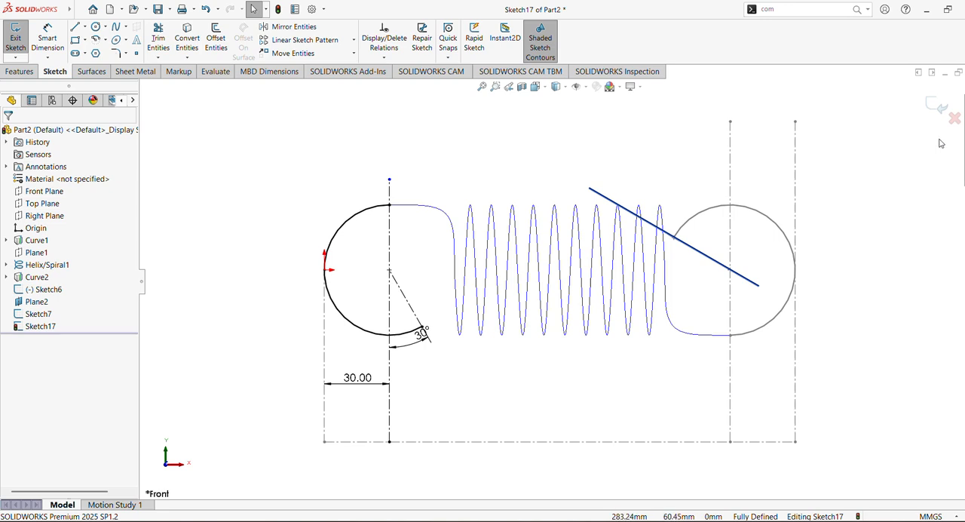
click(940, 108)
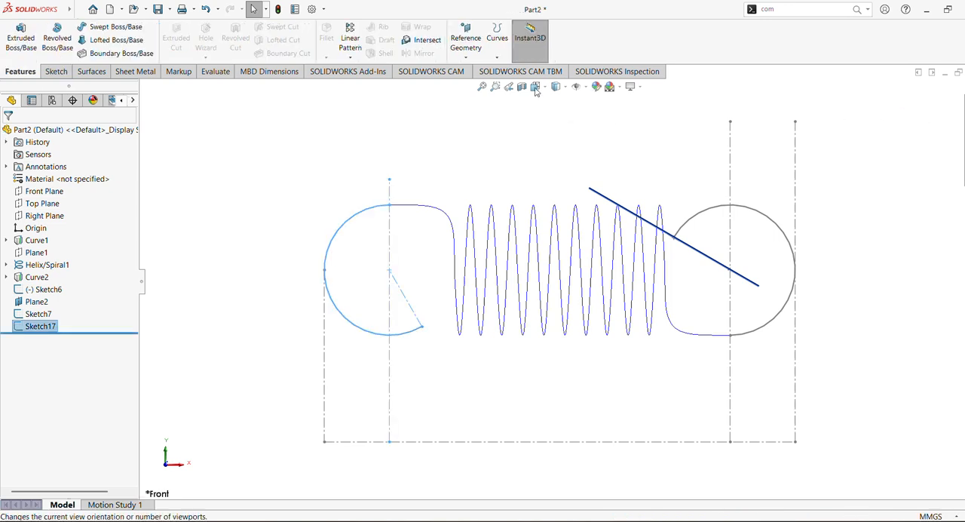
Create a composite curve joining Sketch17, Curve1, Helix/Spiral1, Curve2 and Sketch6 into one continuous spring path
click(497, 57)
click(497, 83)
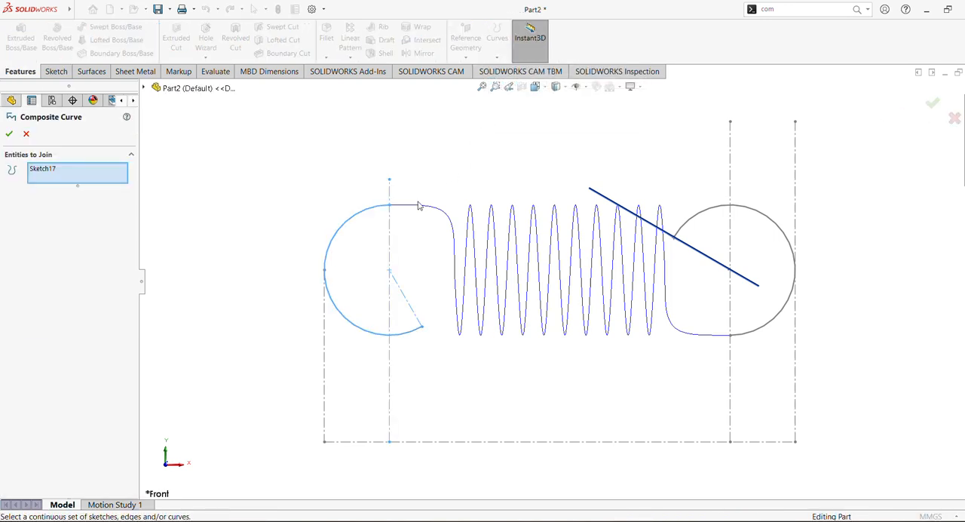
click(359, 217)
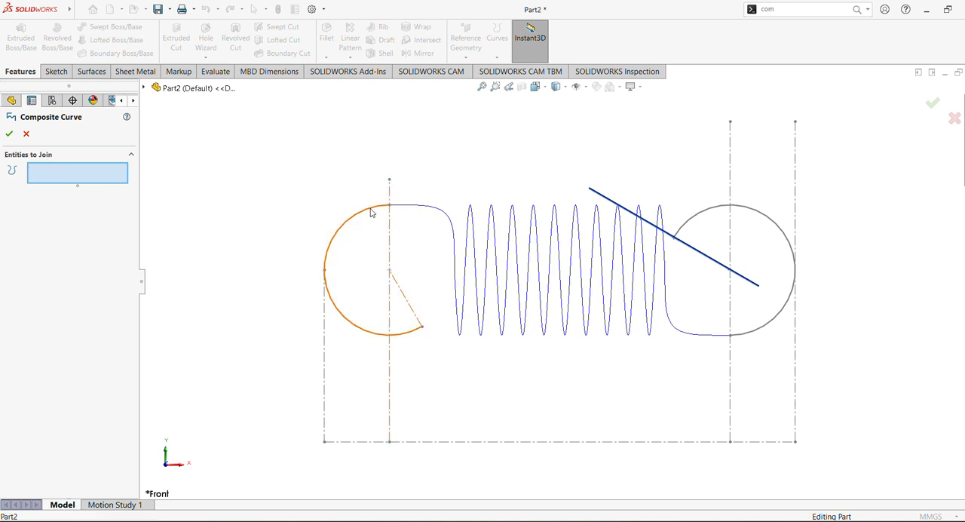
click(371, 213)
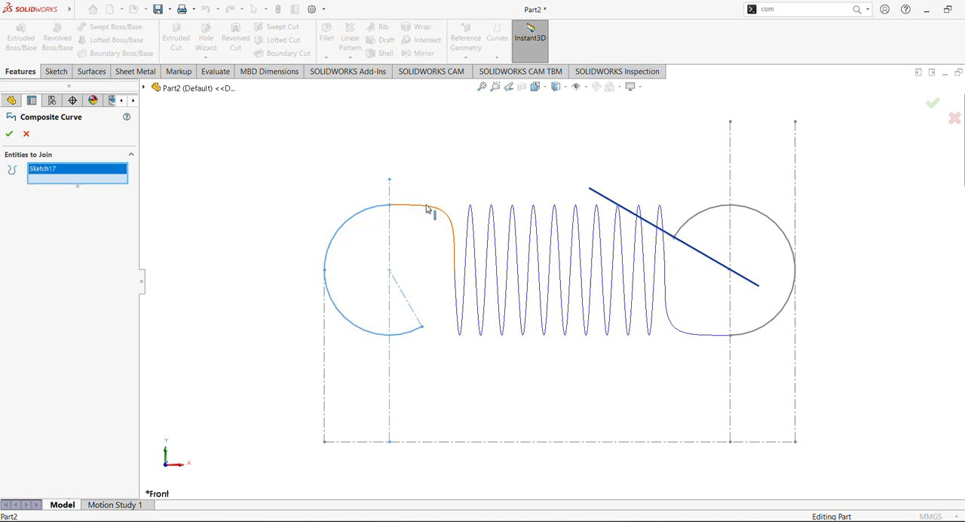
click(427, 209)
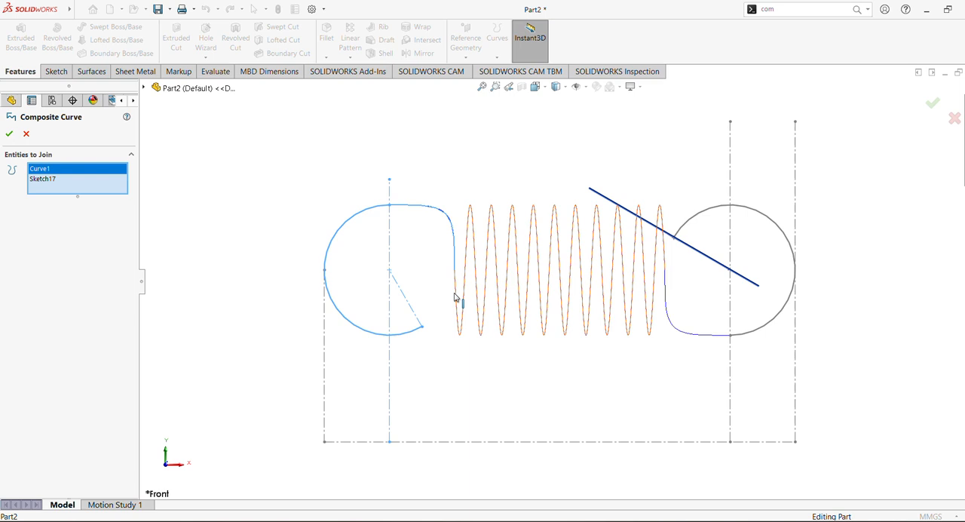
click(456, 297)
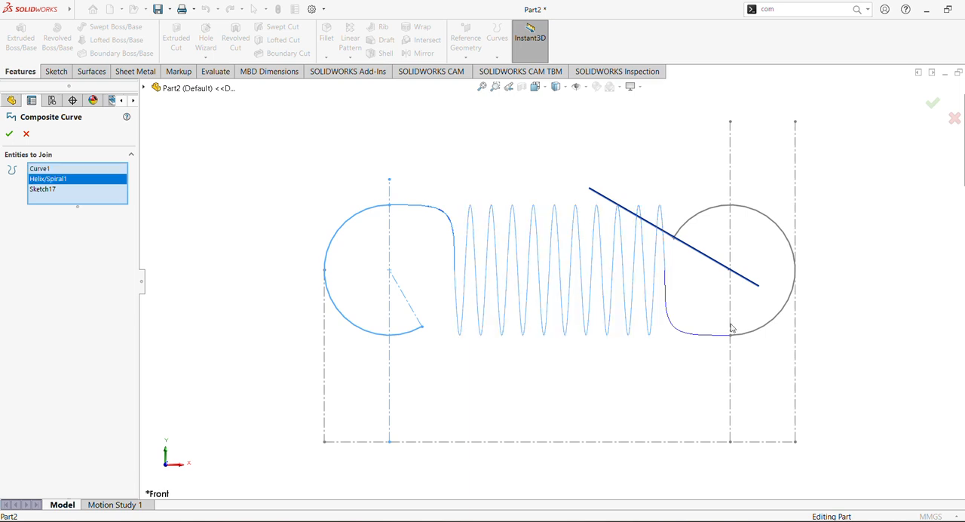
click(691, 338)
click(773, 324)
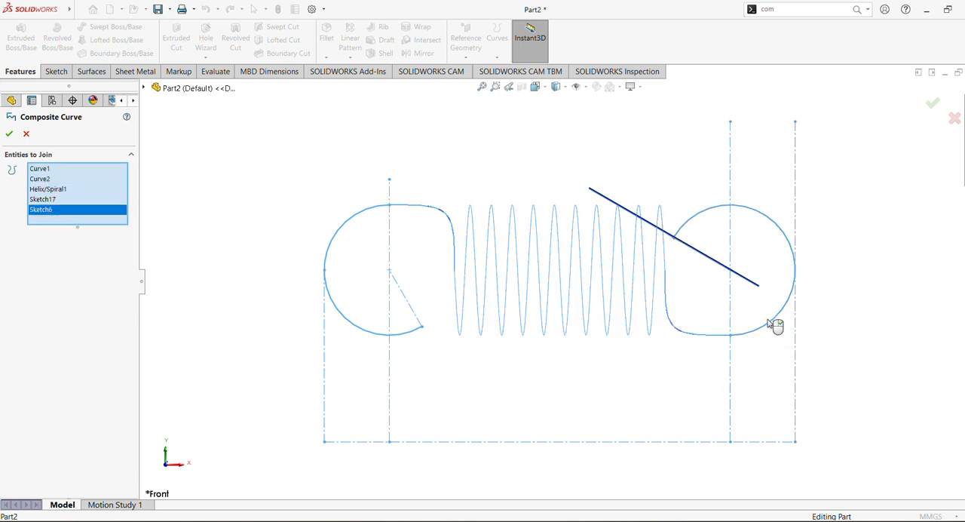
mouse_move(653, 280)
middle_down()
mouse_move(645, 274)
mouse_move(656, 288)
middle_up()
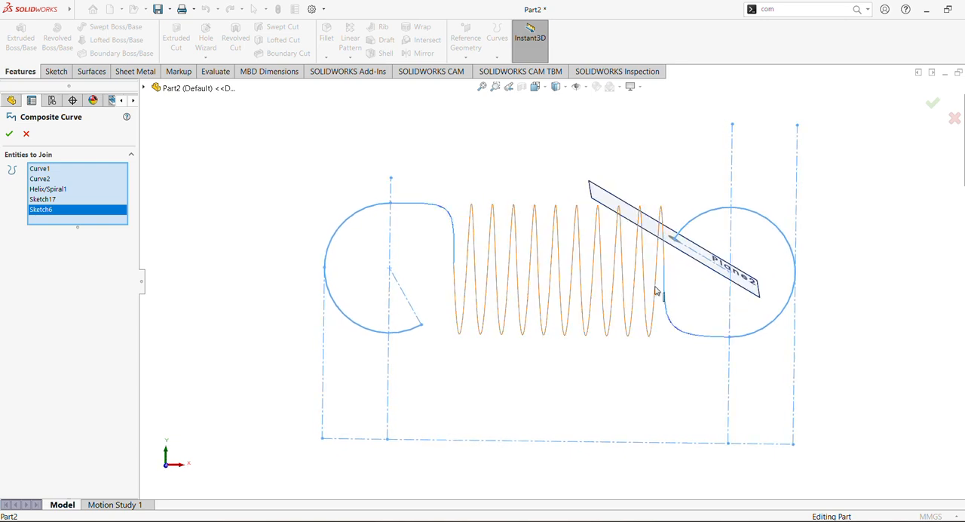
click(9, 134)
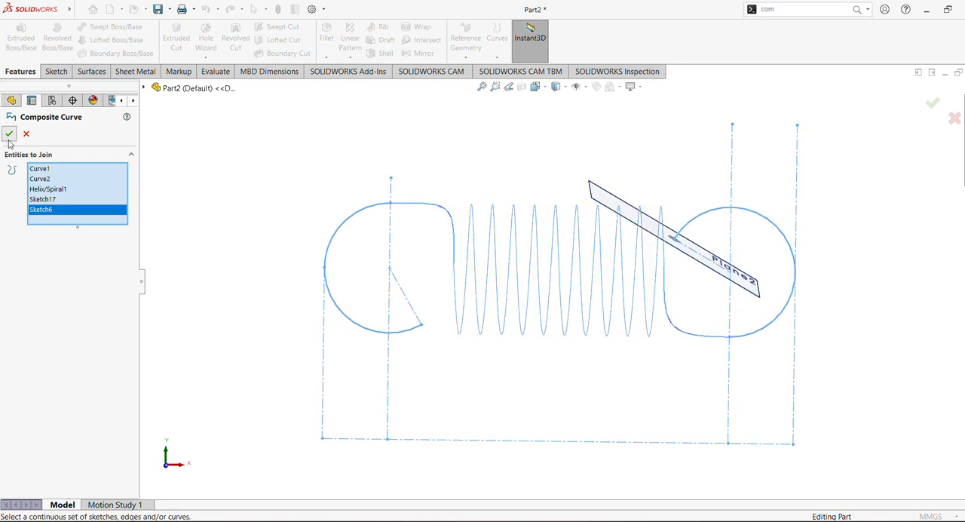
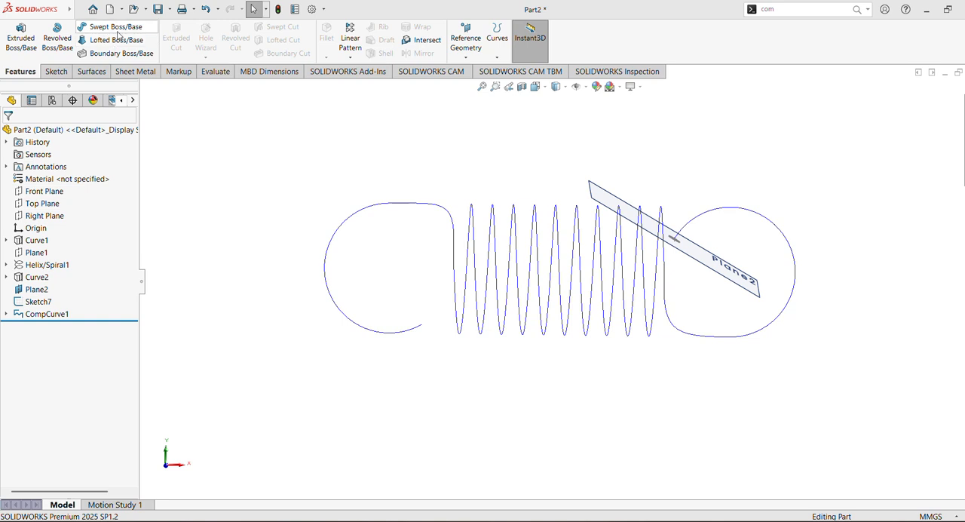
Create a swept boss using the circular Sketch7 as the profile and CompCurve1 as the path
click(115, 28)
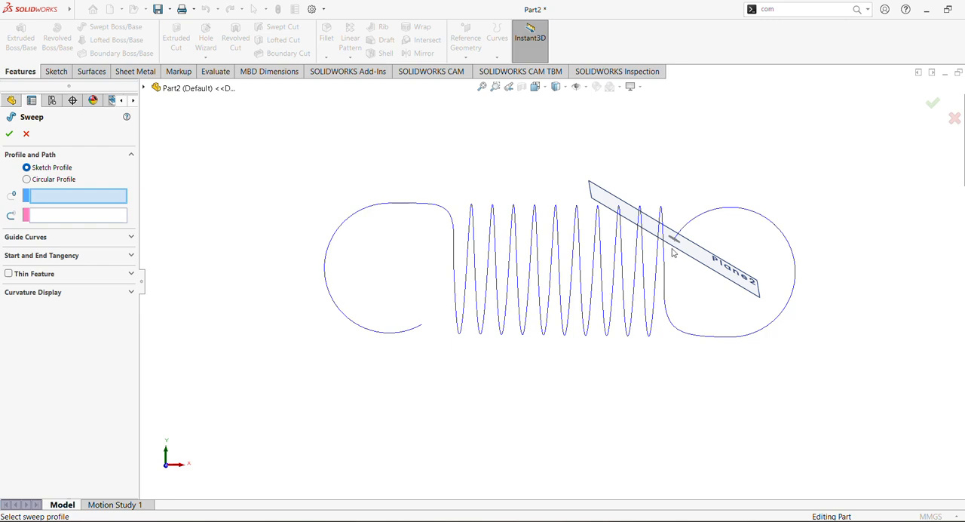
middle_drag(679, 283, 698, 128)
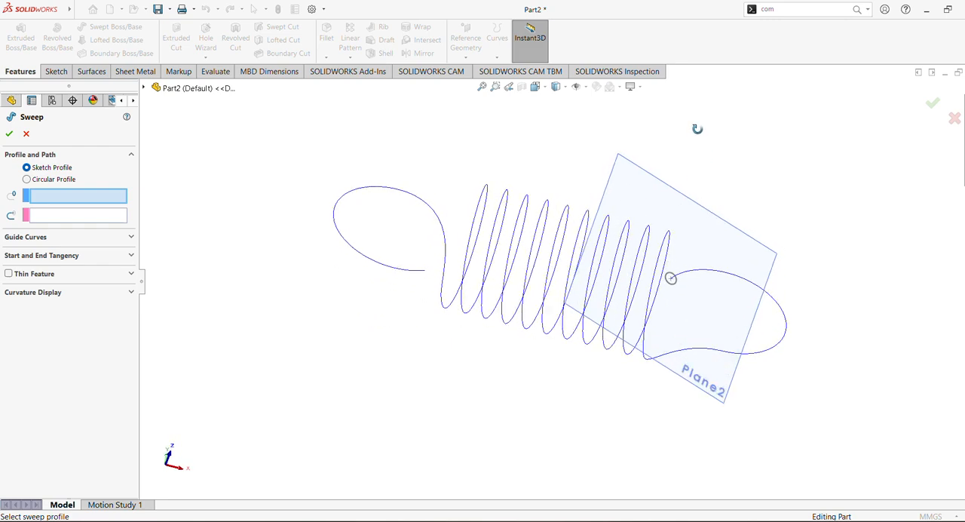
click(676, 292)
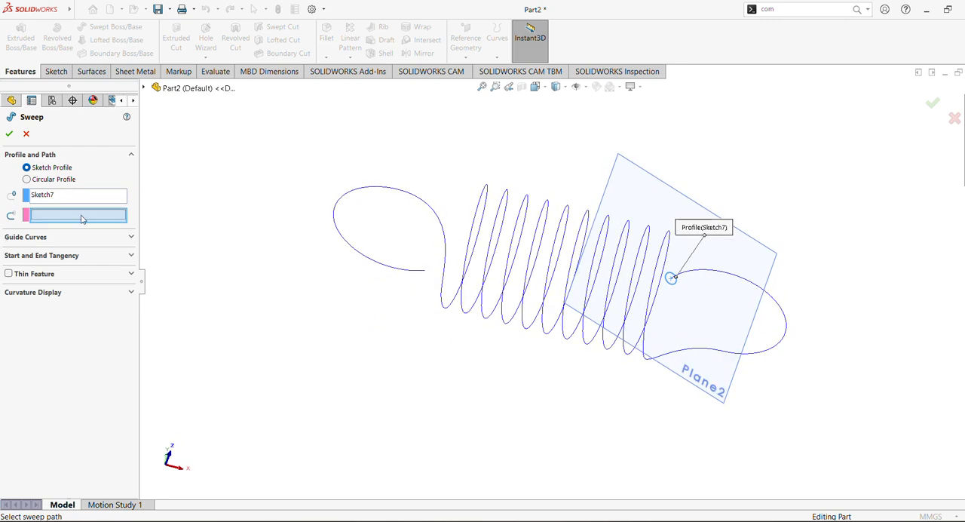
click(190, 89)
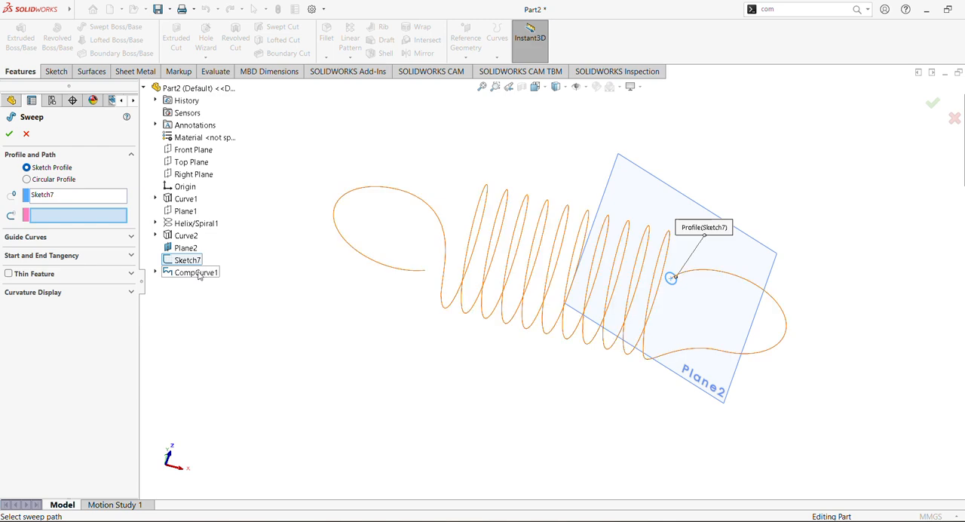
click(195, 271)
middle_drag(412, 259, 452, 196)
click(9, 134)
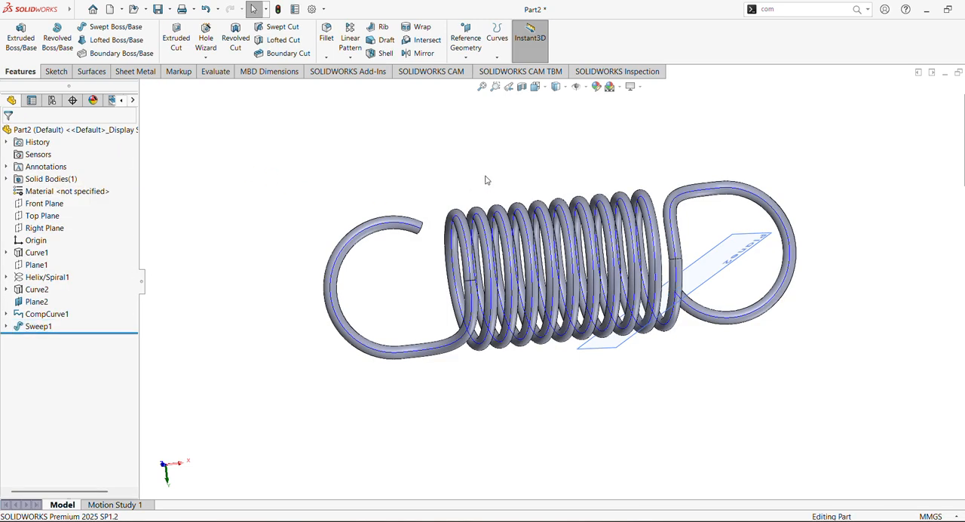
Hide the composite curve CompCurve1 and the reference plane Plane2 so only the swept spring body shows
click(39, 314)
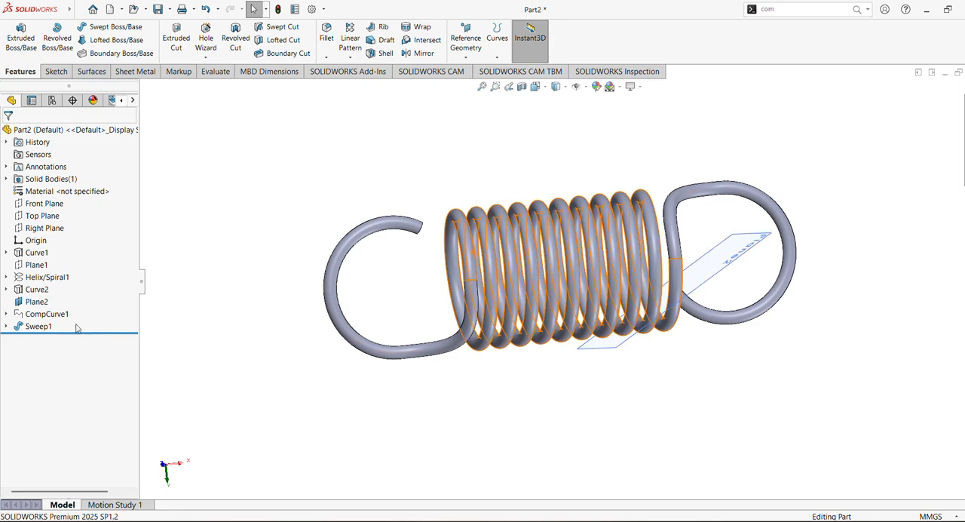
click(39, 303)
click(73, 281)
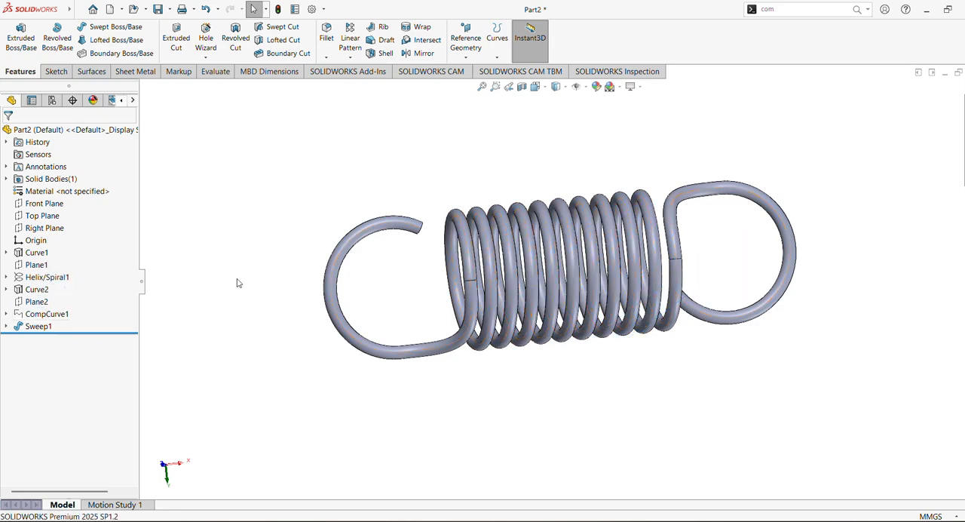
Open the Sweep1 definition to review its profile and path selections, and accept it without changes
middle_drag(237, 279, 228, 302)
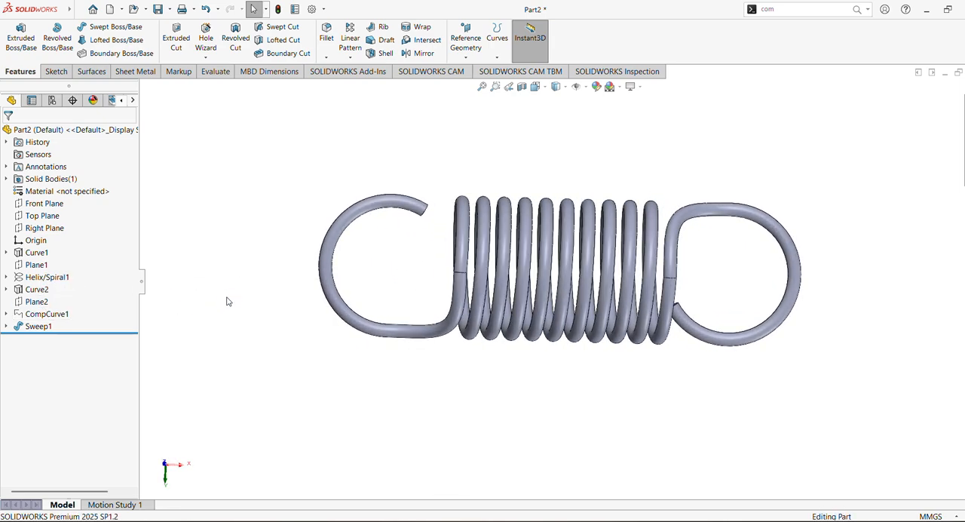
click(38, 326)
click(49, 298)
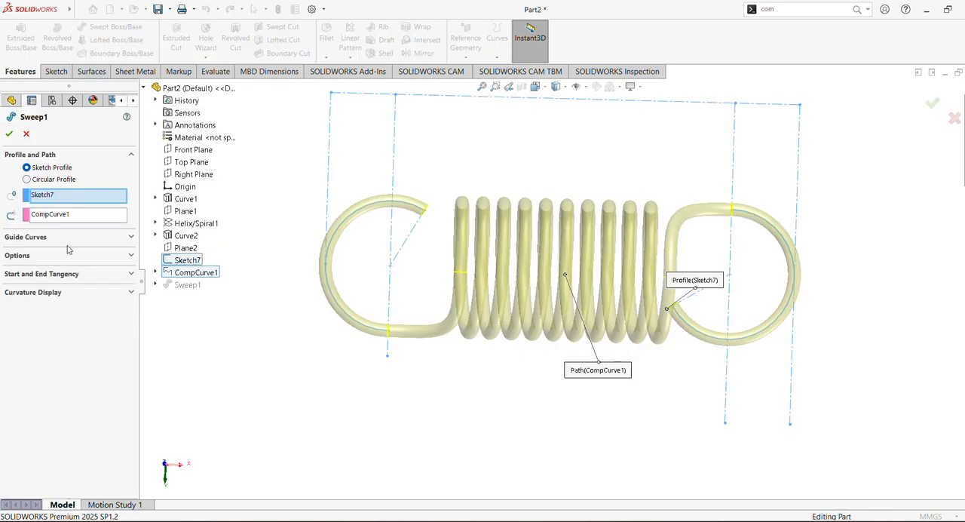
click(9, 133)
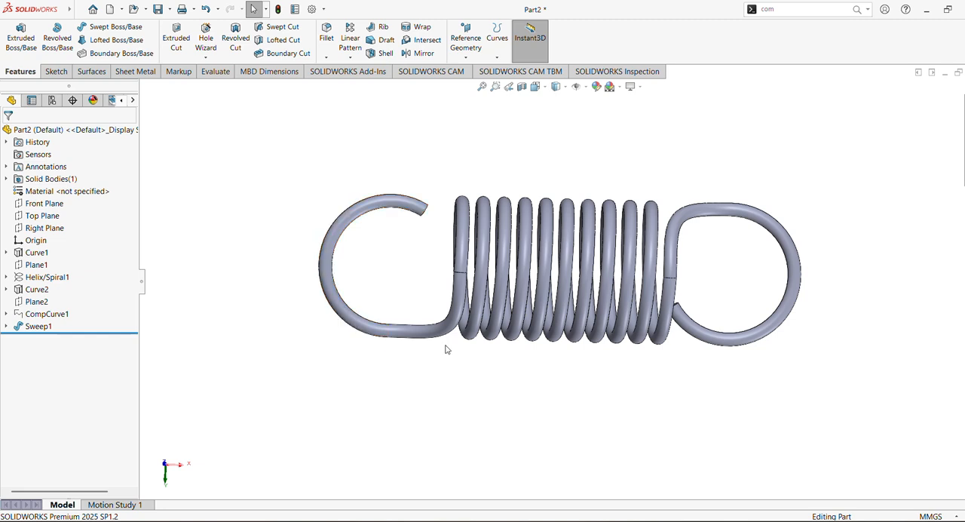
Apply the satin finish brass appearance from the Metal appearances to the whole spring
click(964, 163)
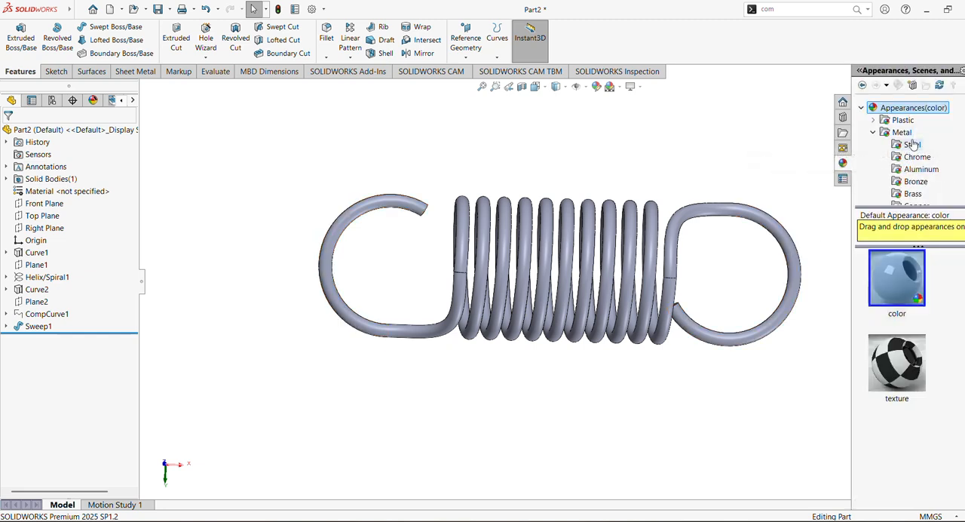
scroll(909, 155, down, 2)
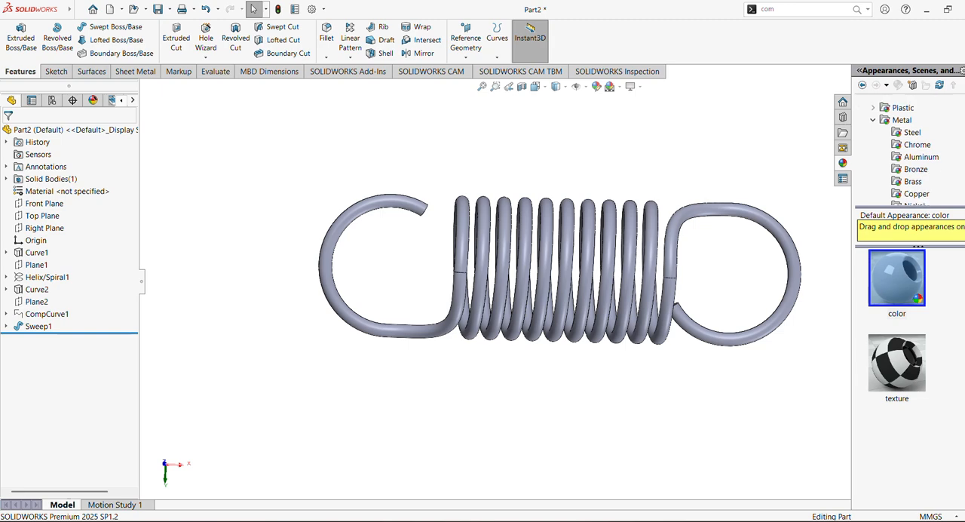
click(914, 170)
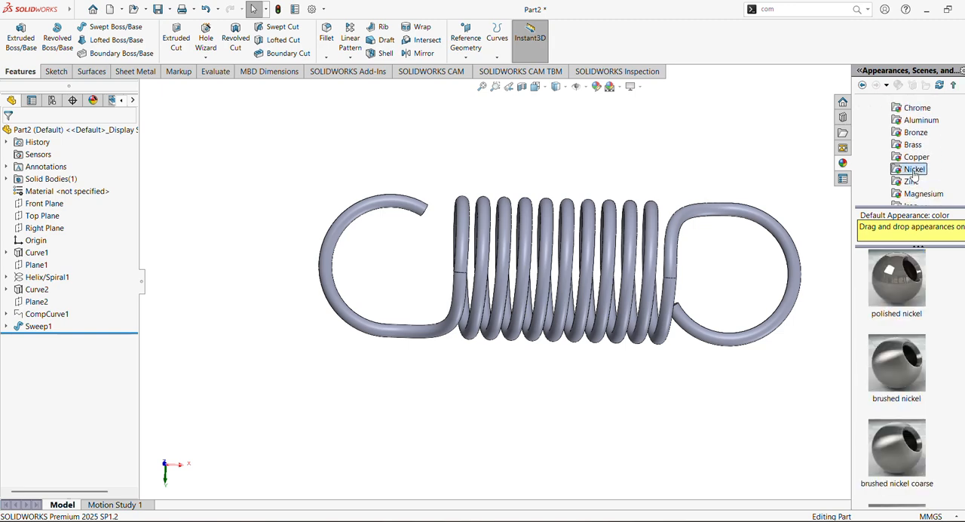
click(917, 157)
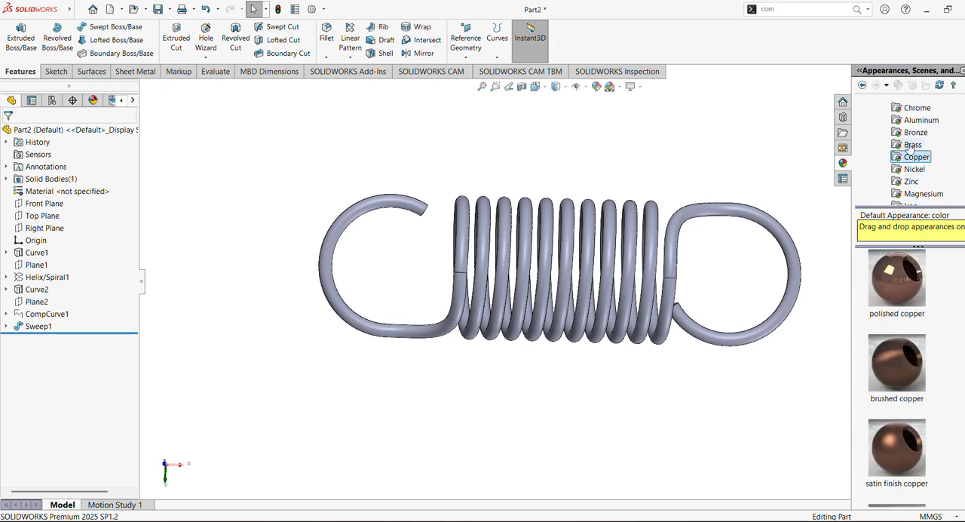
click(913, 145)
scroll(922, 351, down, 3)
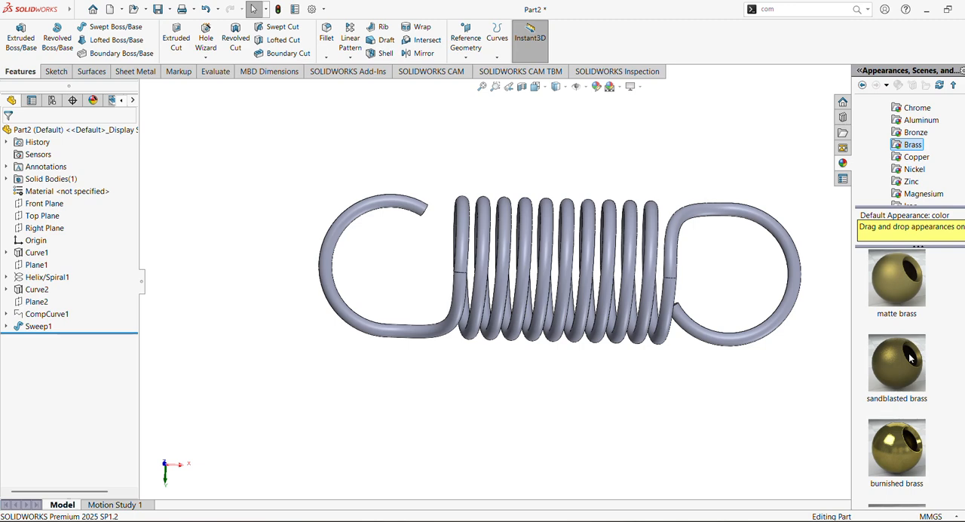
scroll(903, 384, up, 3)
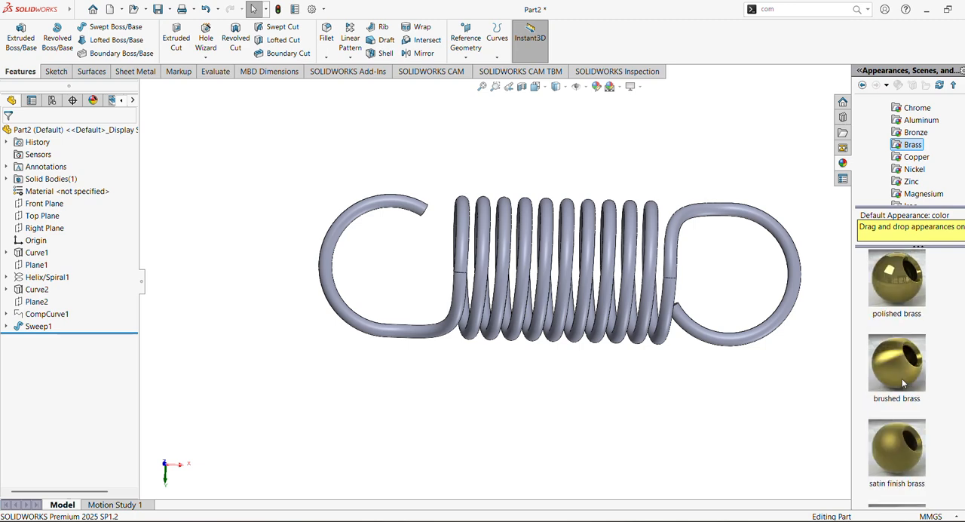
double_click(902, 461)
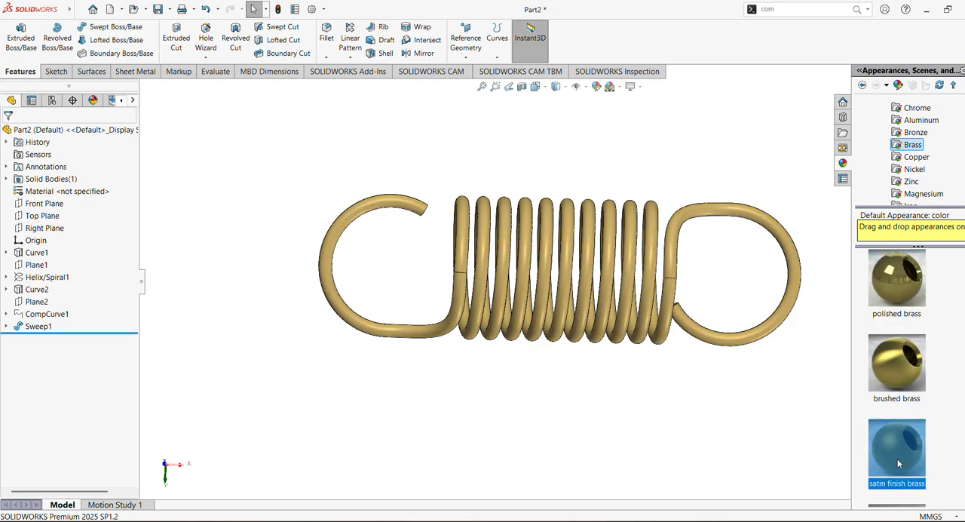
click(751, 400)
Start a symmetric 1 mm fillet and select the circular end edges of both hooks
middle_drag(752, 401, 804, 165)
middle_drag(772, 349, 741, 210)
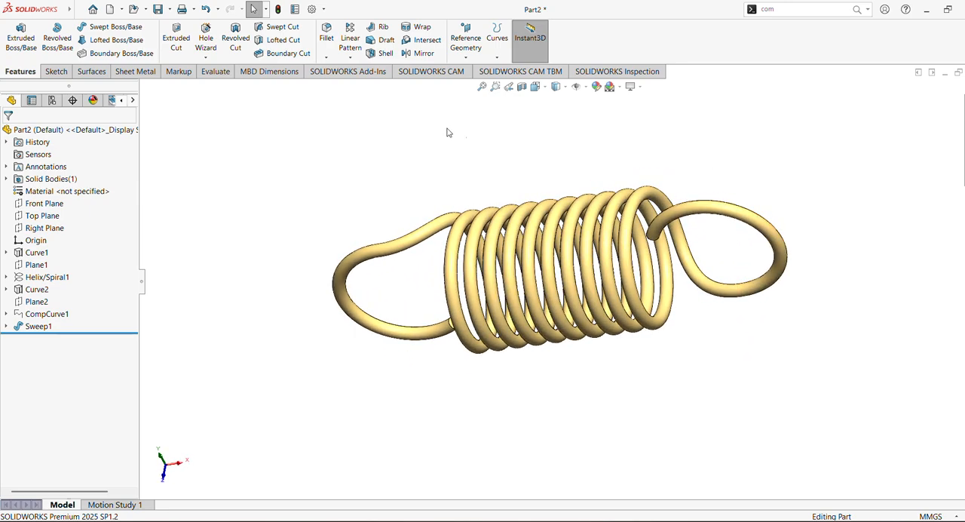
click(326, 38)
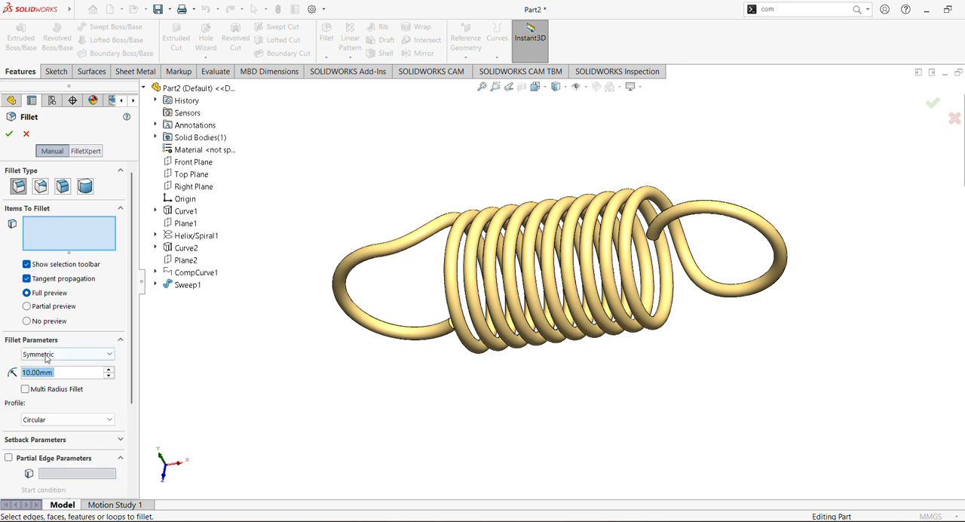
text(1)
key(Return)
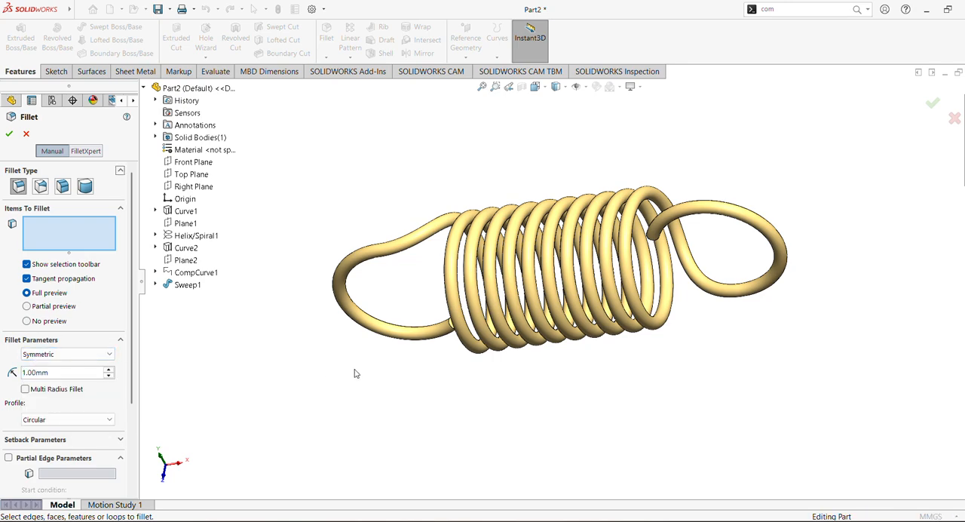
scroll(414, 397, down, 5)
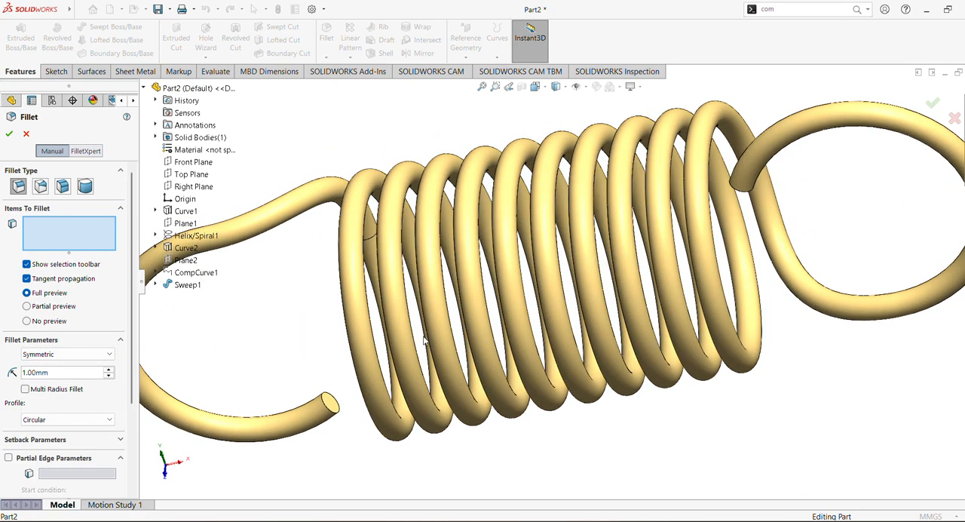
click(332, 412)
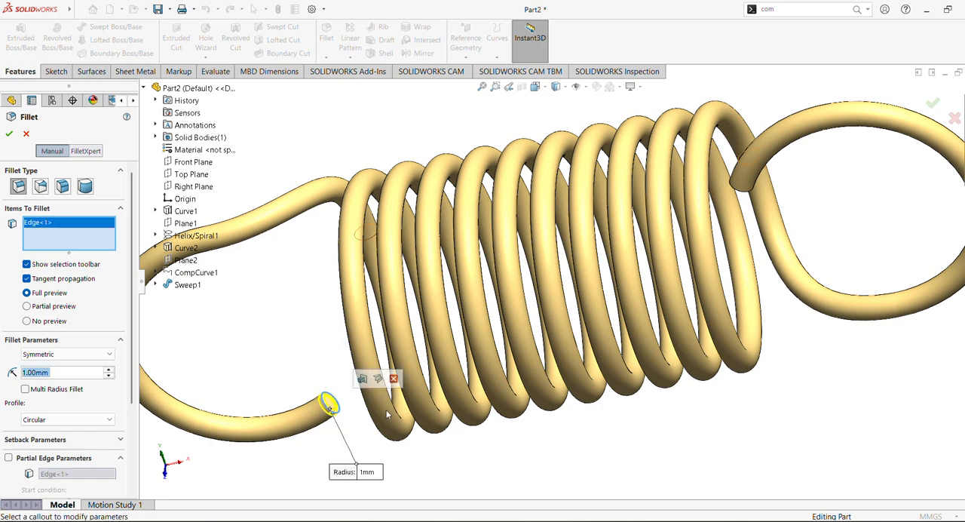
middle_drag(693, 298, 763, 229)
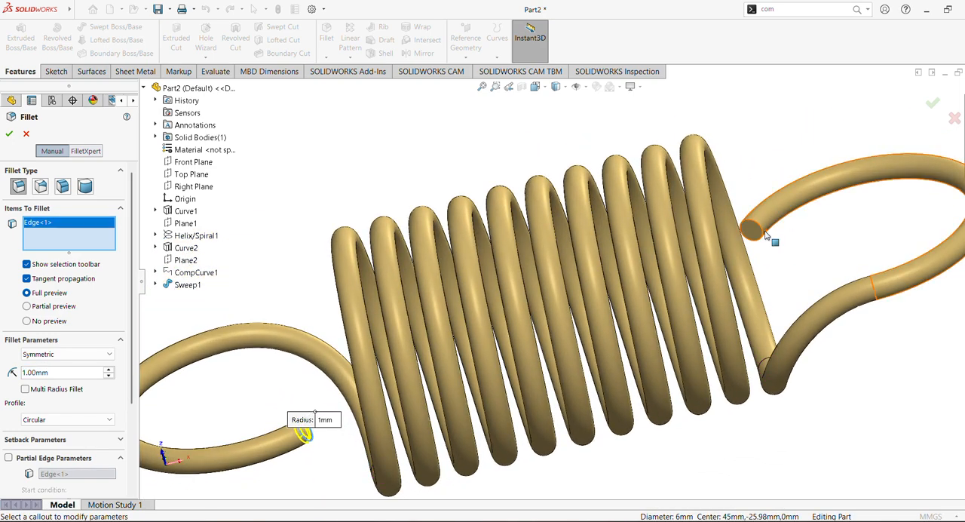
click(761, 229)
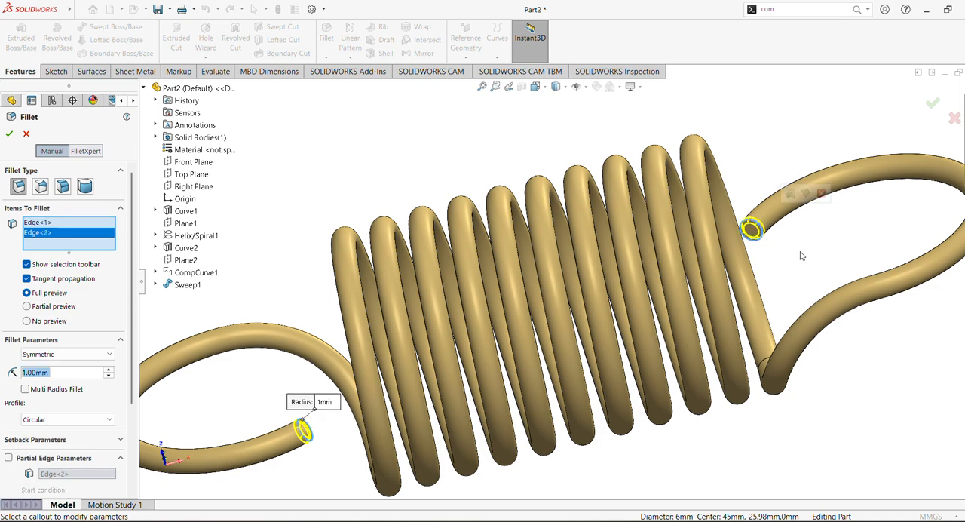
Try a 2 mm radius for the fillet on both hook ends
middle_drag(760, 229, 783, 308)
middle_drag(746, 273, 732, 309)
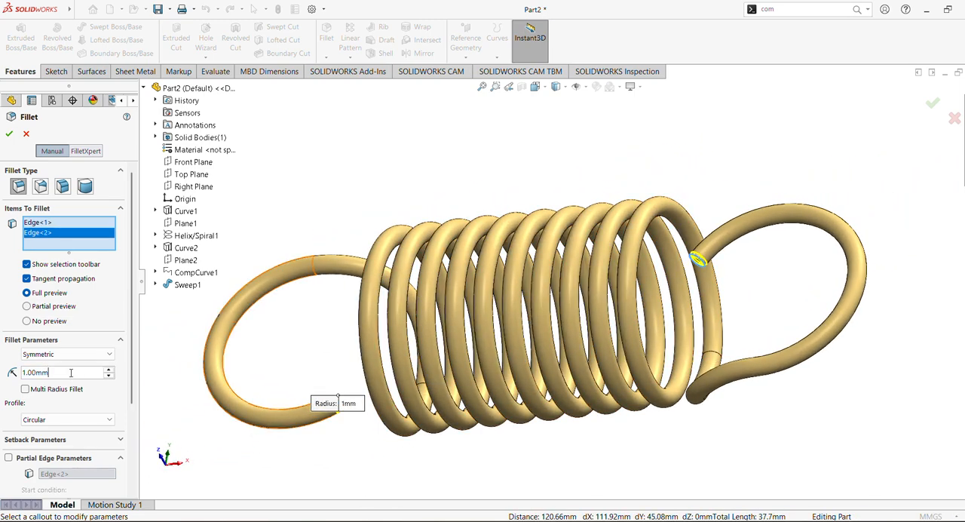
drag(71, 373, 3, 345)
text(2)
click(366, 201)
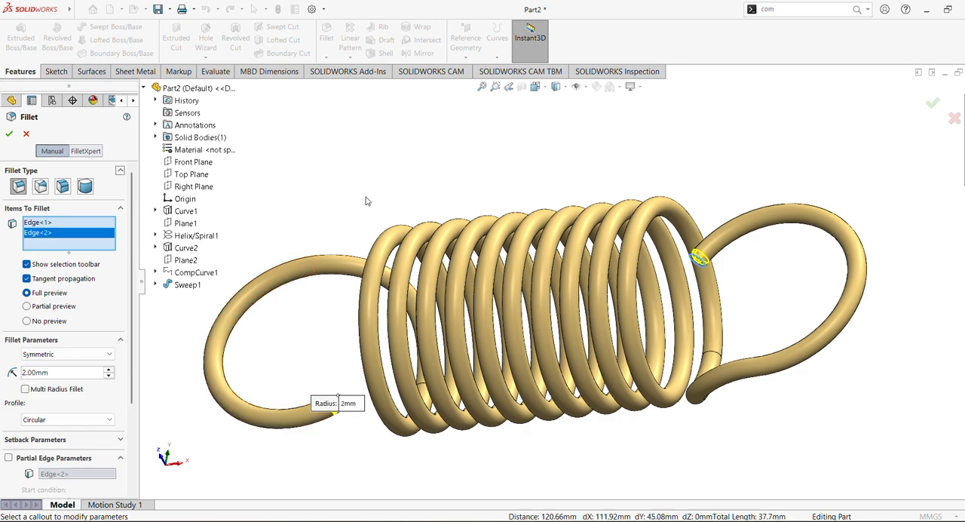
Set the hook-end fillet radius to 3 mm and apply the fillet
middle_drag(417, 217, 311, 178)
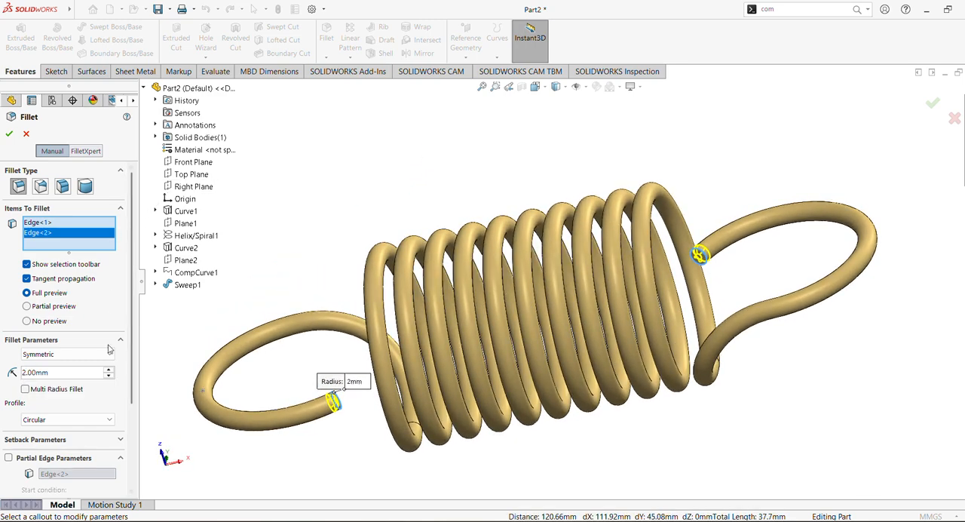
drag(77, 374, 2, 365)
text(3)
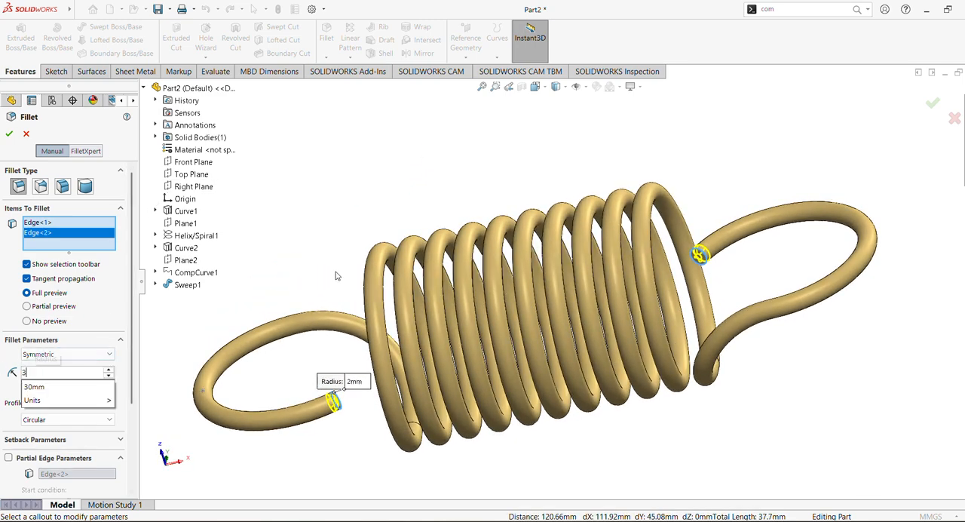
click(329, 227)
mouse_move(367, 208)
middle_down()
mouse_move(361, 216)
mouse_move(360, 206)
middle_up()
click(9, 134)
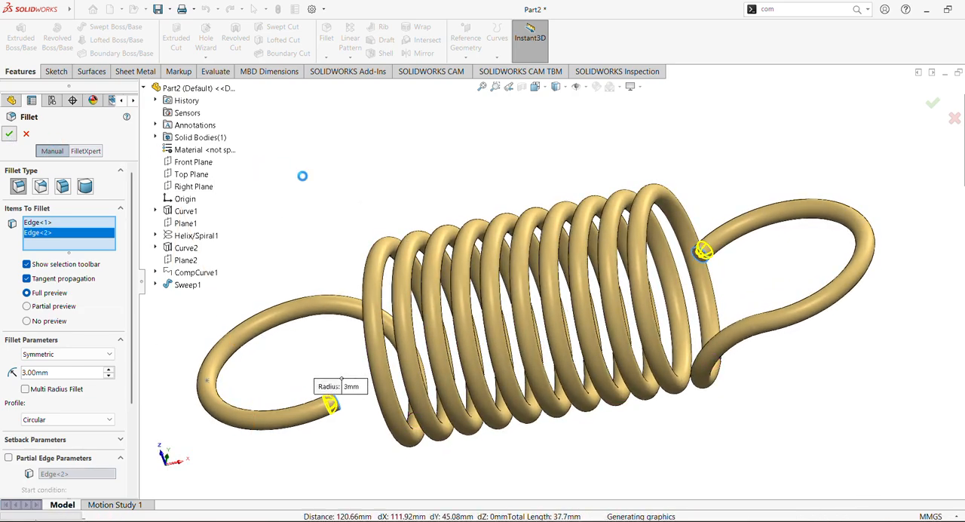
Collapse the feature tree pane and examine the finished brass spring from several sides
middle_drag(406, 225, 447, 288)
scroll(463, 240, up, 3)
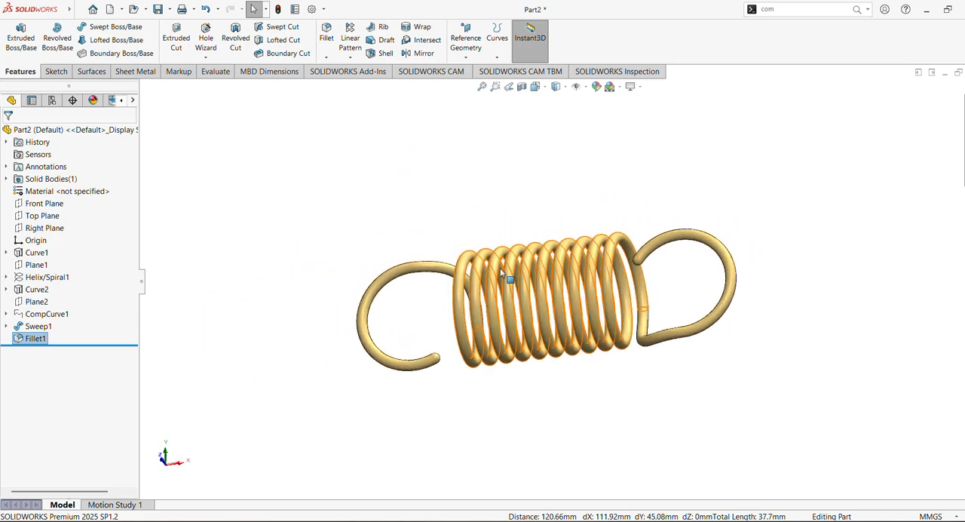
mouse_move(500, 269)
middle_down()
mouse_move(460, 264)
mouse_move(513, 188)
mouse_move(469, 219)
mouse_move(492, 262)
mouse_move(505, 273)
mouse_move(511, 265)
middle_up()
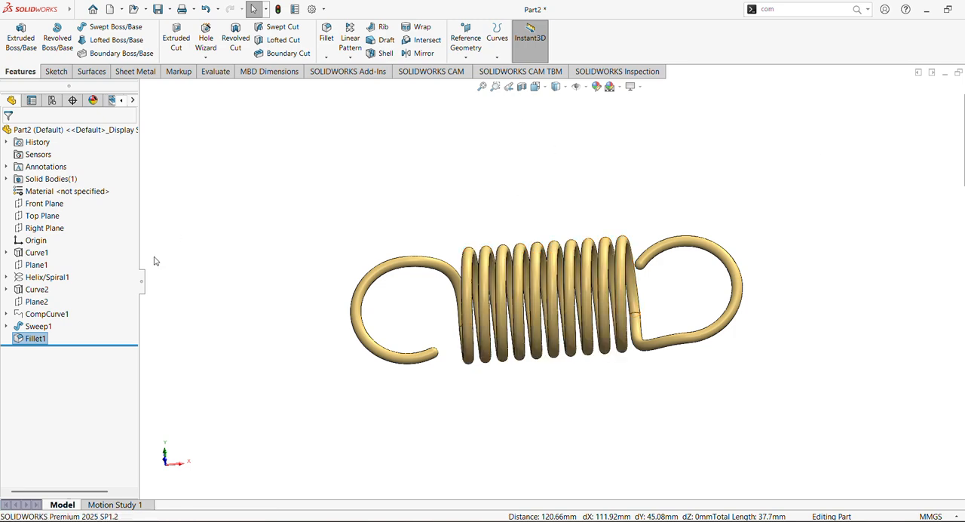
click(143, 280)
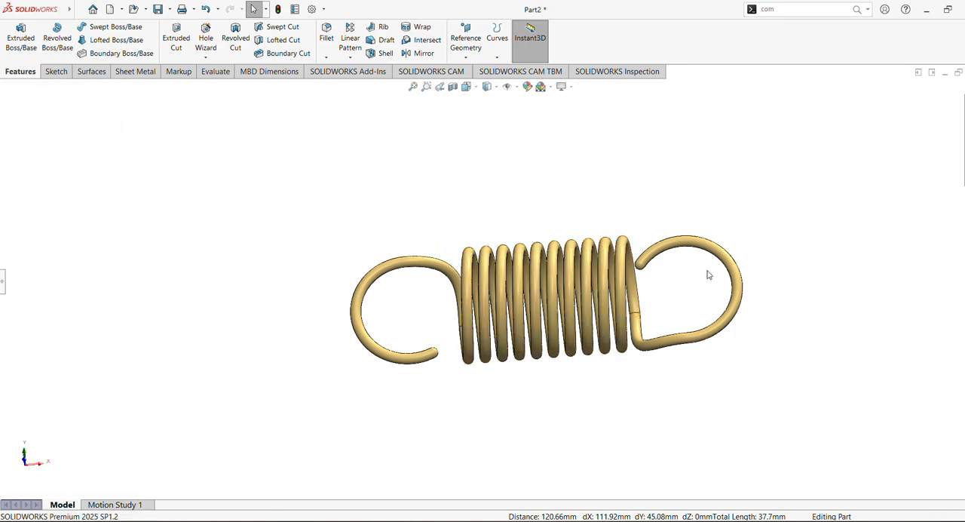
middle_drag(708, 274, 463, 202)
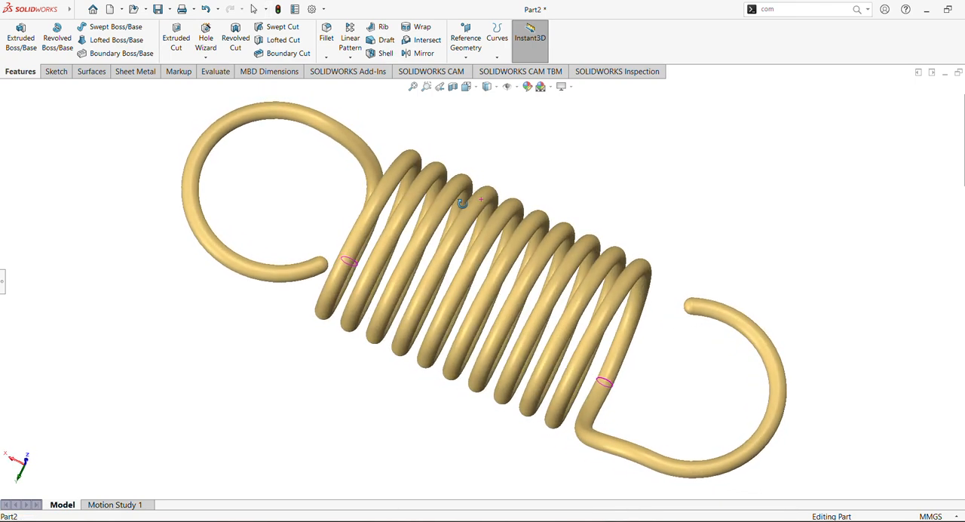